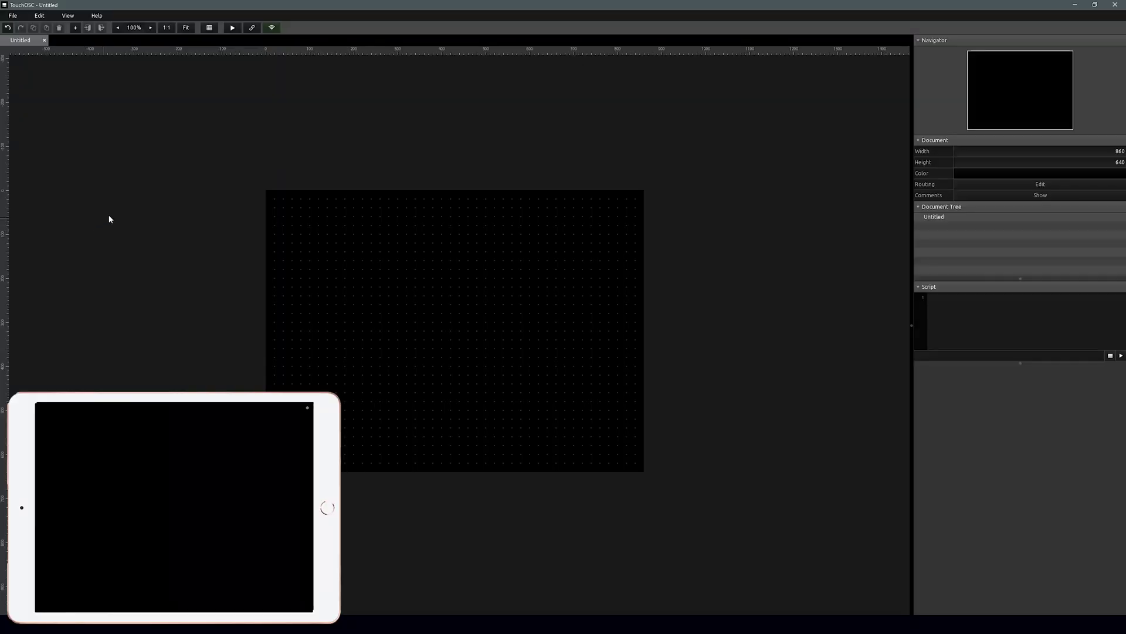
Add two buttons at the top left, the second placed just below the first.
right_click(286, 215)
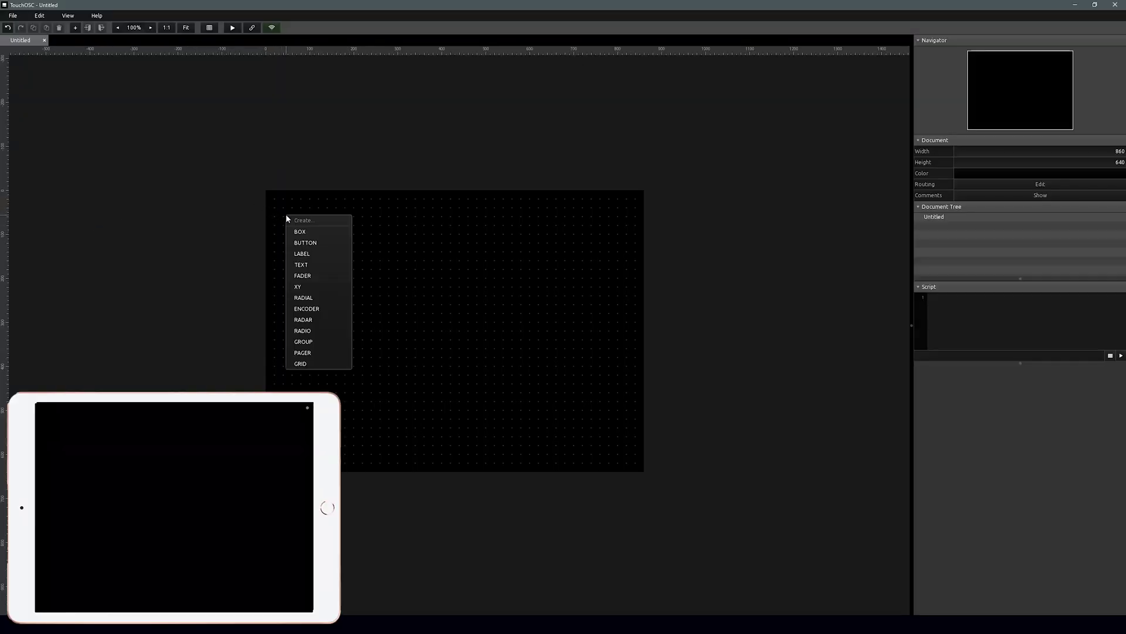
click(304, 238)
right_click(294, 251)
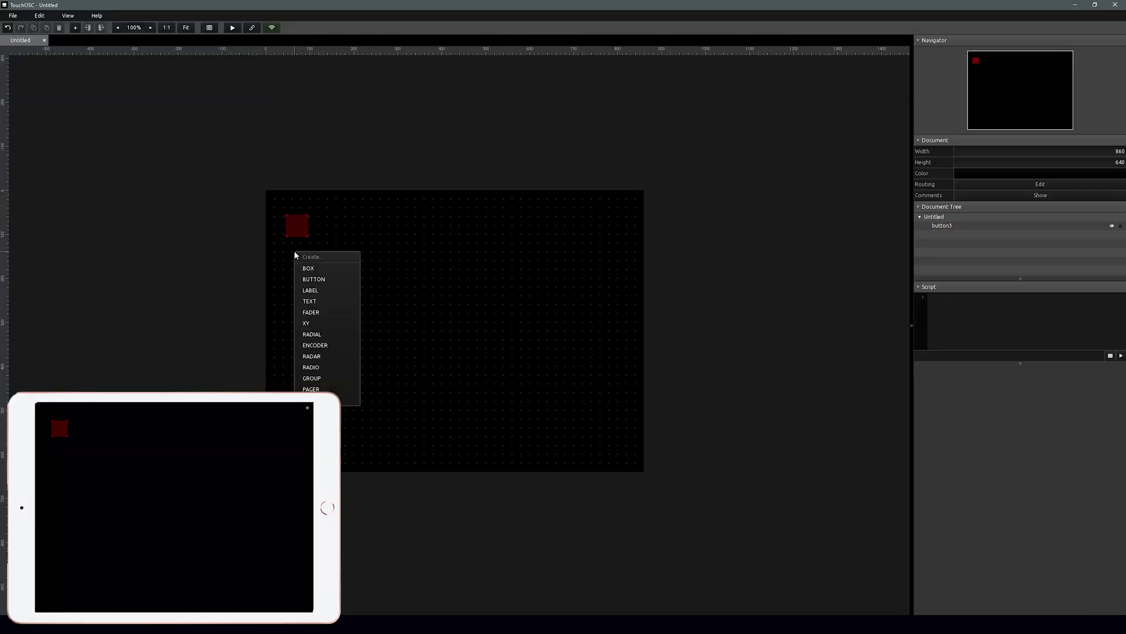
click(308, 276)
drag(297, 261, 292, 248)
Add a fader beside the buttons and enlarge it to 82 by 229.
right_click(345, 220)
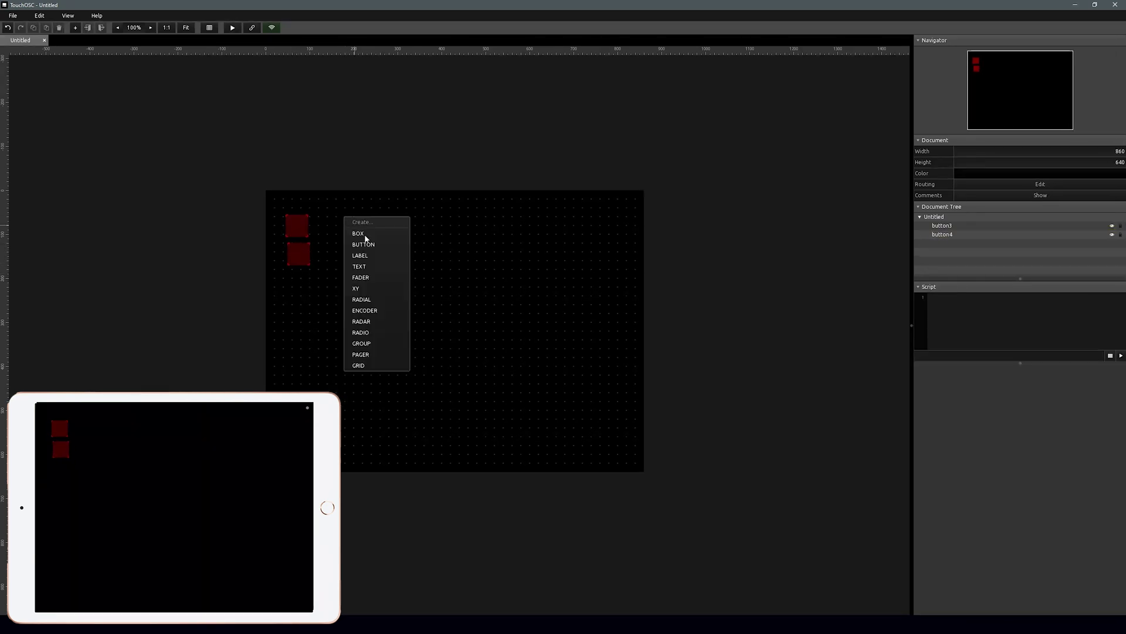
click(382, 276)
drag(337, 252, 334, 252)
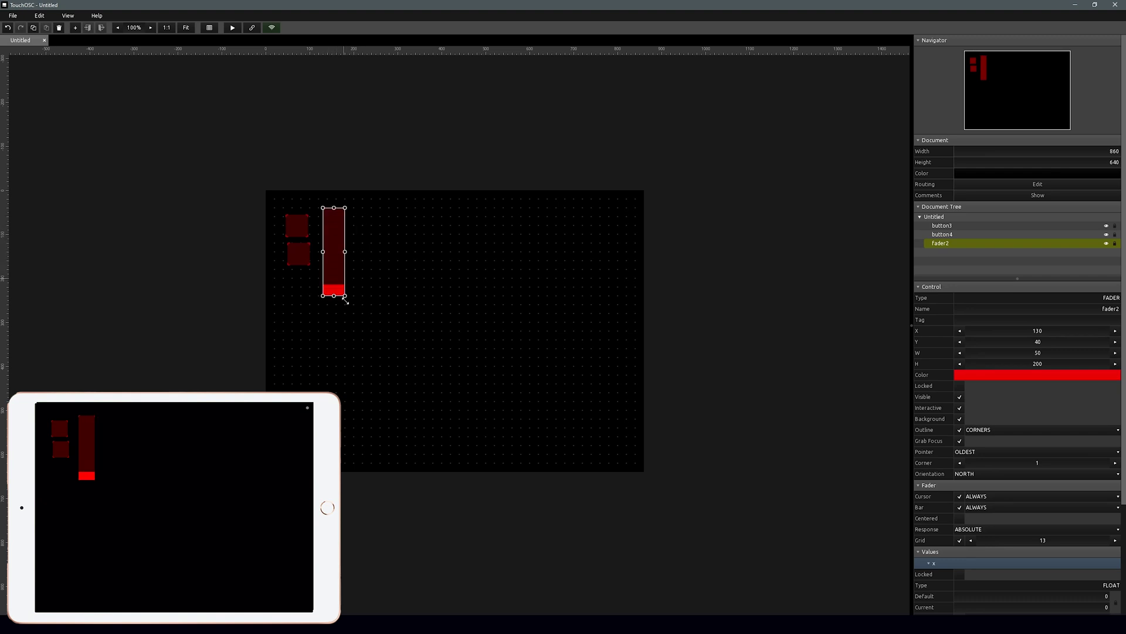
drag(346, 296, 359, 308)
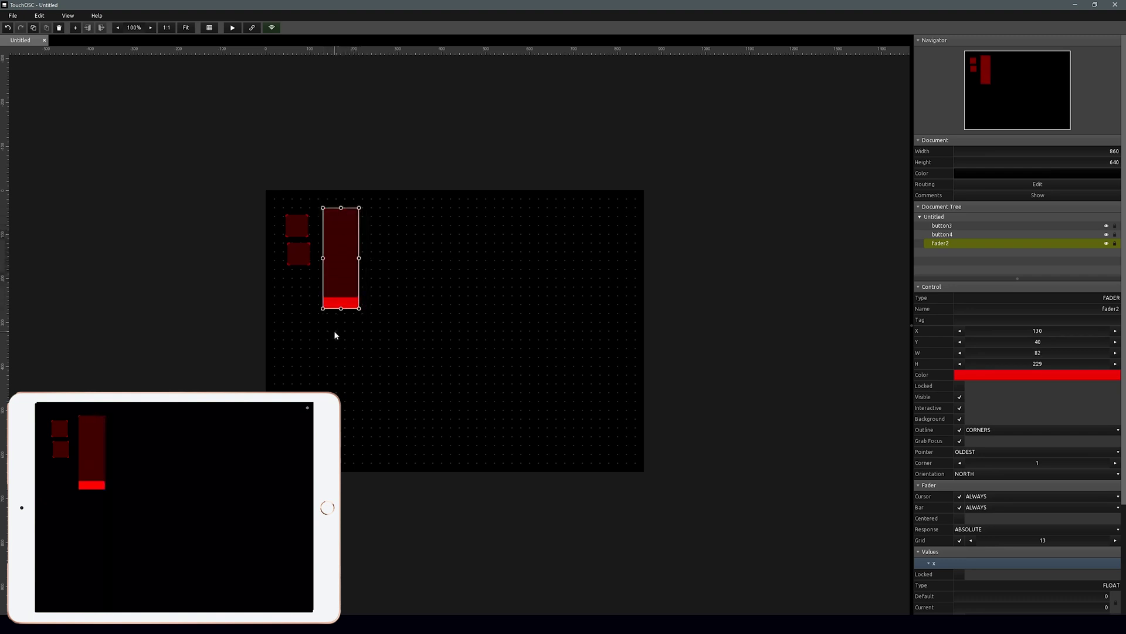
Place a label under the fader with its text set to 'Volume', then select both buttons.
right_click(333, 326)
click(346, 366)
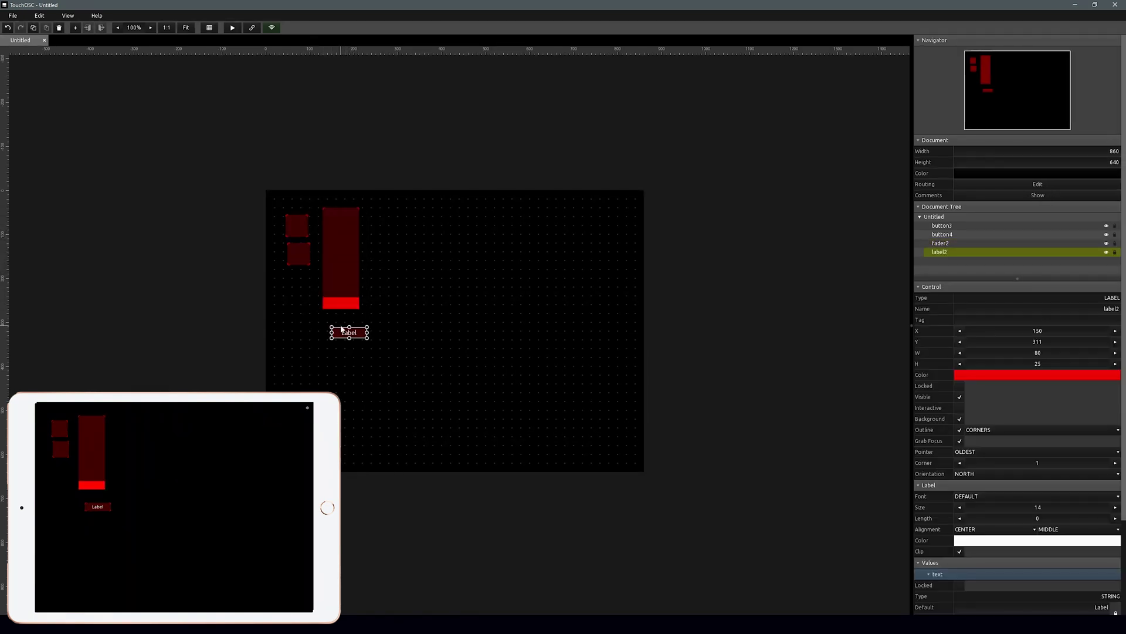
drag(343, 333, 334, 321)
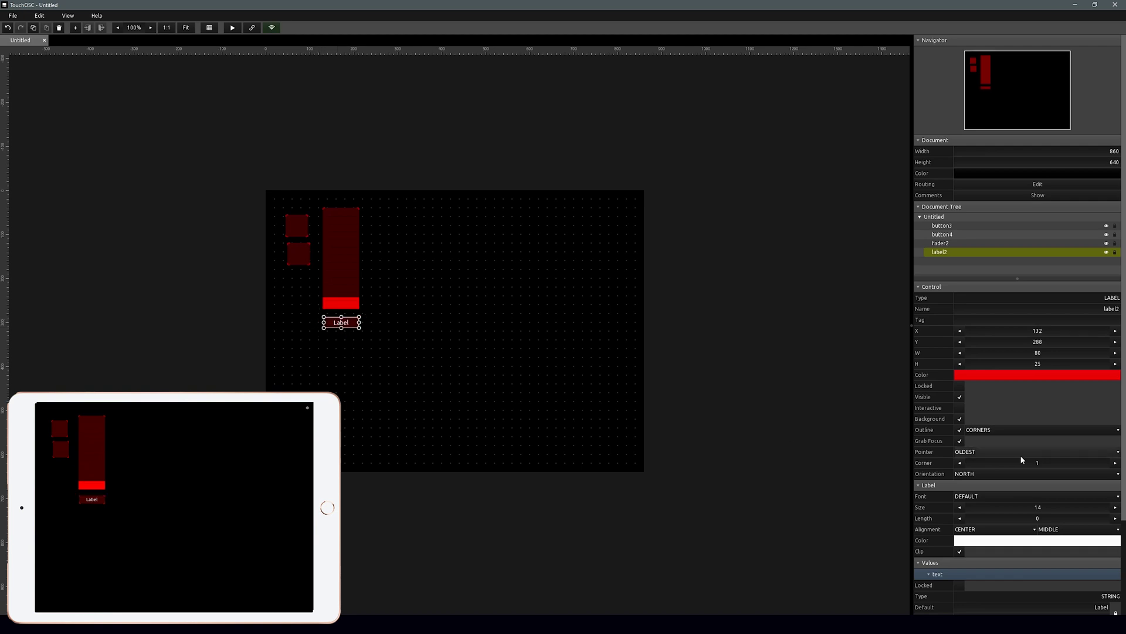
scroll(1009, 524, down, 1)
scroll(1010, 524, down, 2)
double_click(1112, 512)
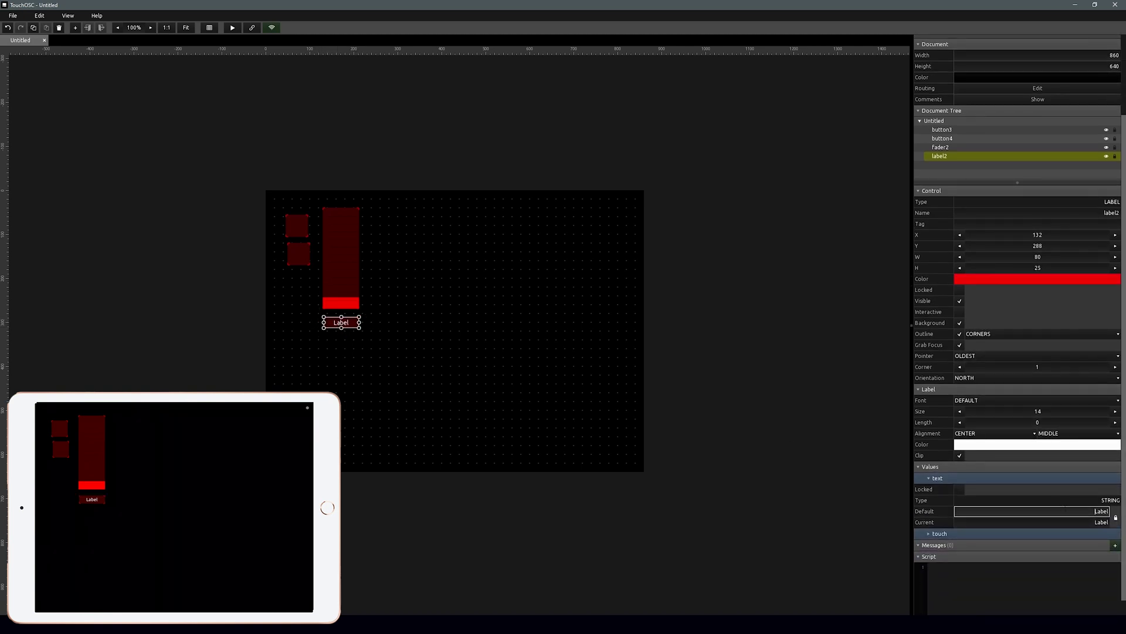
text(Volu)
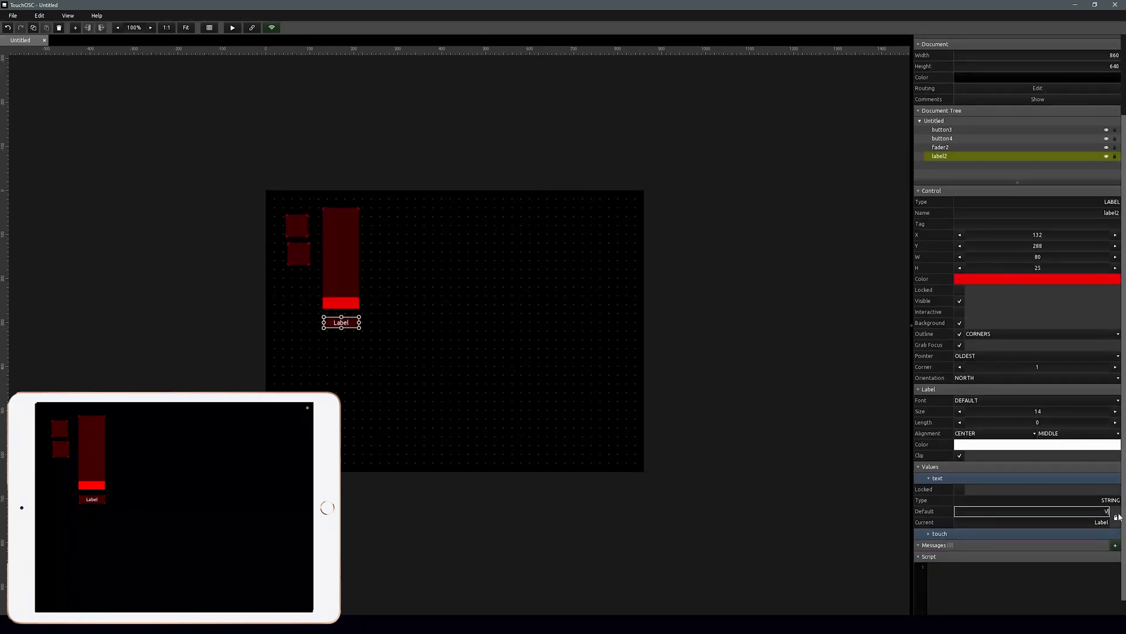
text(me)
click(300, 127)
drag(297, 167, 297, 273)
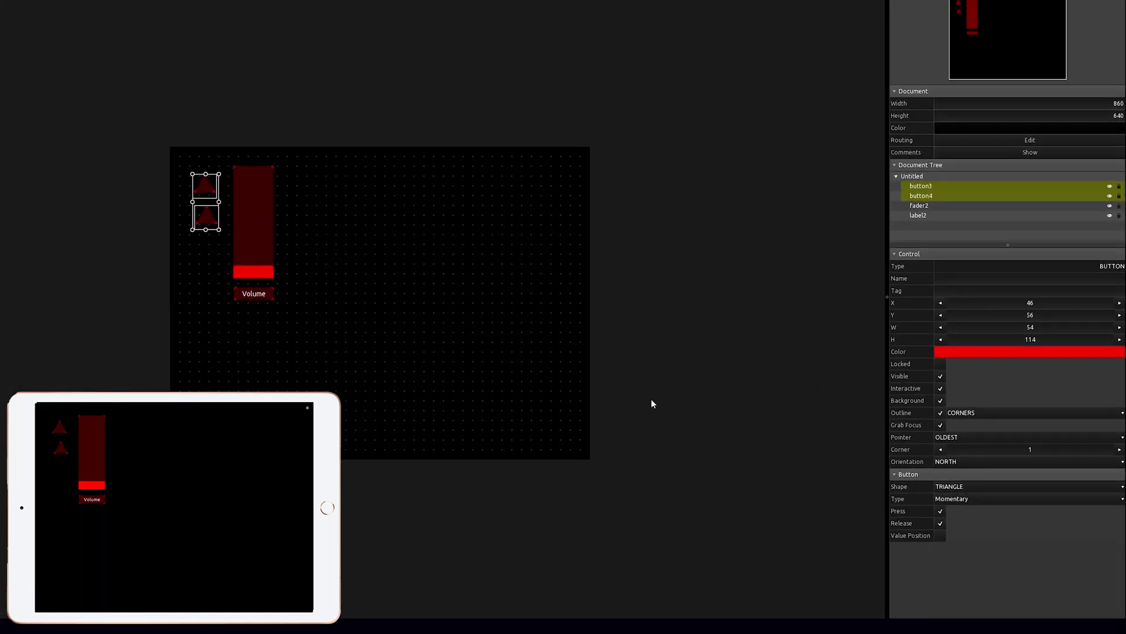
Set the lower button's orientation to SOUTH so its triangle points down.
click(300, 233)
click(301, 258)
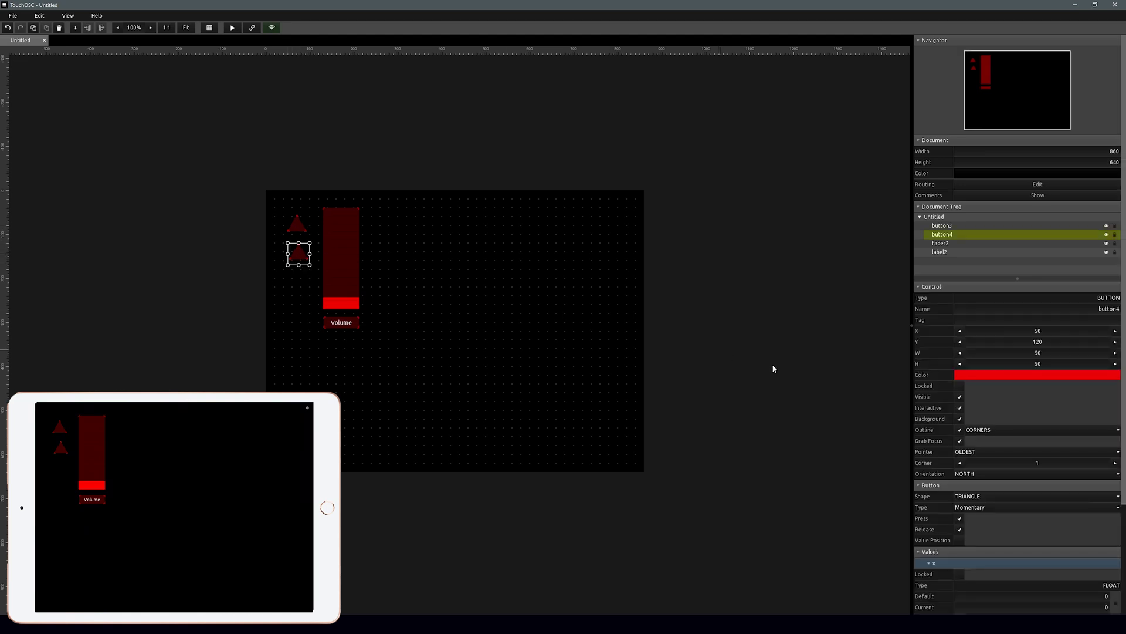
click(981, 474)
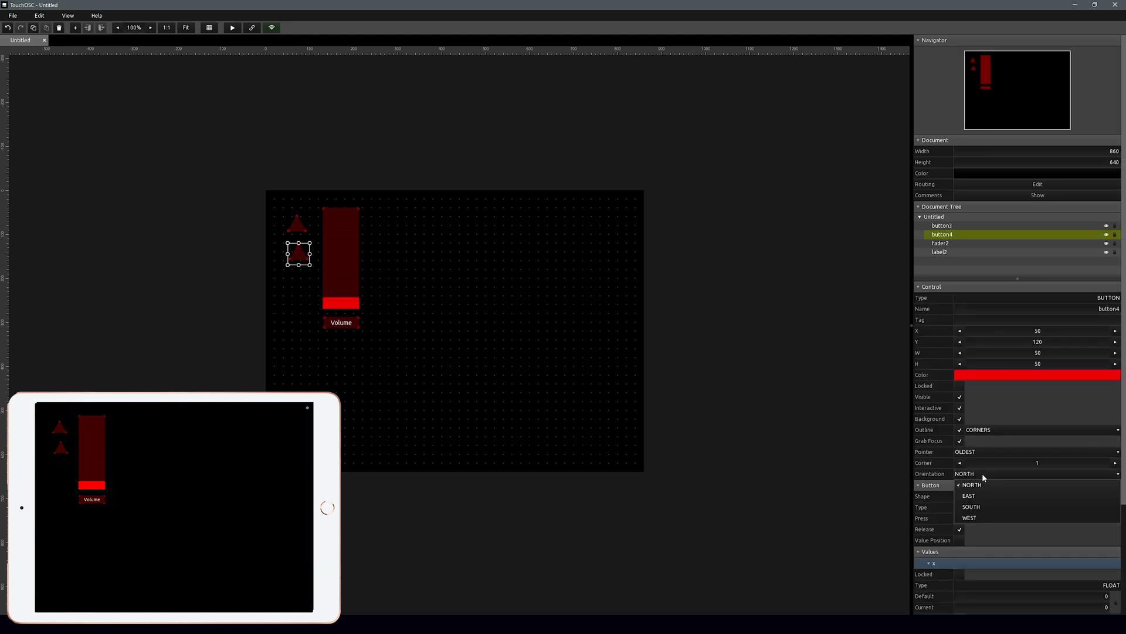
click(985, 507)
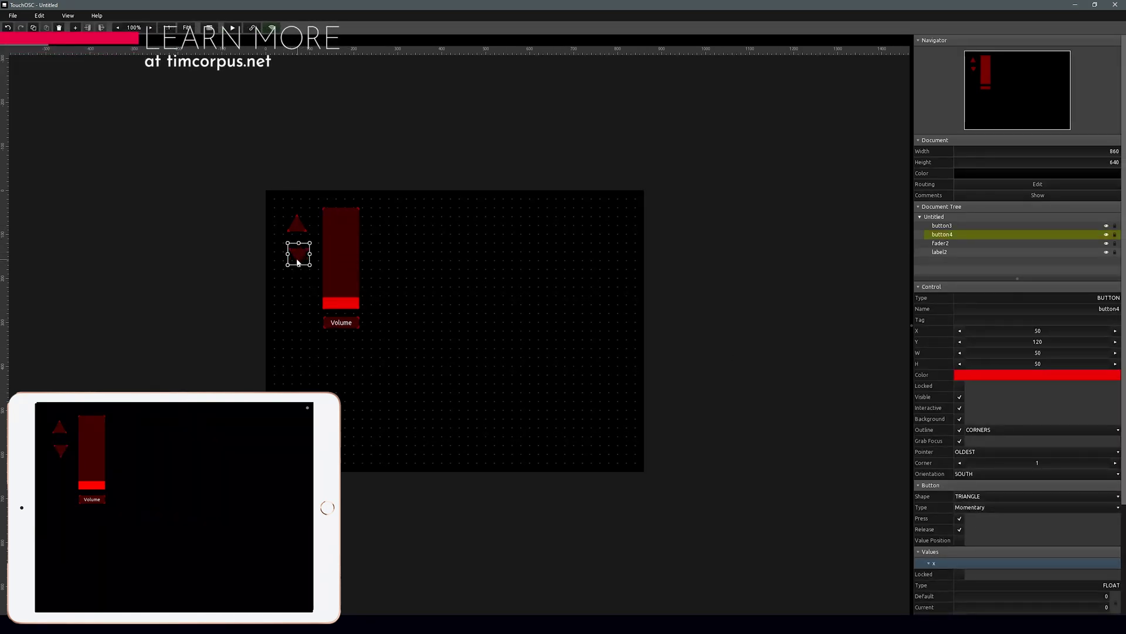
Move the upward triangle just above the downward one, undoing a stray resize.
mouse_move(286, 266)
mouse_down()
mouse_move(276, 289)
mouse_move(298, 290)
mouse_move(301, 262)
mouse_up()
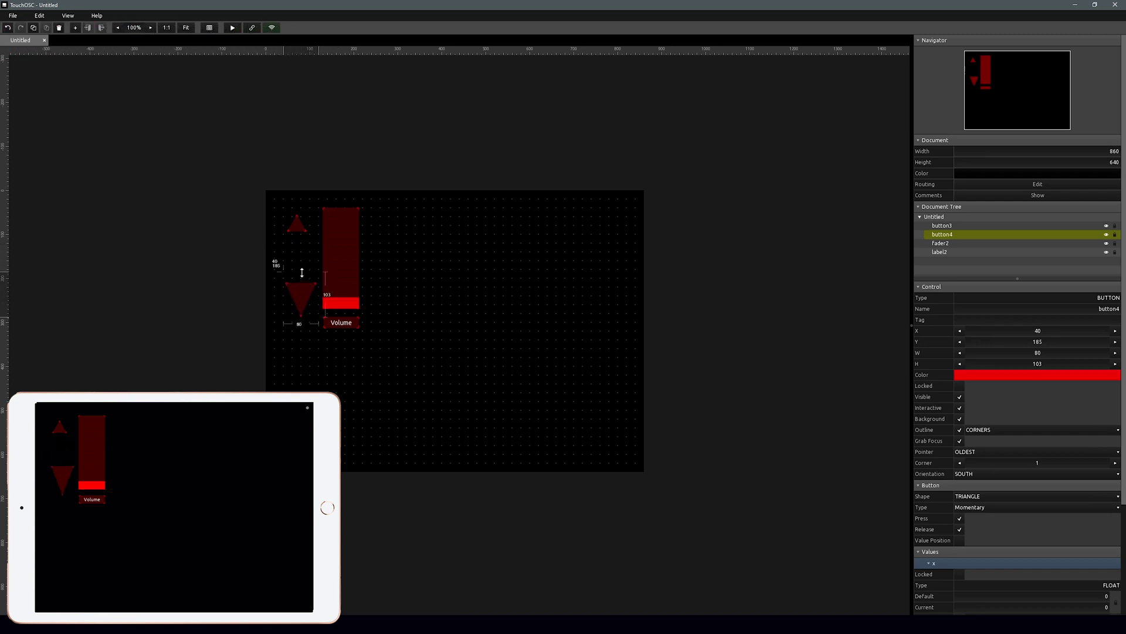
key(ctrl+z)
drag(297, 226, 304, 257)
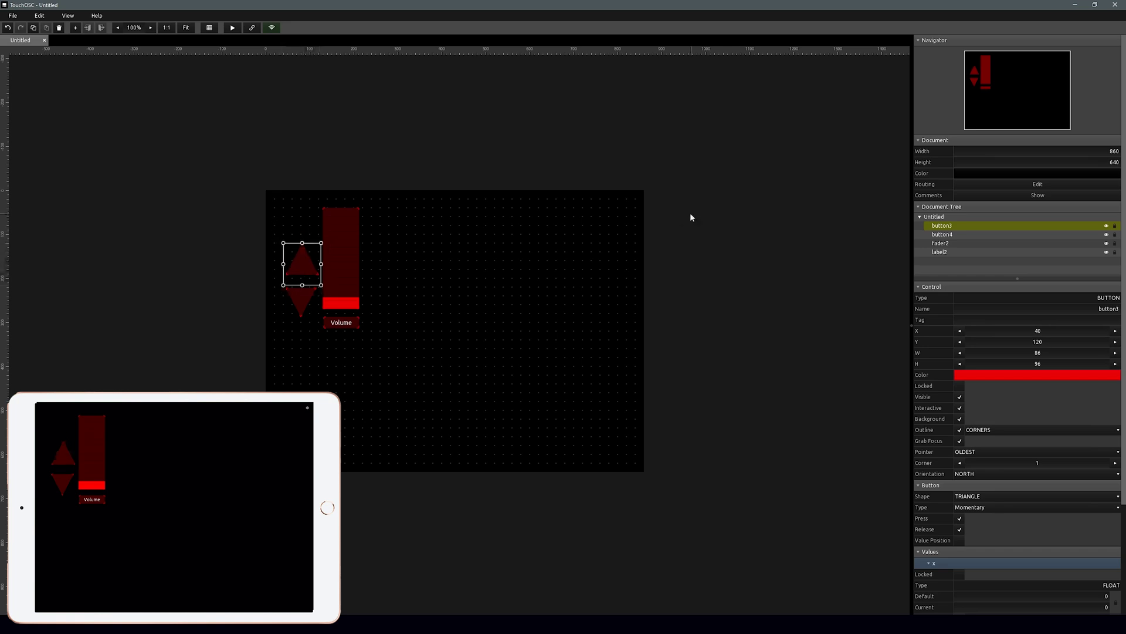
click(480, 212)
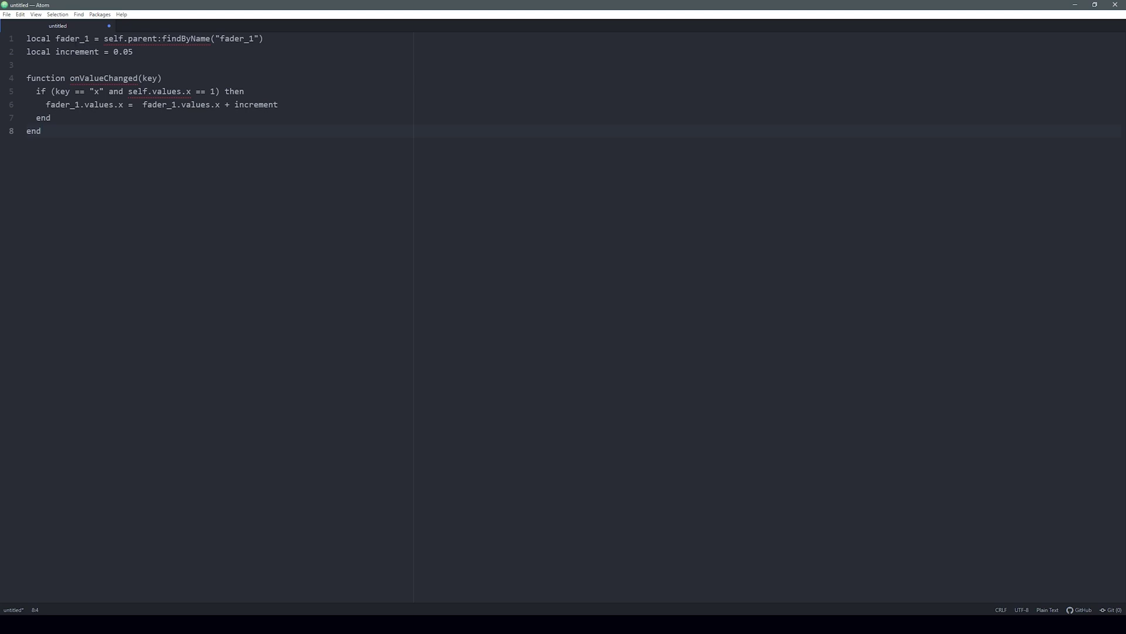
Highlight the fader_1 name in the Atom Lua script that adds 0.05 on press.
drag(56, 39, 90, 39)
click(90, 38)
Rename the fader from fader2 to fader_1, then select all of the Atom Lua script.
click(1071, 5)
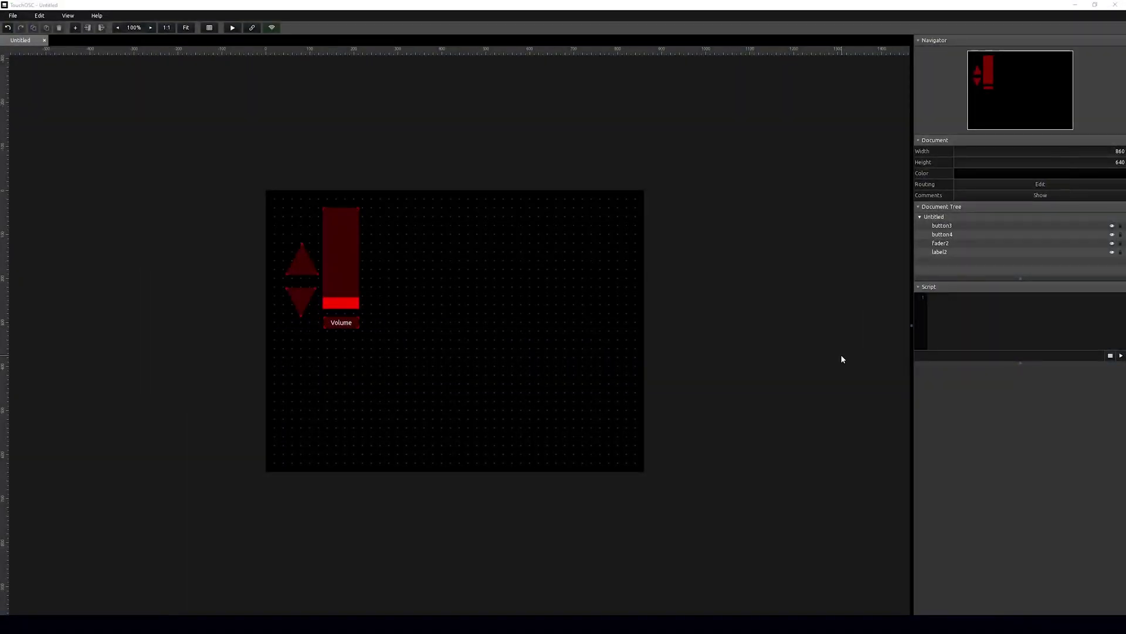
click(378, 204)
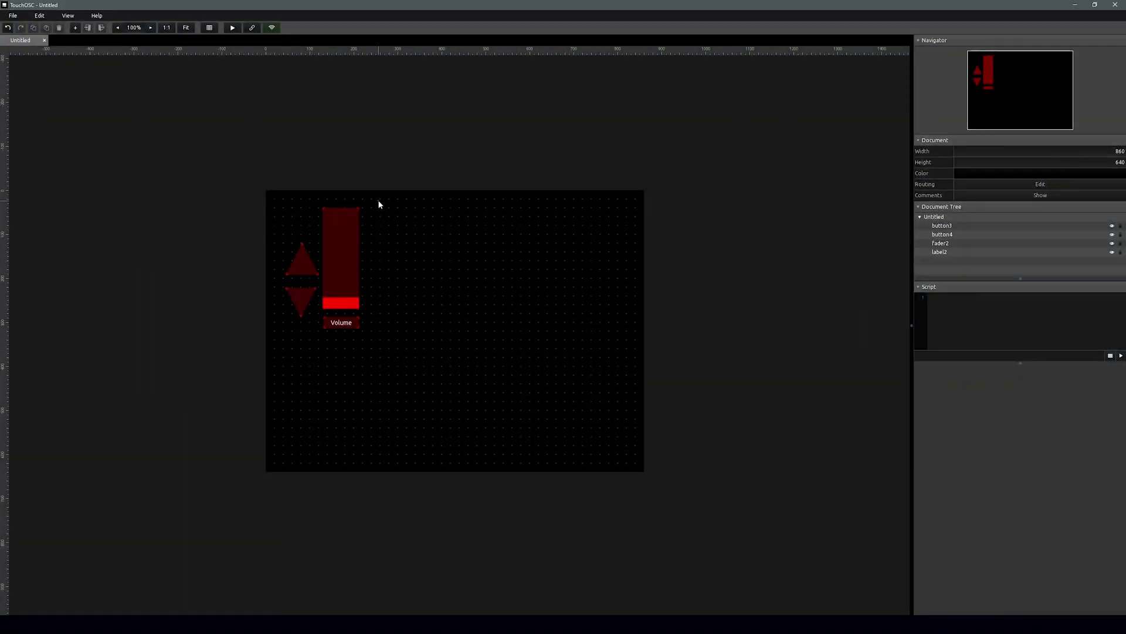
click(346, 227)
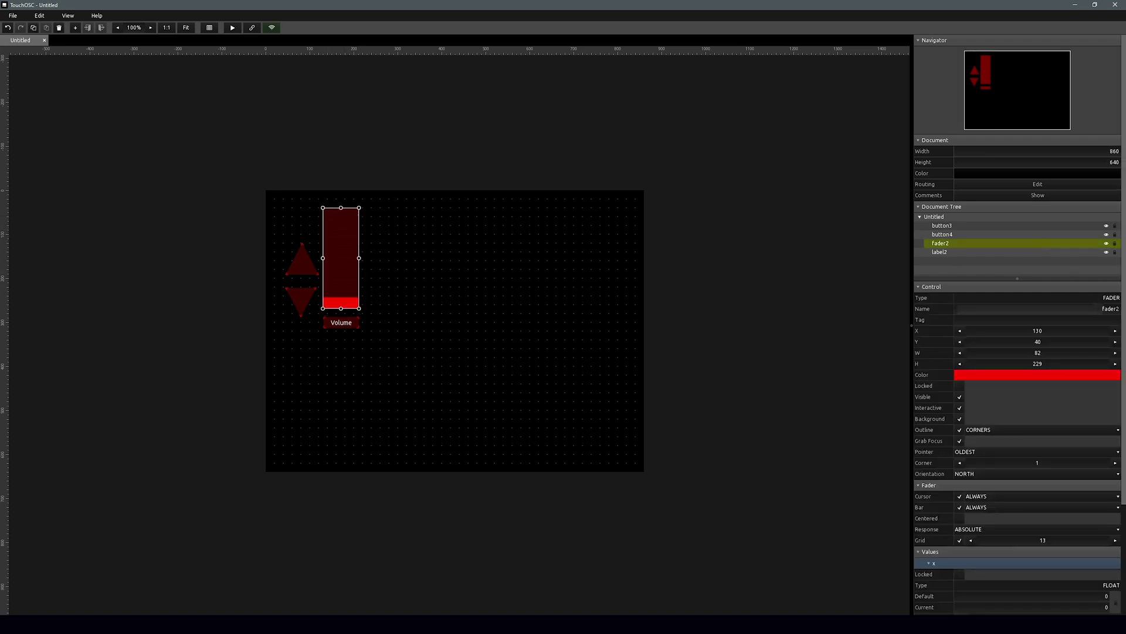
click(1108, 309)
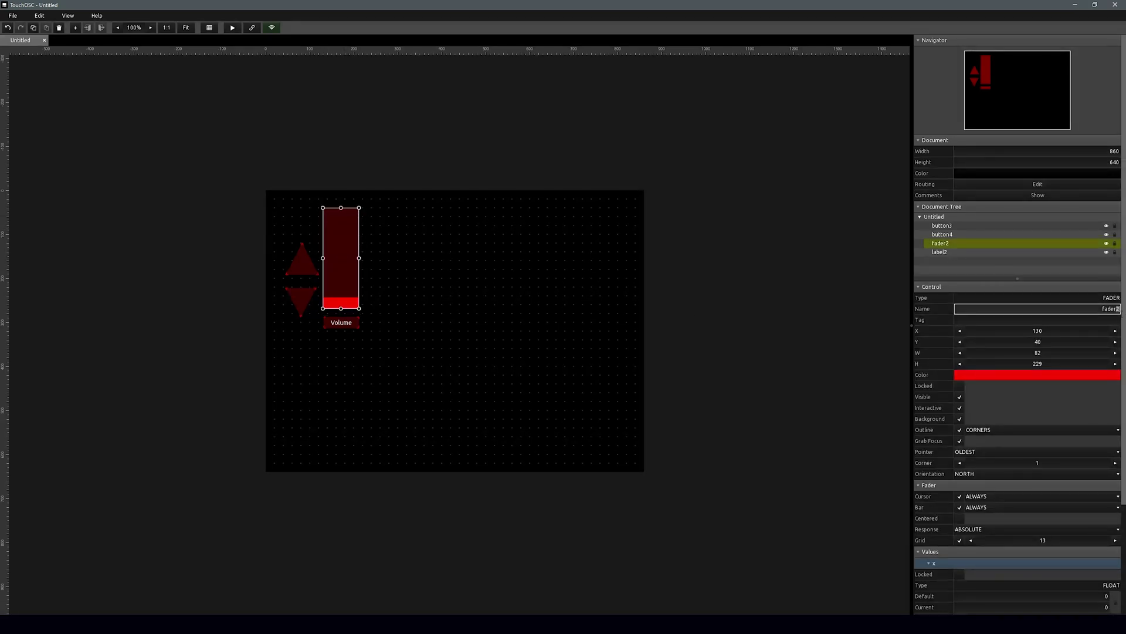
key(BackSpace)
text(_1)
key(Return)
click(412, 166)
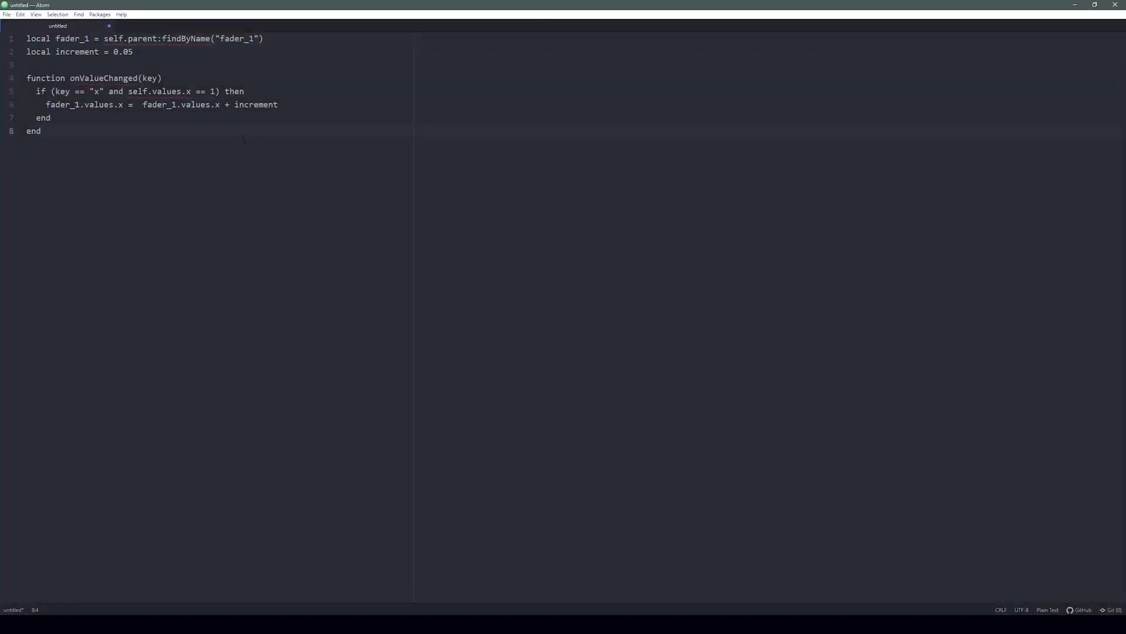
key(ctrl+a)
key(ctrl+c)
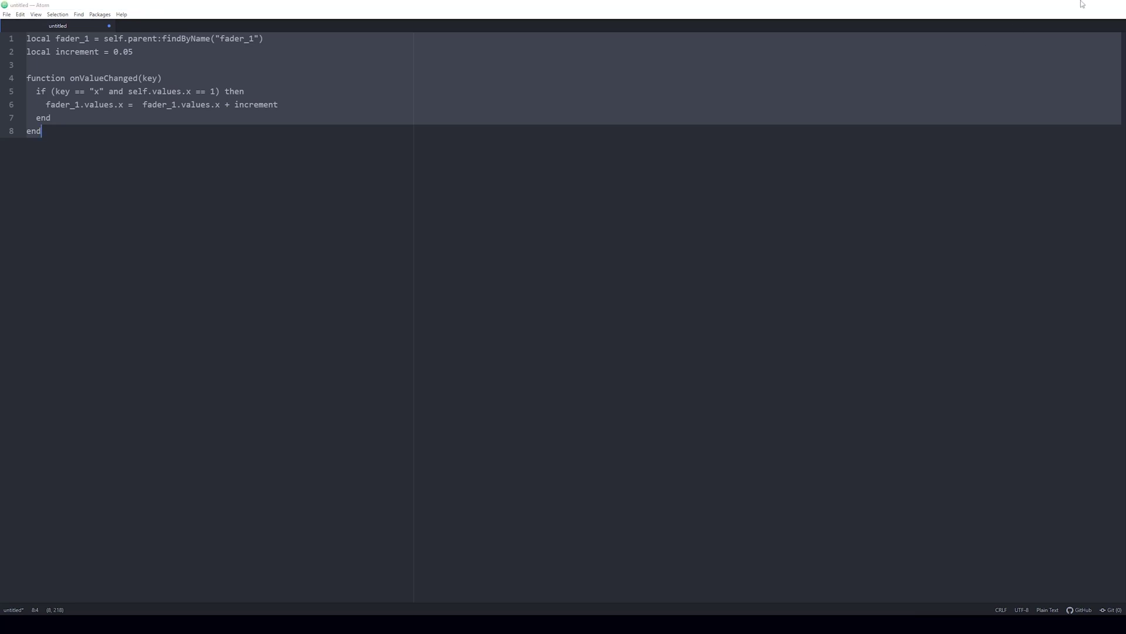
Paste the copied Lua script into the upward triangle button's script.
click(1075, 4)
click(296, 270)
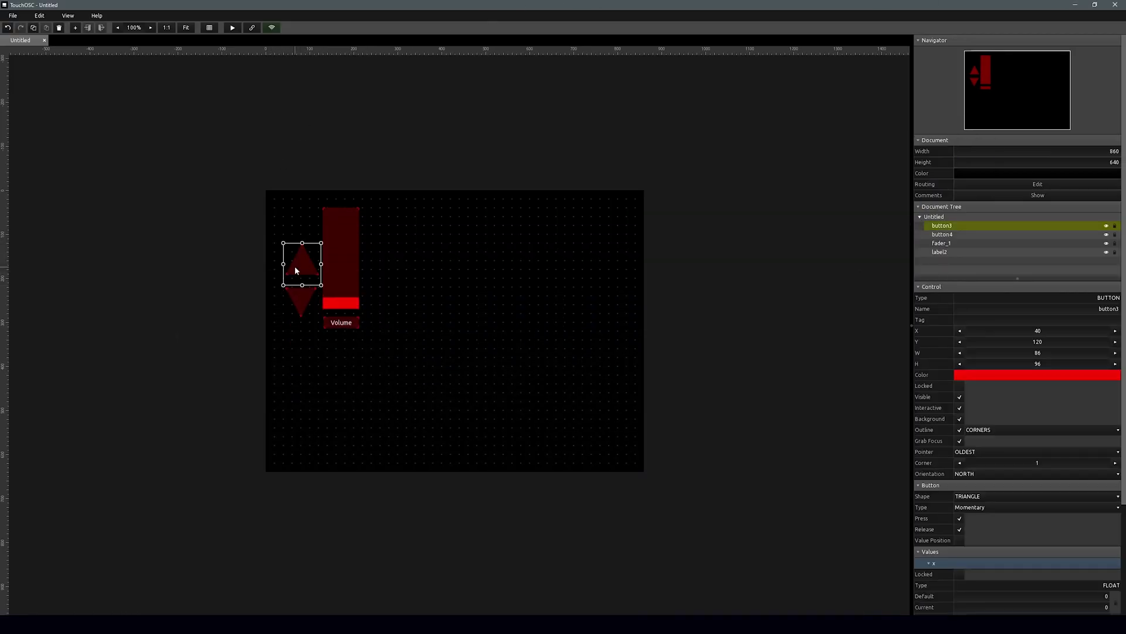
scroll(1025, 564, down, 4)
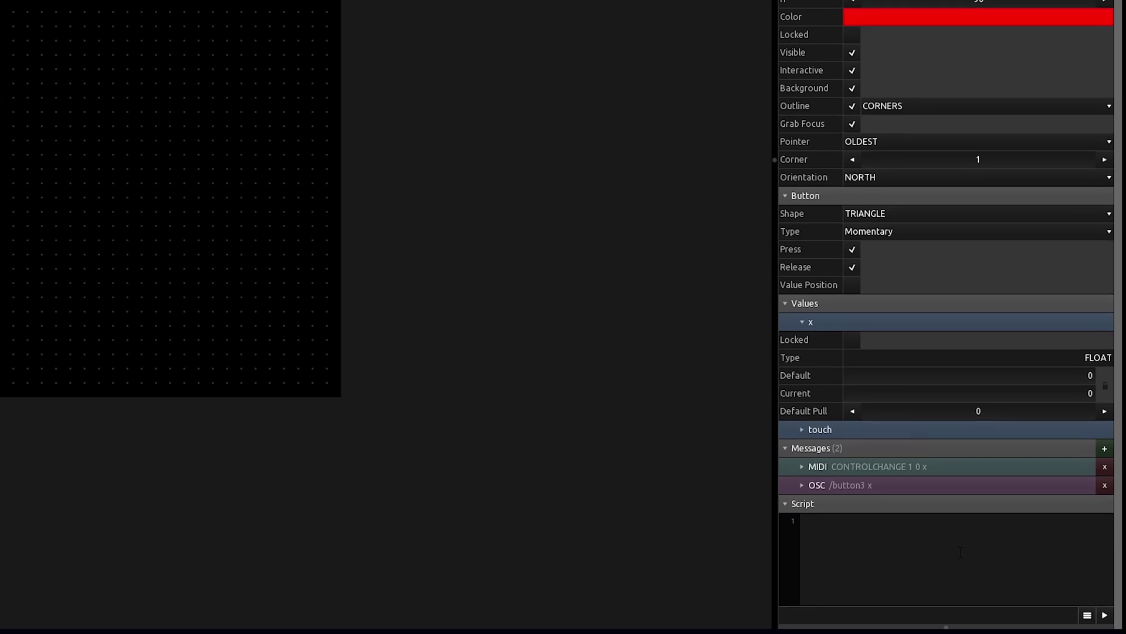
click(1026, 567)
key(ctrl+v)
click(960, 551)
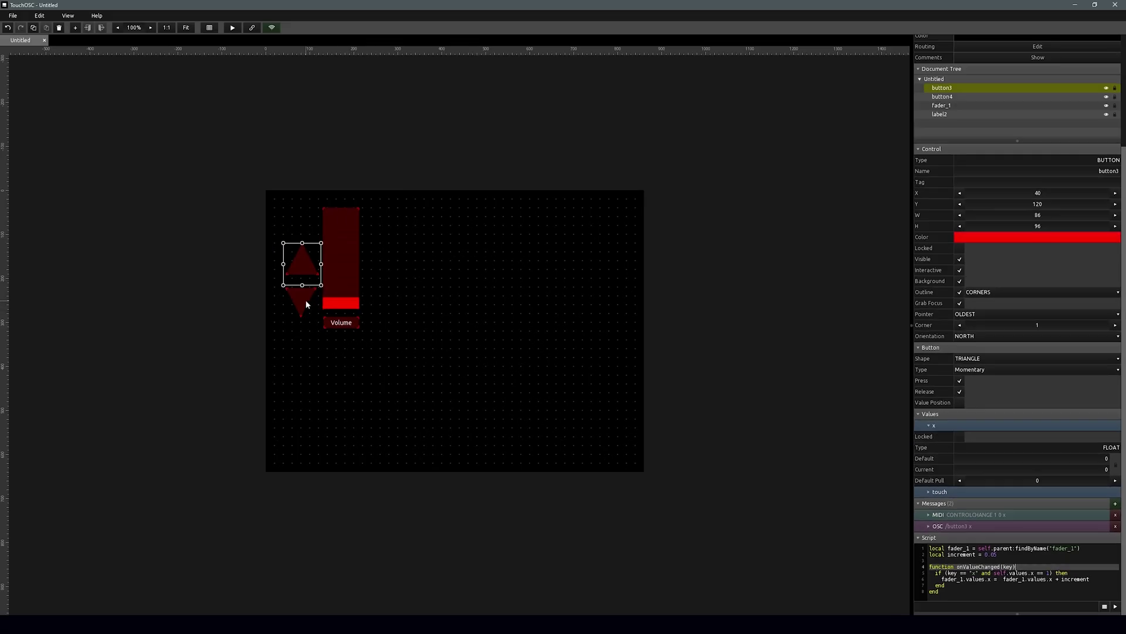
click(306, 304)
Paste the script into the downward triangle and change its increment to -0.05.
click(962, 549)
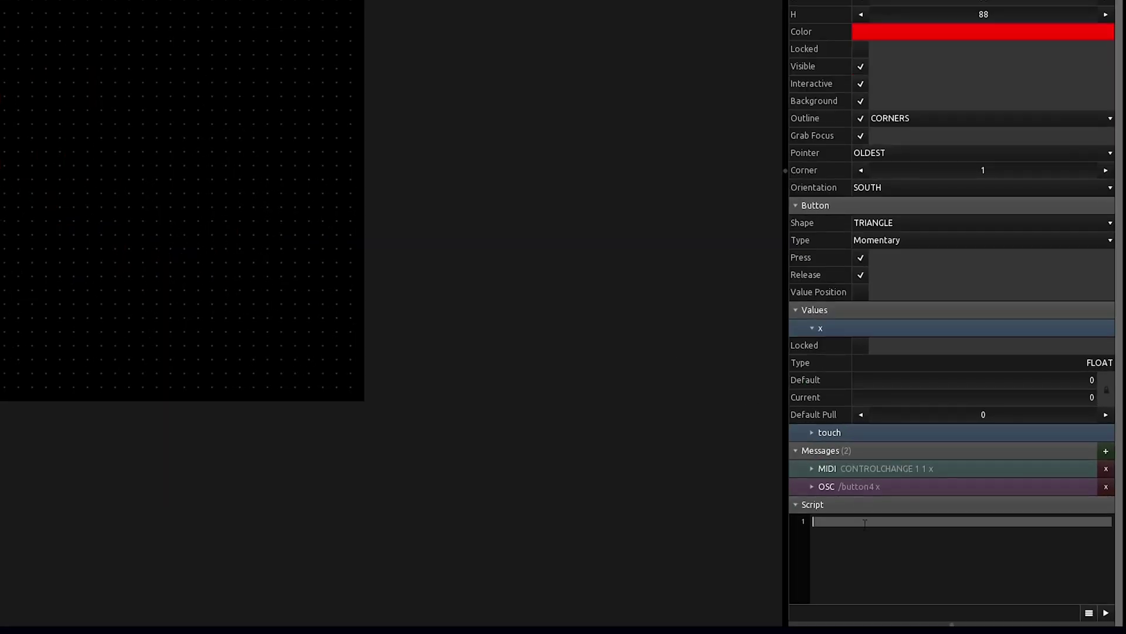
key(ctrl+v)
click(979, 549)
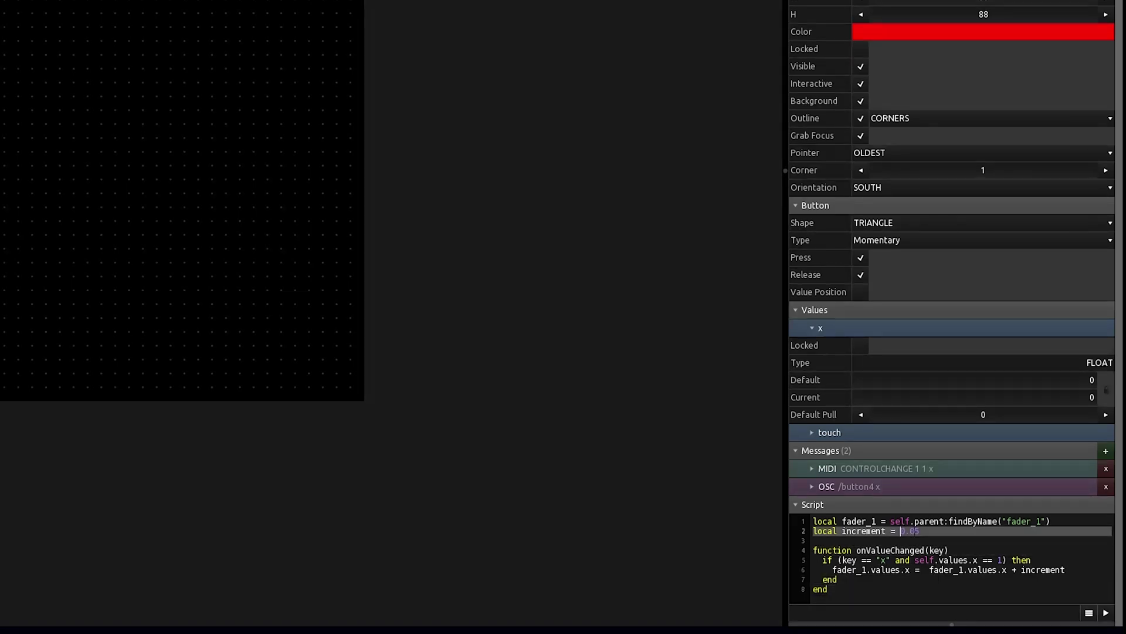
text(-)
key(Down)
key(Down)
key(Down)
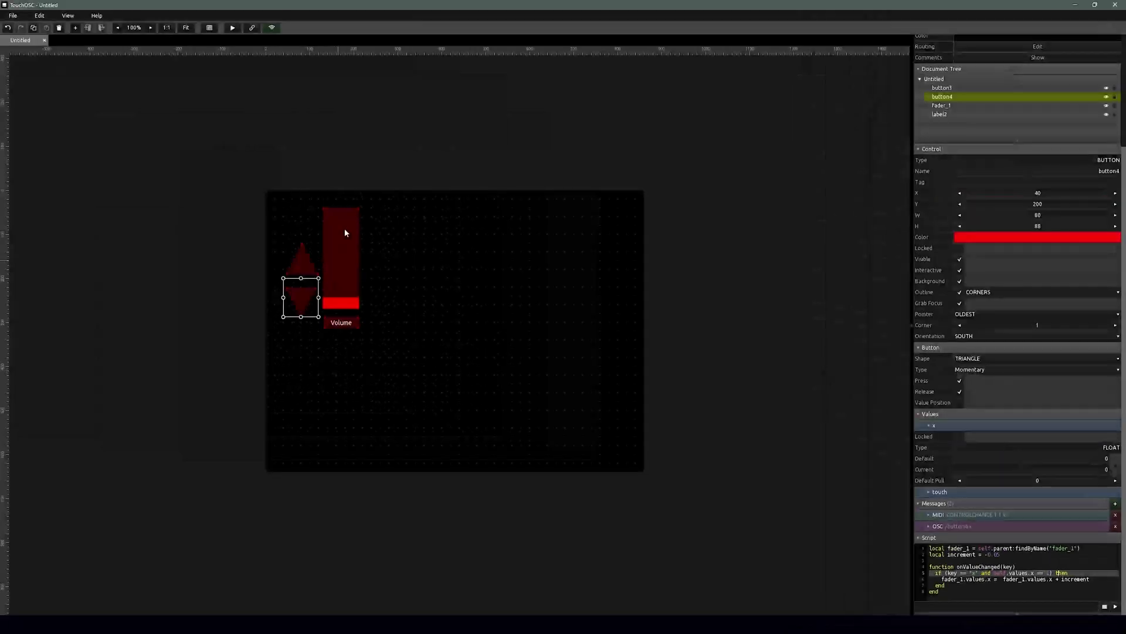
click(458, 198)
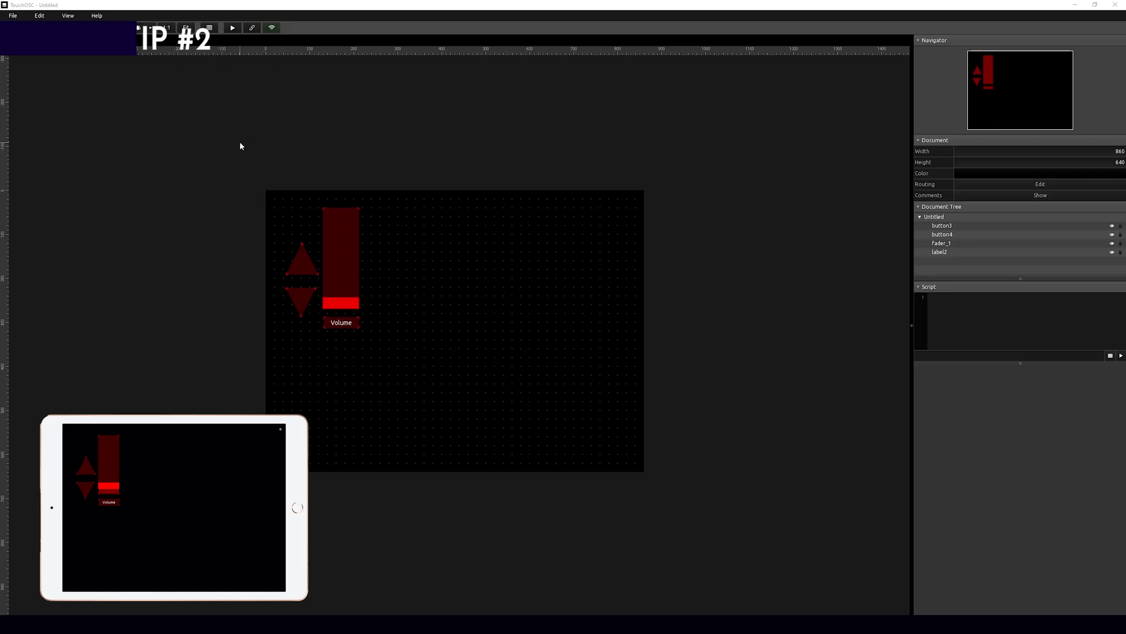
drag(240, 143, 434, 408)
Delete the old controls and add a pager at 0,0 stretched to 860×640.
key(ctrl+x)
right_click(323, 234)
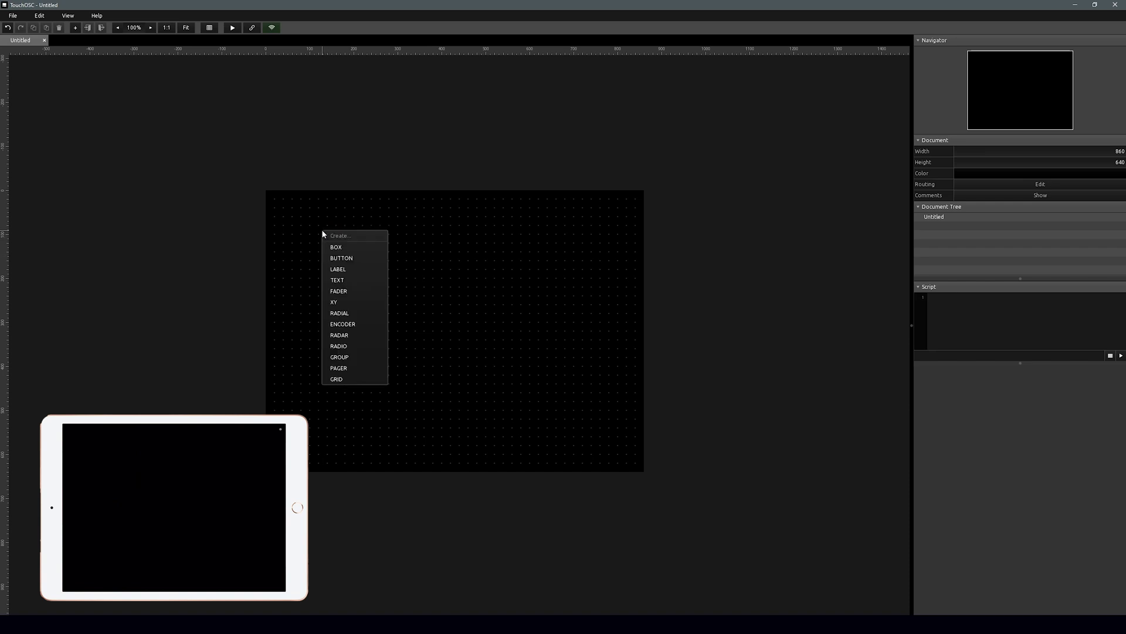
click(352, 368)
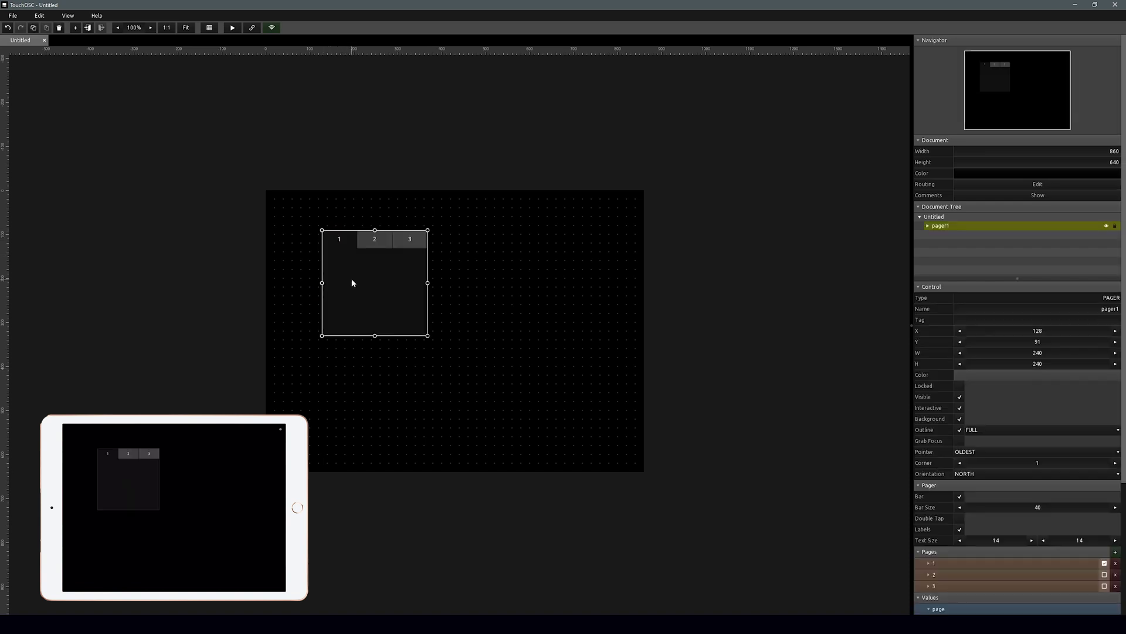
drag(306, 241, 297, 237)
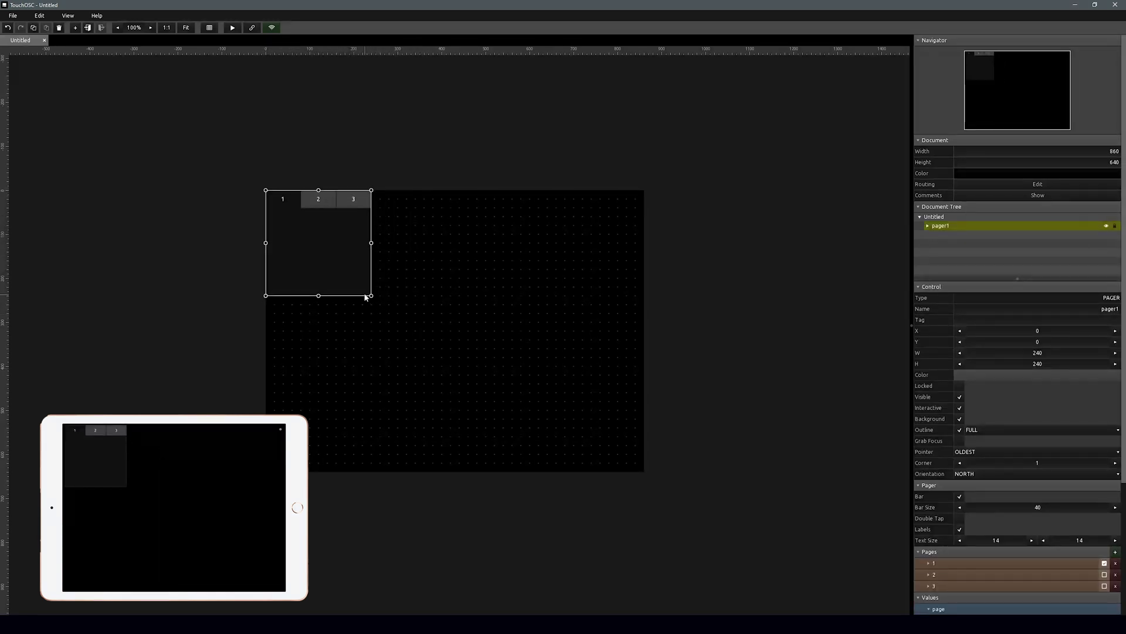
drag(372, 297, 644, 472)
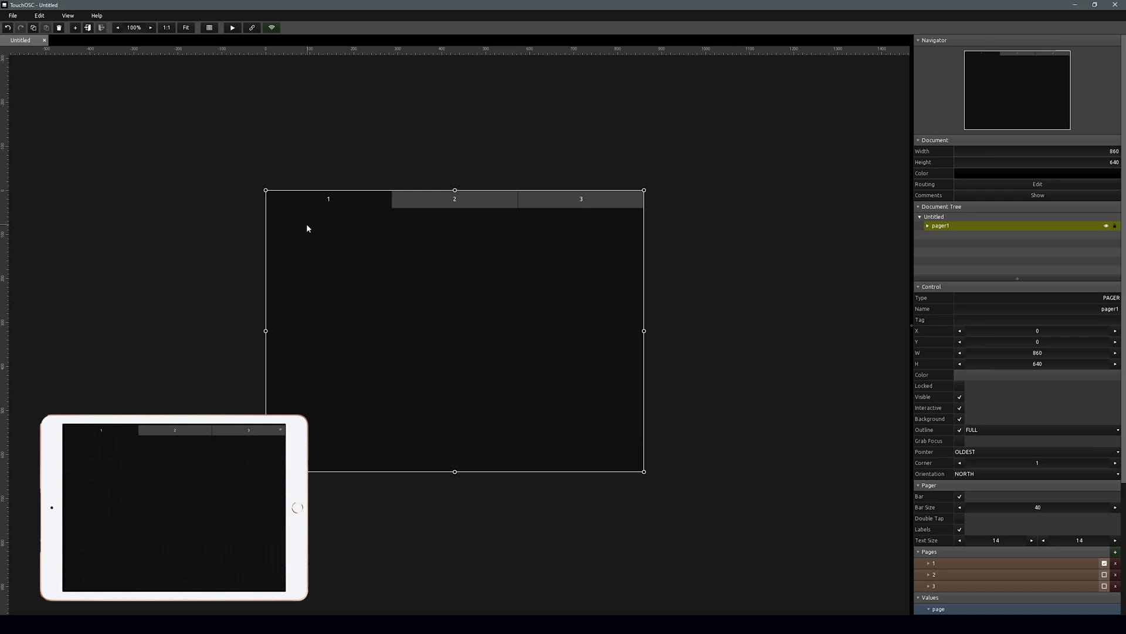
click(690, 242)
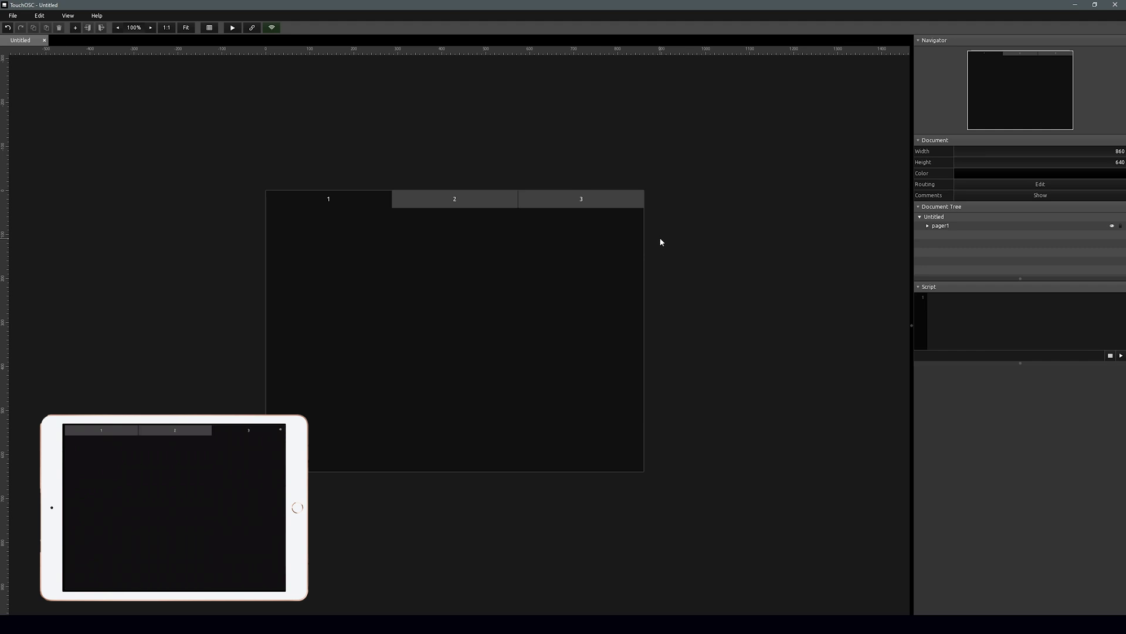
Tick the pager's Labels and Double Tap options, expanding pages 1 and 2.
click(518, 232)
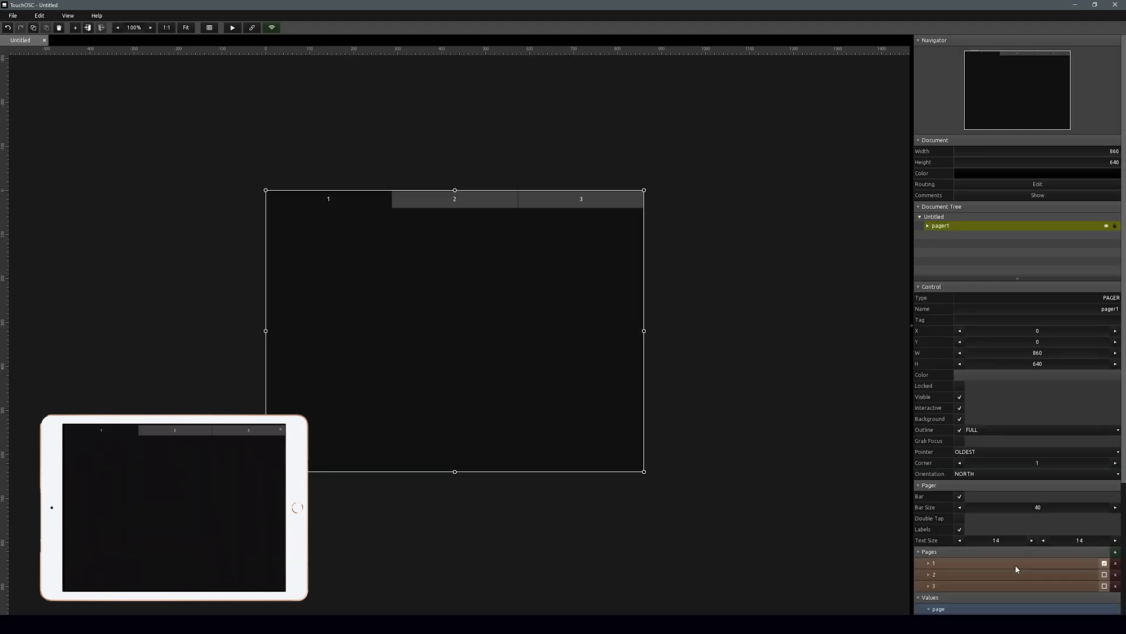
scroll(1017, 569, down, 3)
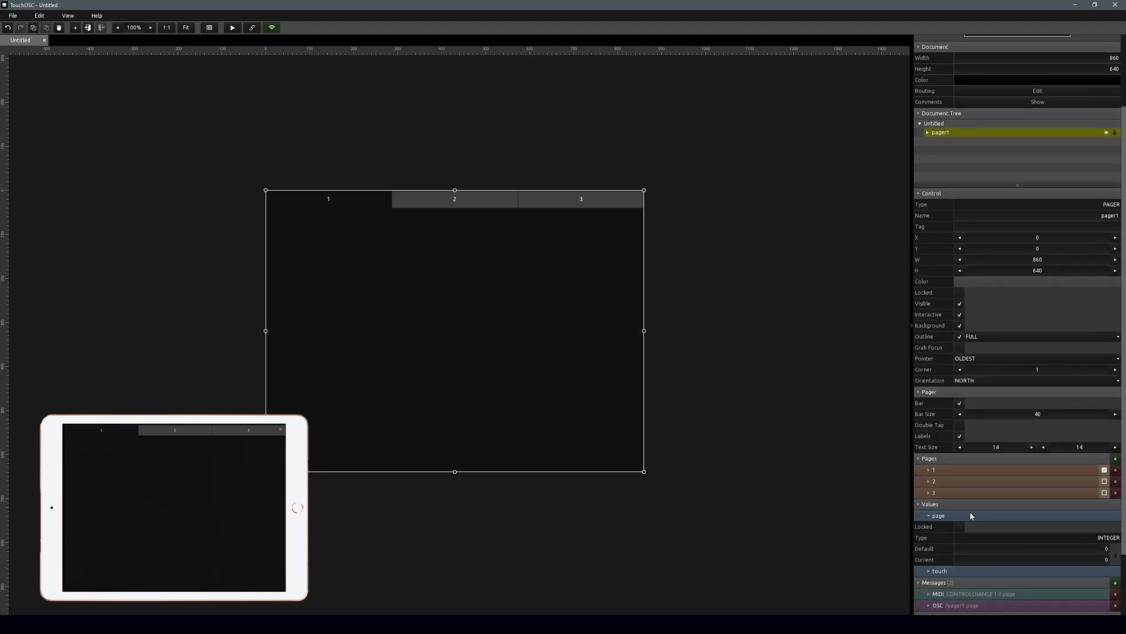
click(930, 484)
scroll(976, 188, down, 2)
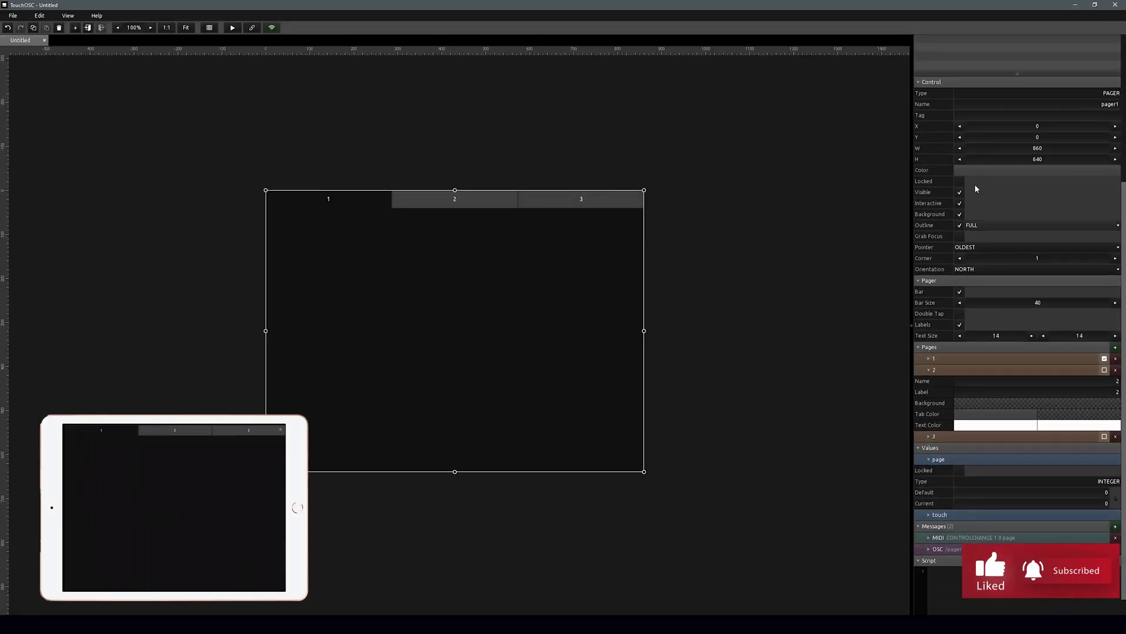
click(960, 325)
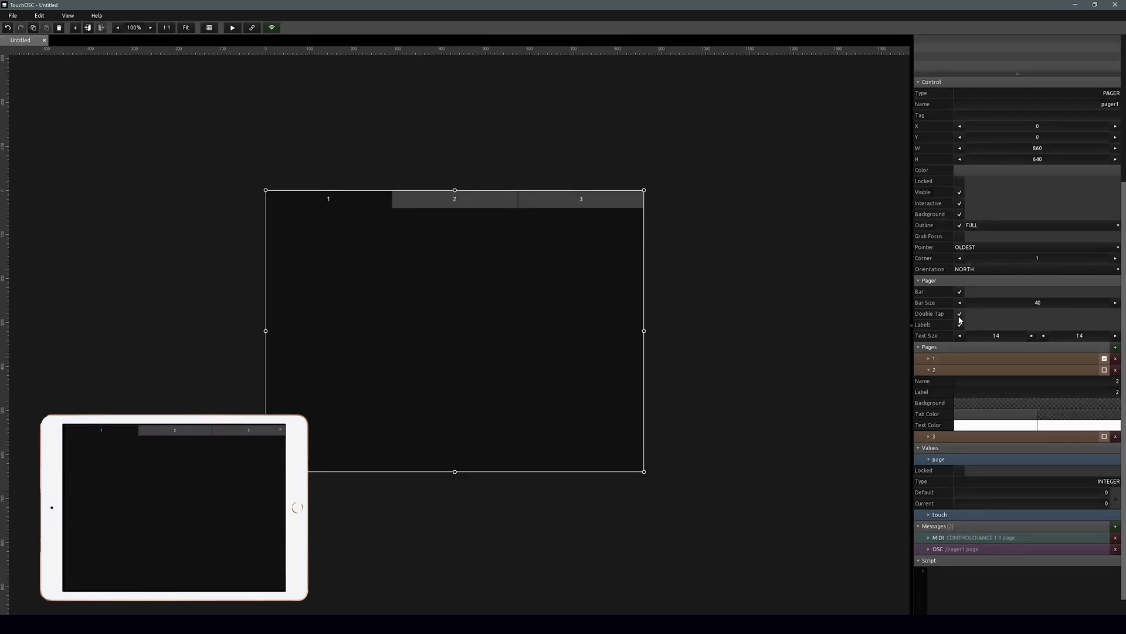
click(960, 314)
click(962, 361)
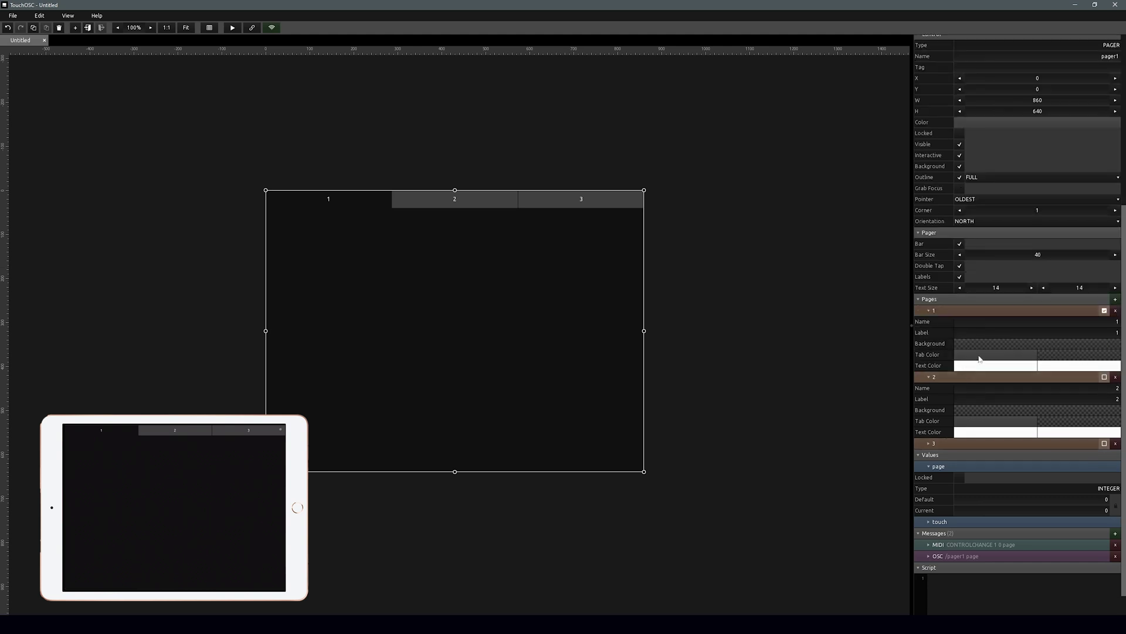
Colour page 1's tab green and page 2's tab red-orange.
click(979, 359)
click(980, 379)
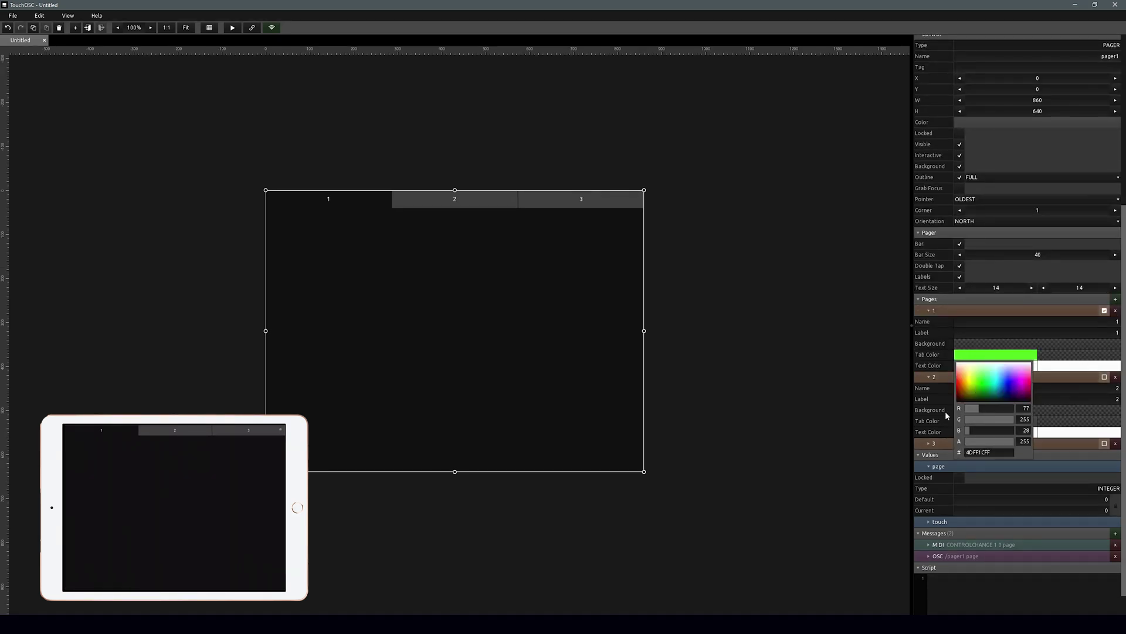
click(867, 409)
click(987, 423)
click(960, 447)
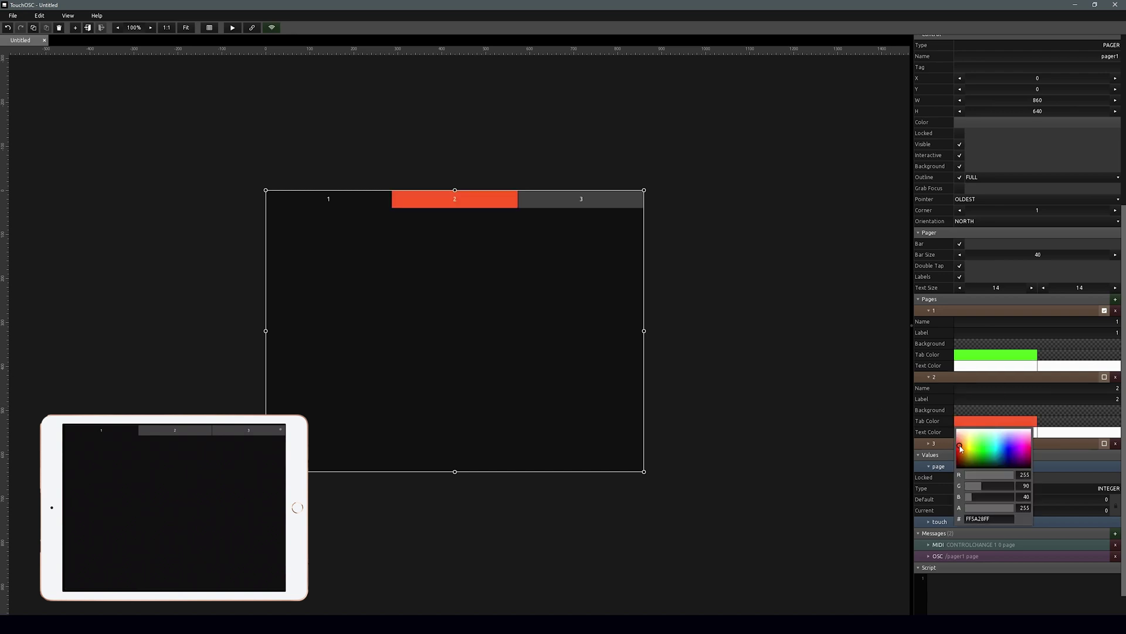
click(932, 448)
Colour page 3's tab blue and delete the pager's MIDI message.
click(930, 444)
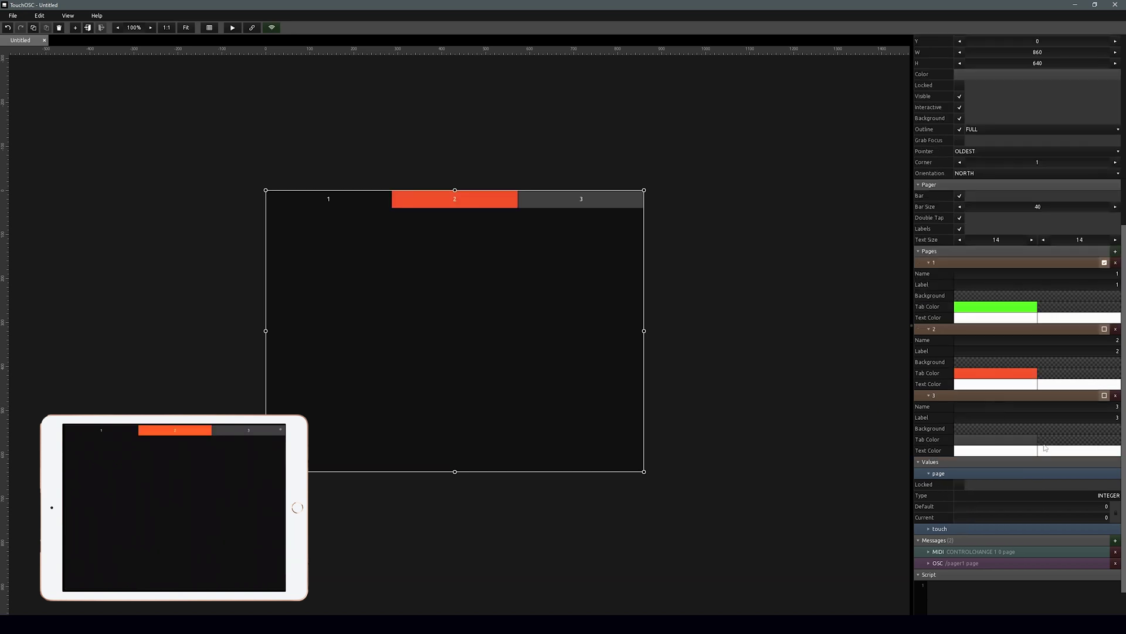
click(1020, 439)
click(1011, 472)
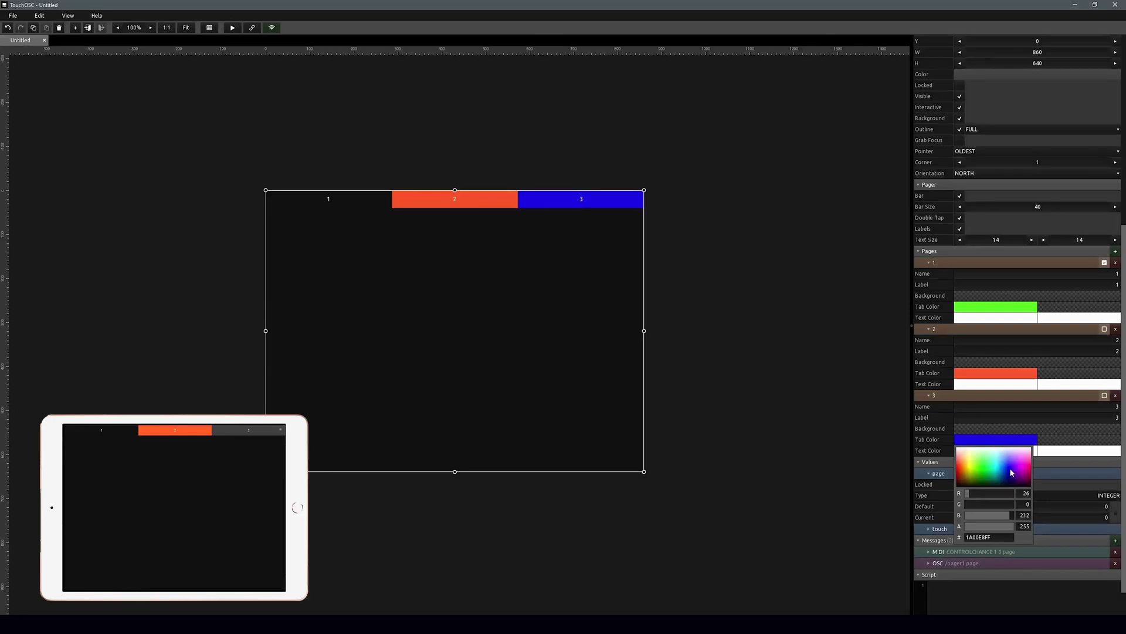
click(1046, 546)
click(1116, 552)
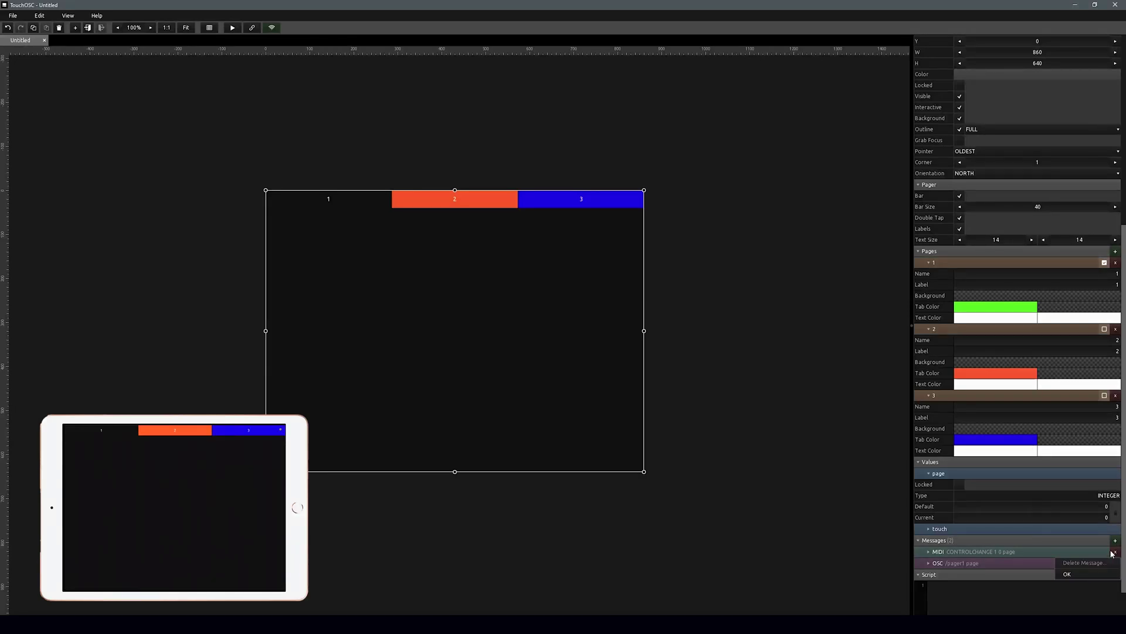
Delete the pager's MIDI and OSC messages, then reselect pager1.
click(1084, 577)
click(1116, 551)
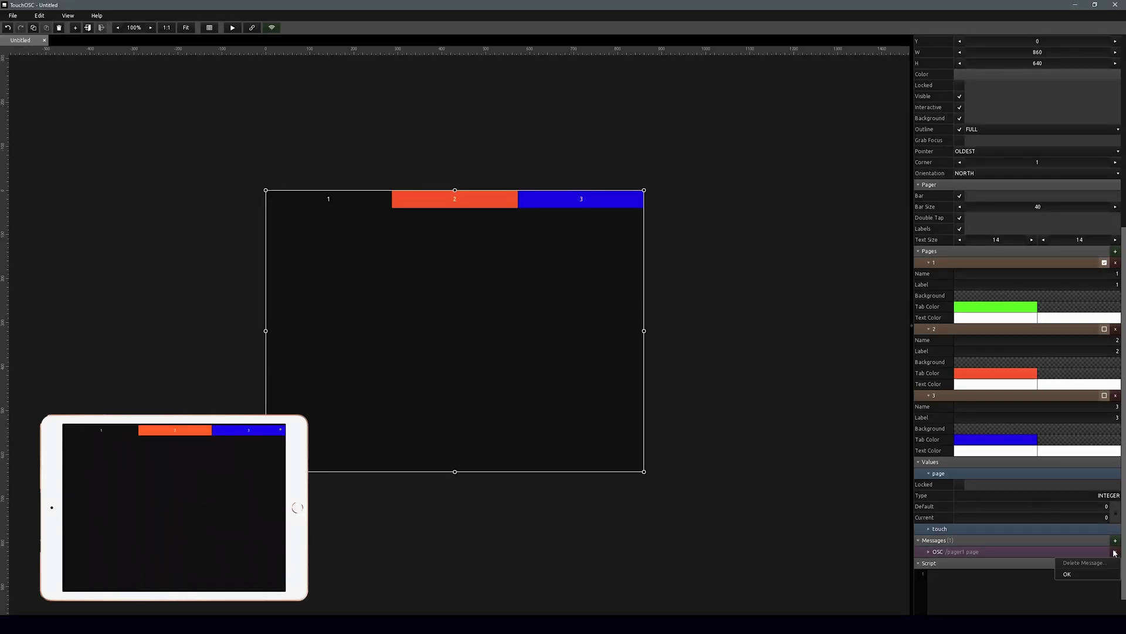
click(1083, 577)
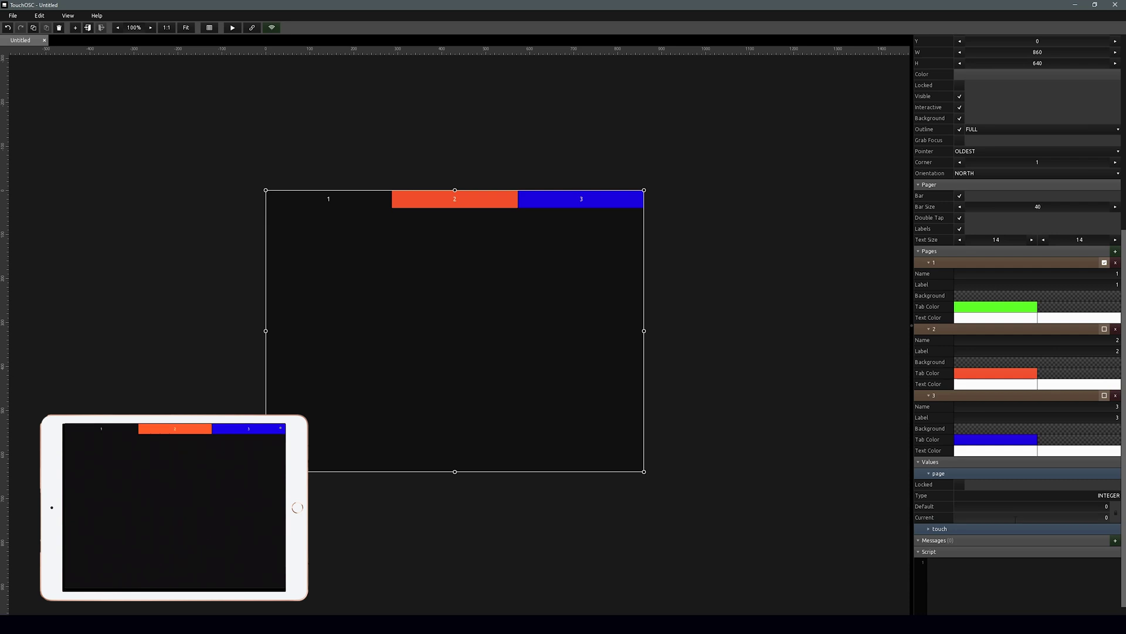
click(819, 402)
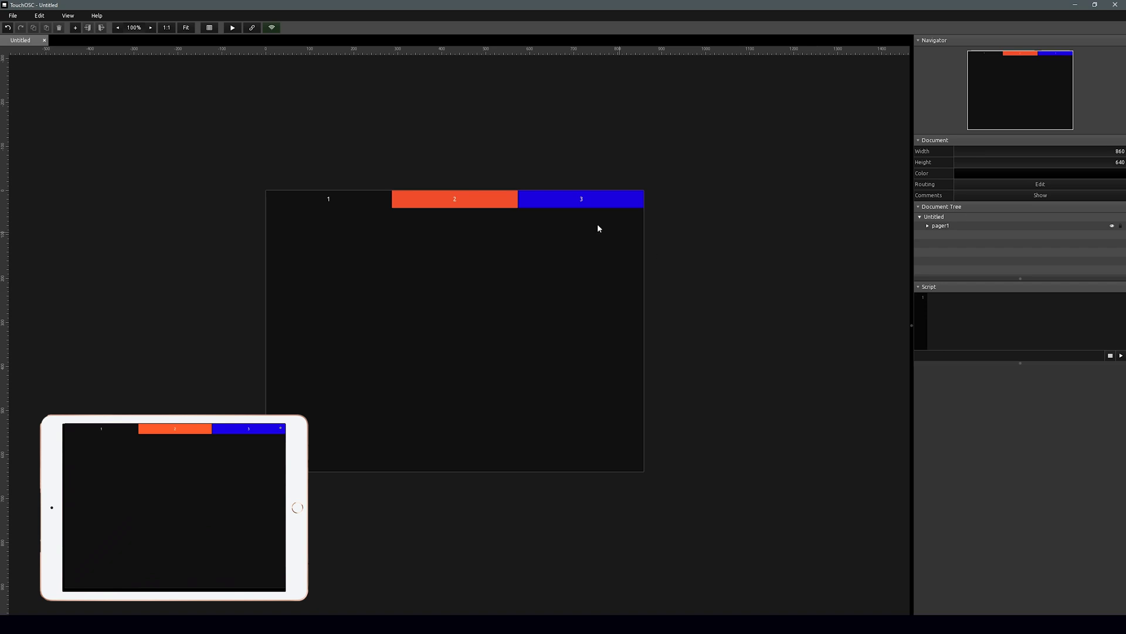
click(353, 251)
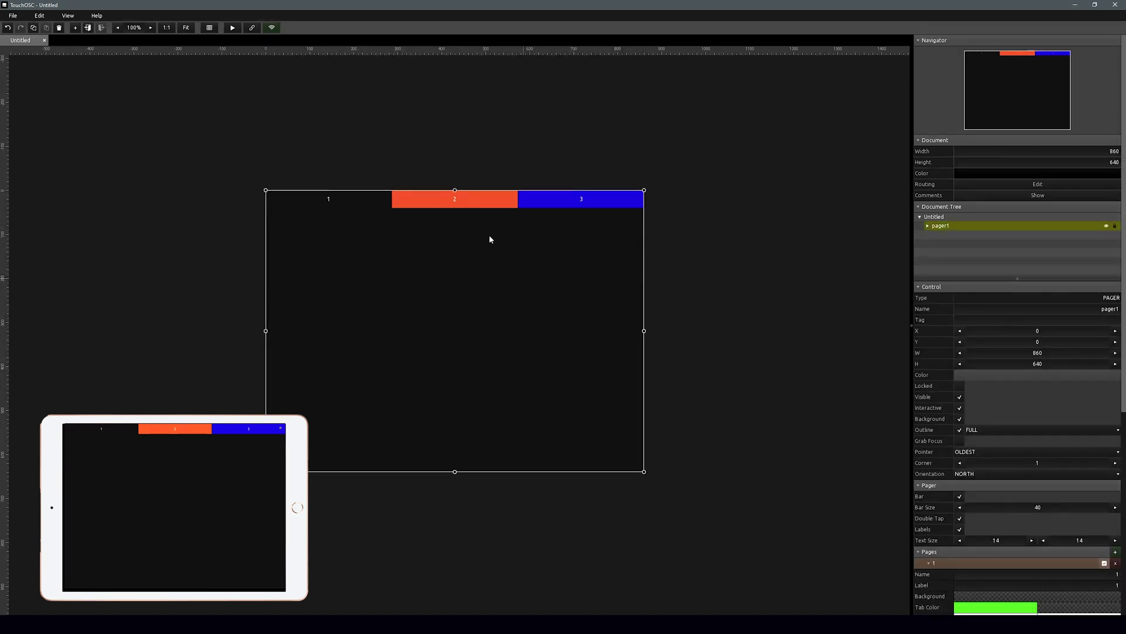
scroll(1027, 470, down, 4)
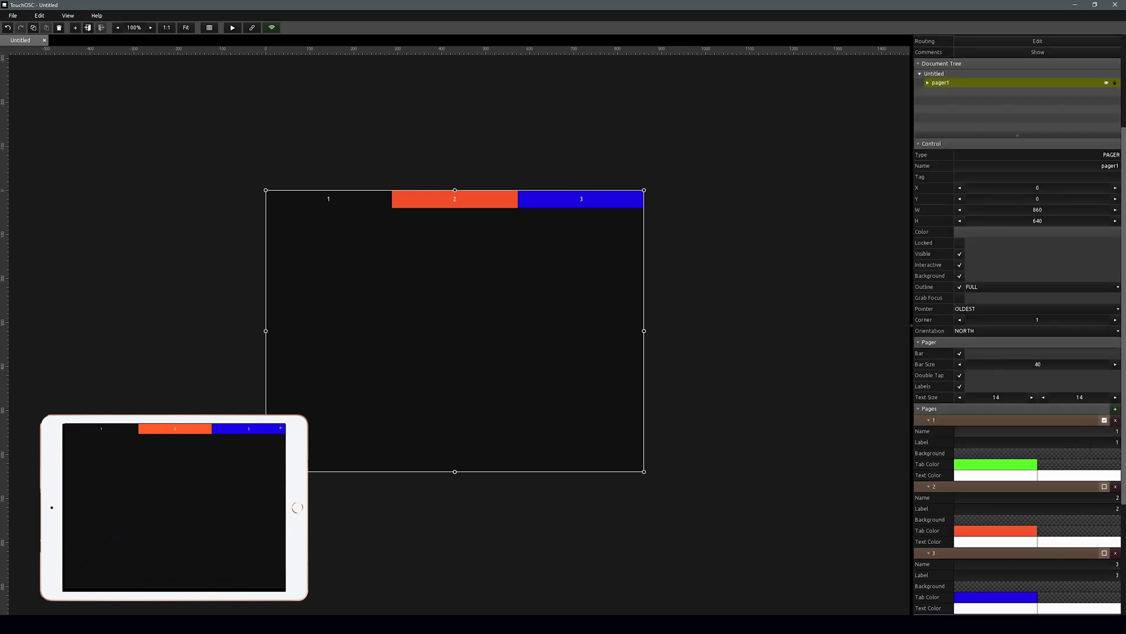
Add three red boxes, box1 to box3, across the pager's first page.
double_click(363, 284)
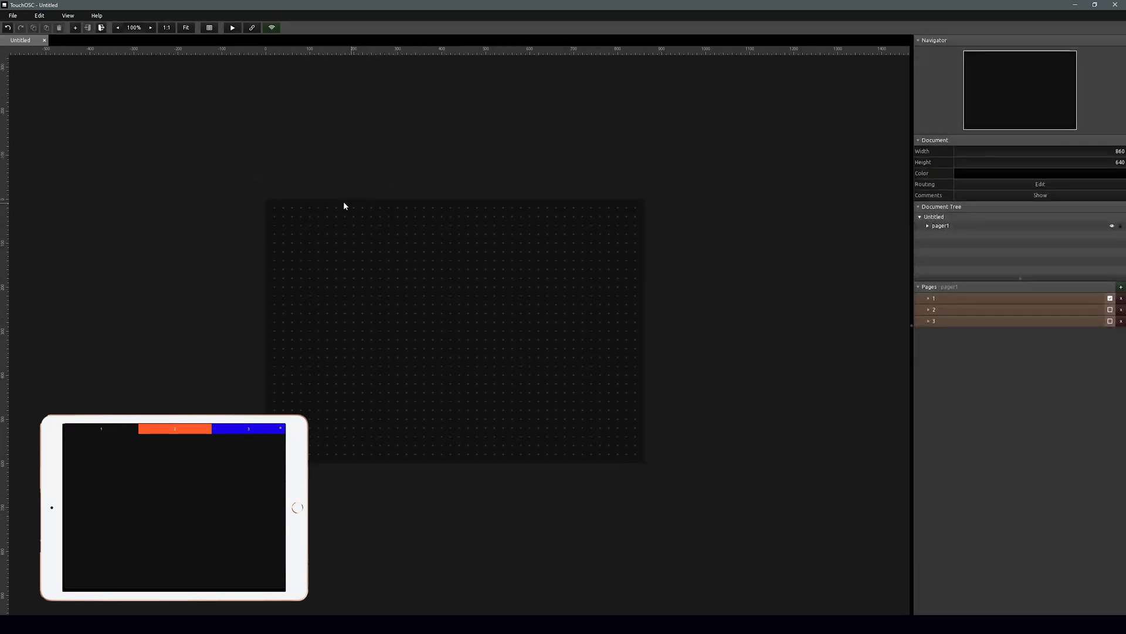
right_click(298, 227)
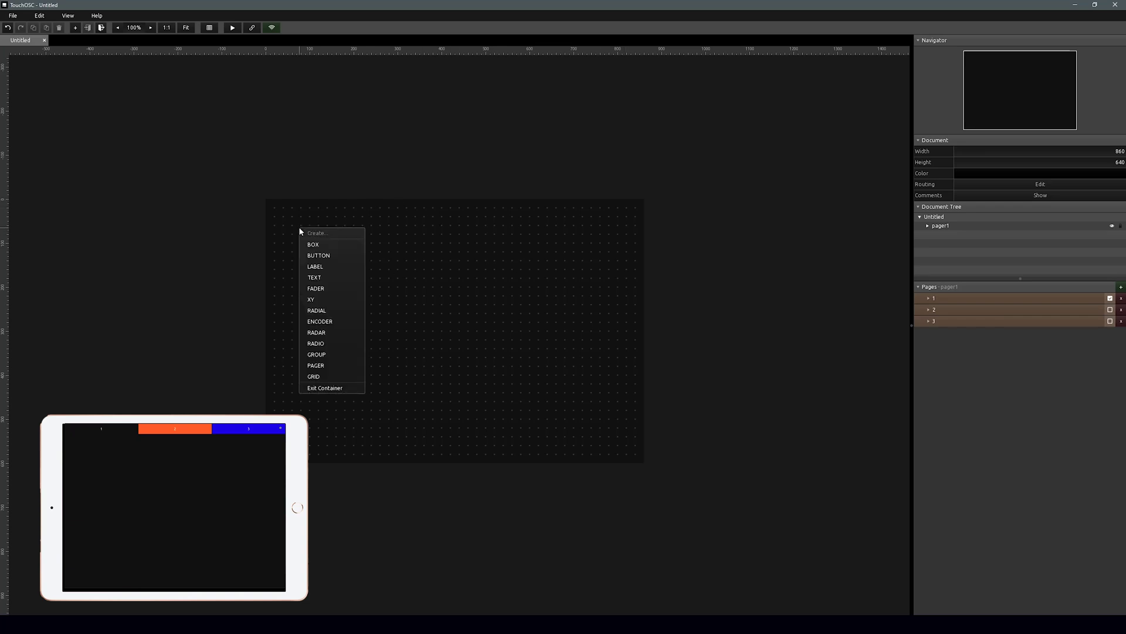
click(325, 244)
right_click(358, 237)
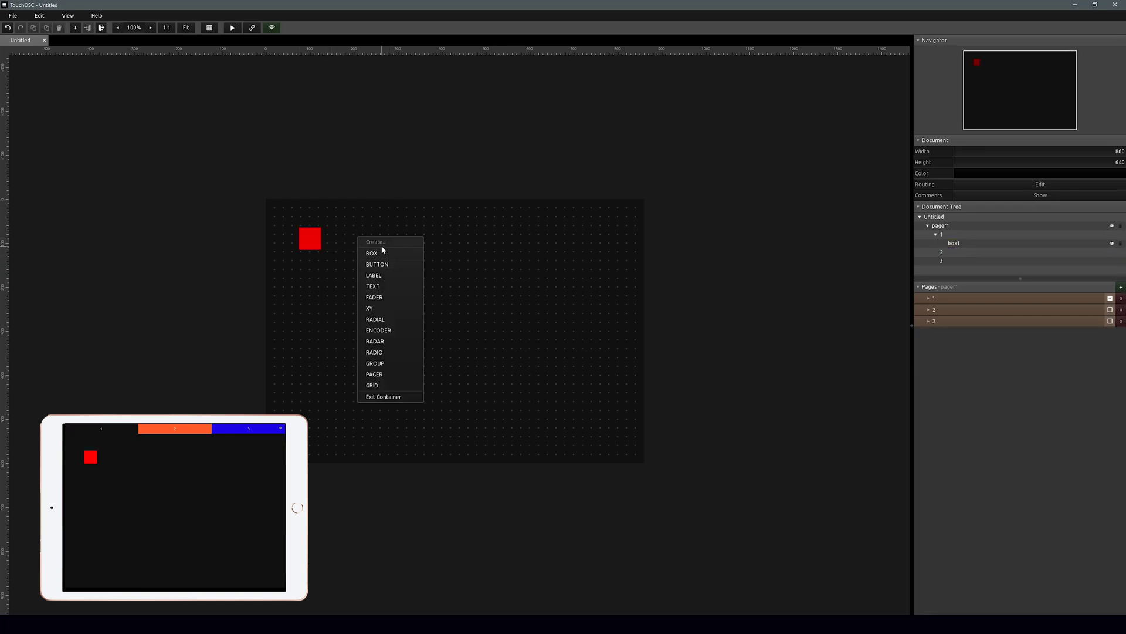
click(382, 253)
right_click(467, 240)
click(483, 256)
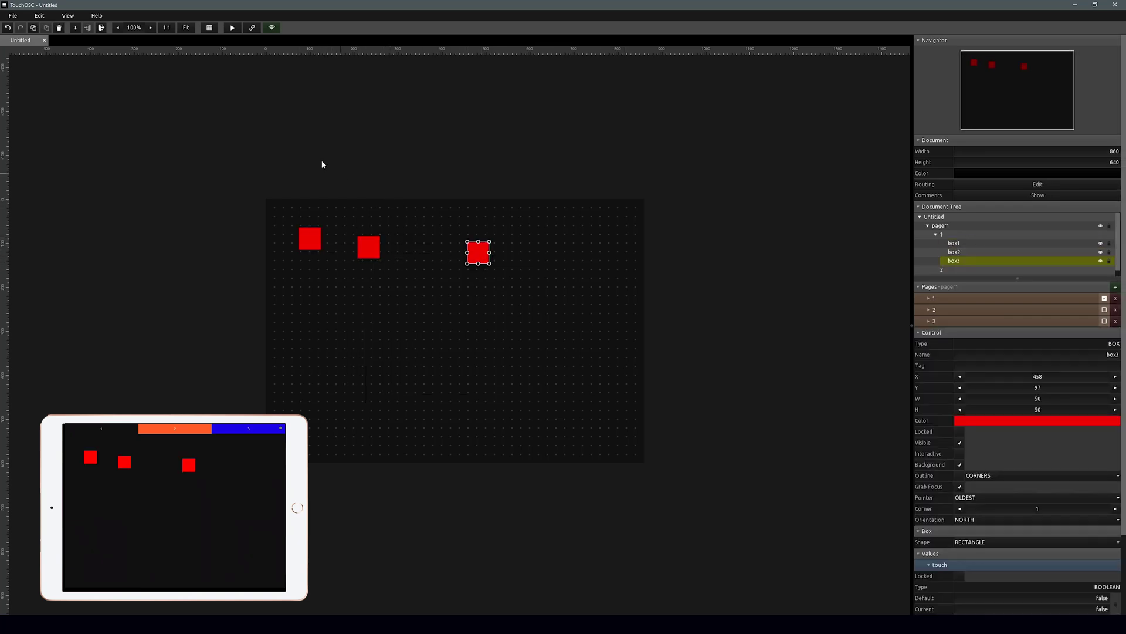
double_click(949, 218)
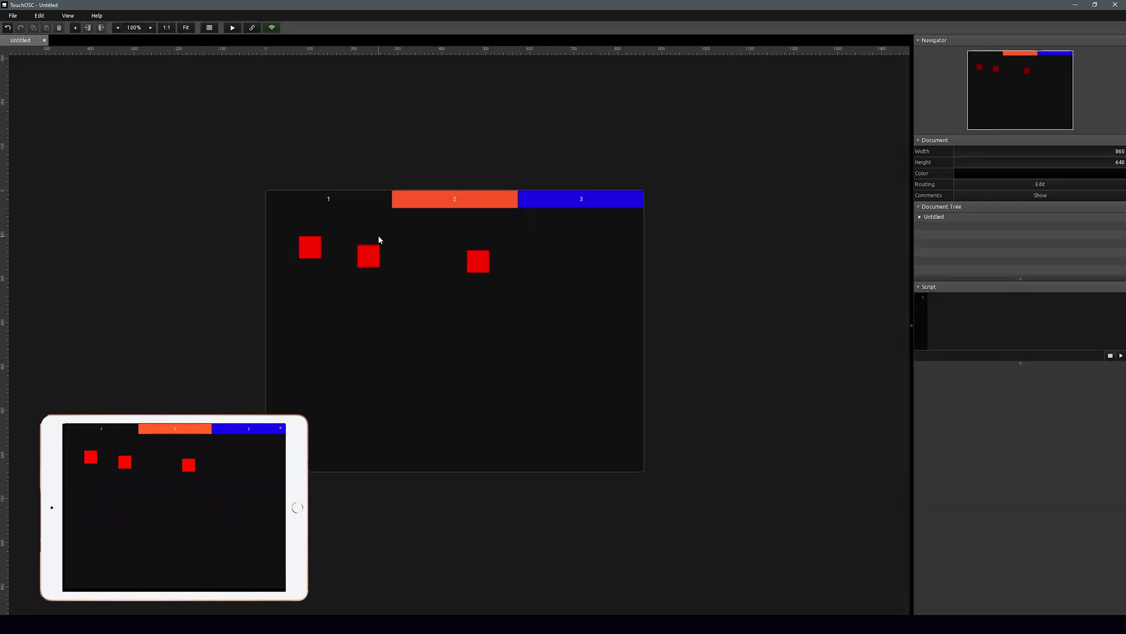
Switch the main pager to page 2 and deselect it for editing.
click(578, 246)
scroll(999, 431, down, 5)
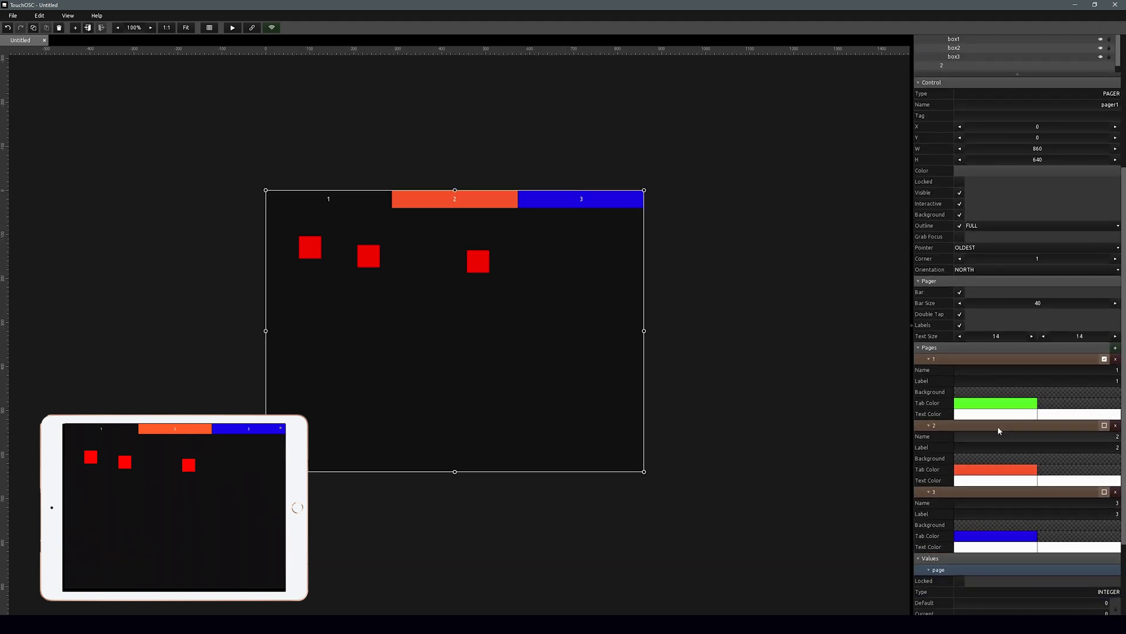
click(1105, 425)
click(491, 254)
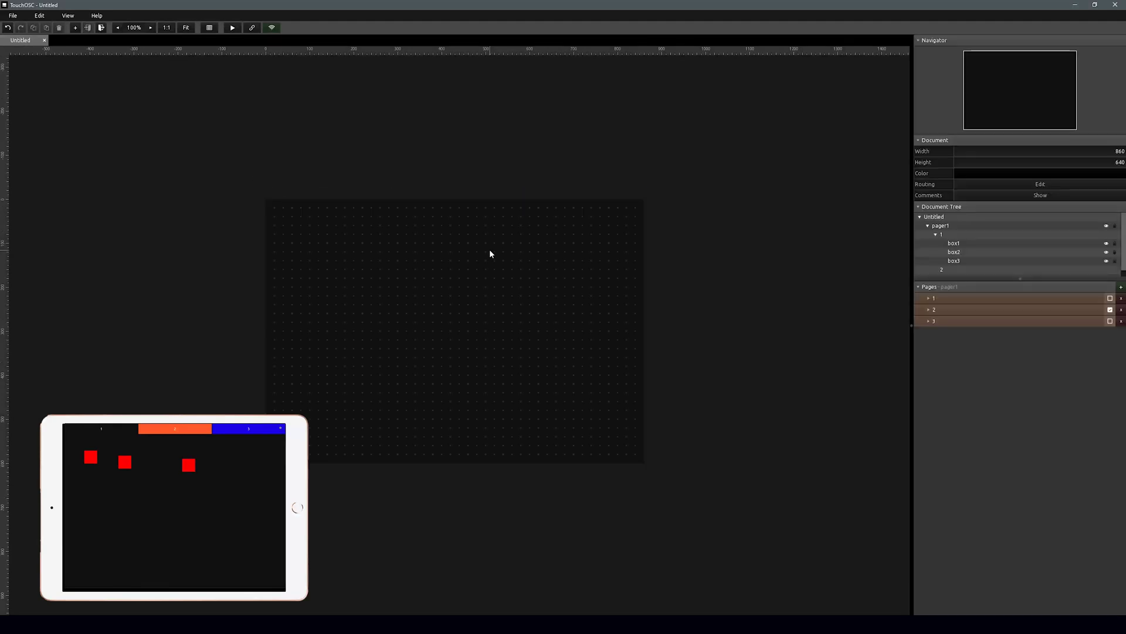
Add a label and two faders, fader3 and fader4, to page 2.
right_click(338, 236)
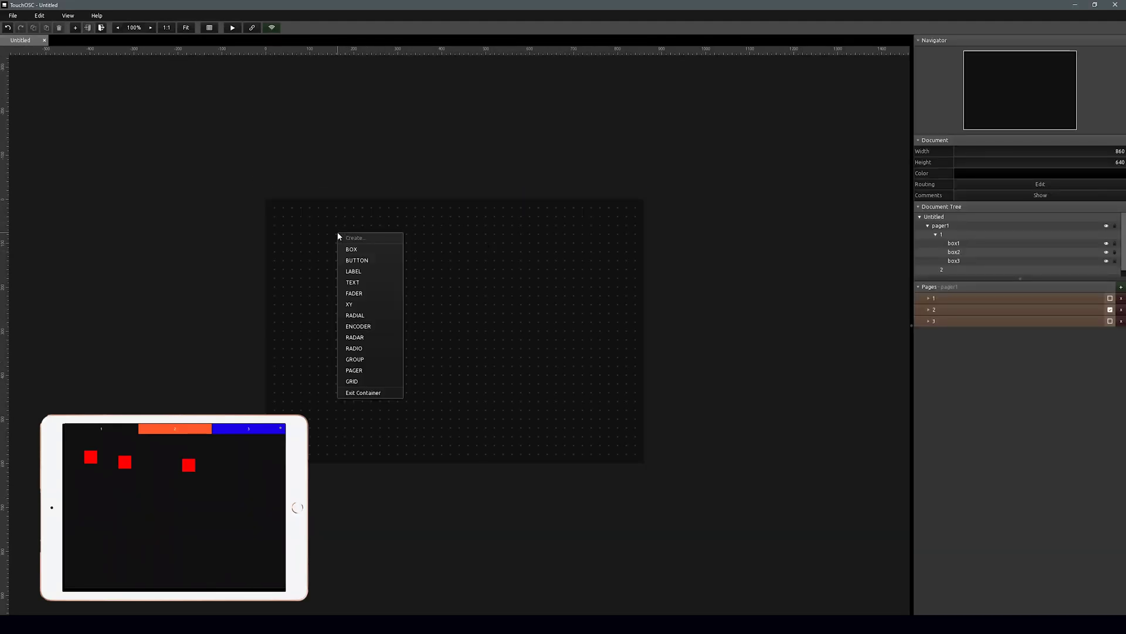
click(356, 270)
right_click(361, 273)
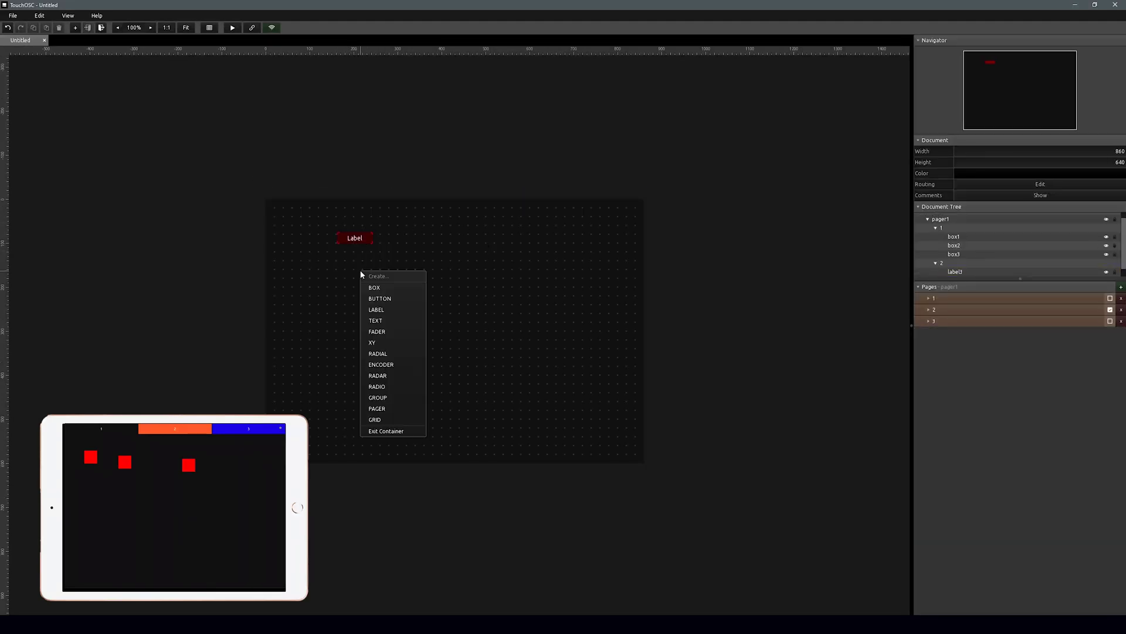
click(375, 331)
right_click(450, 295)
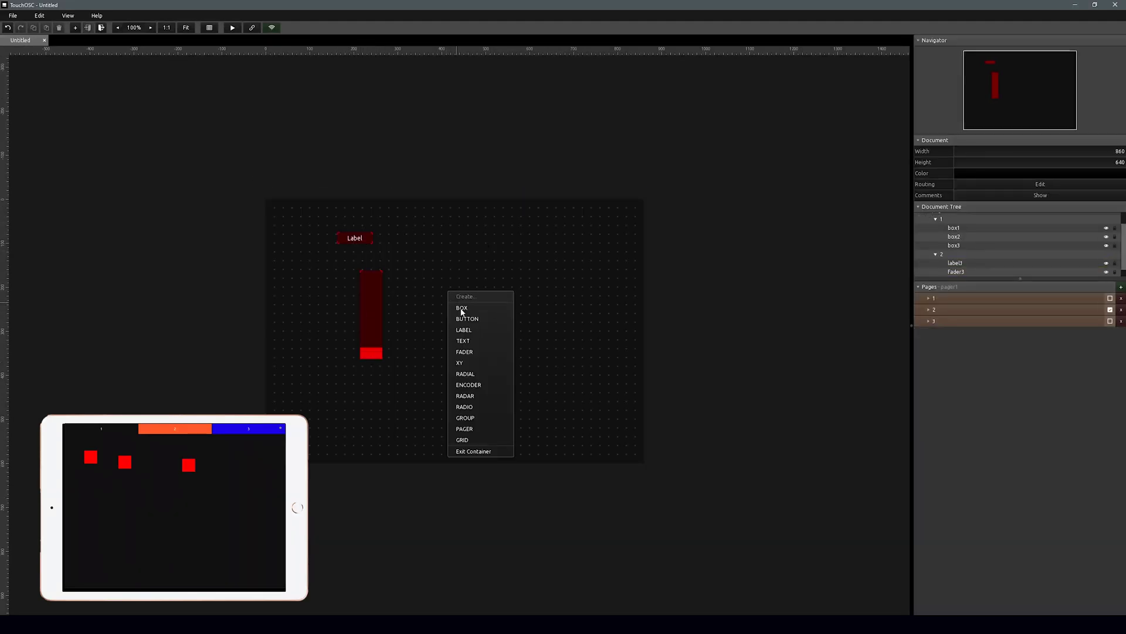
click(464, 351)
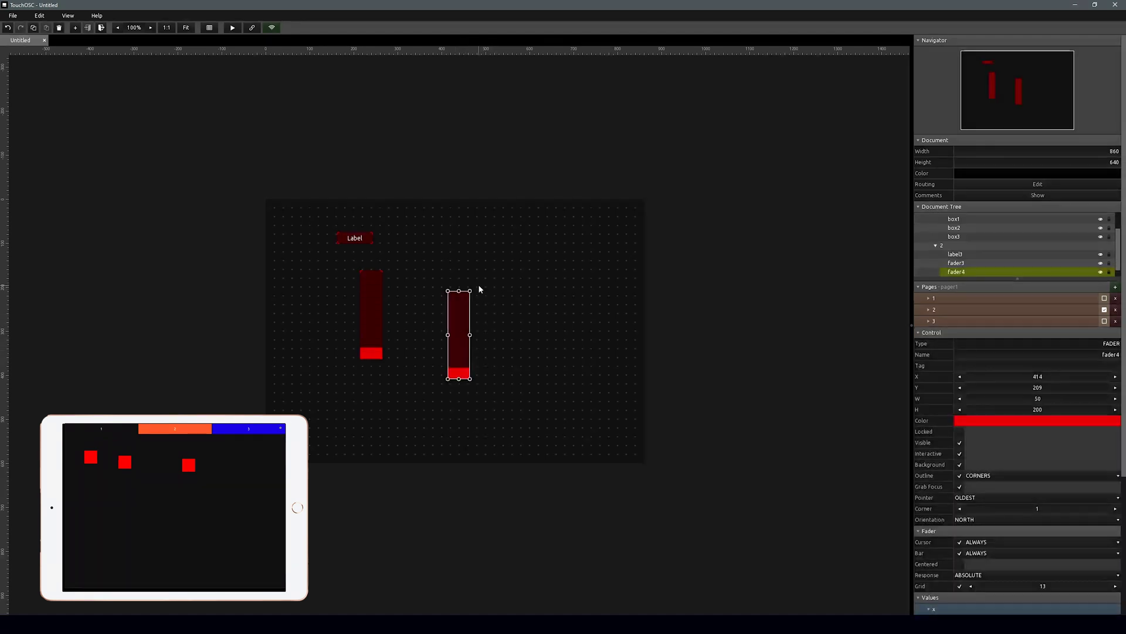
click(528, 325)
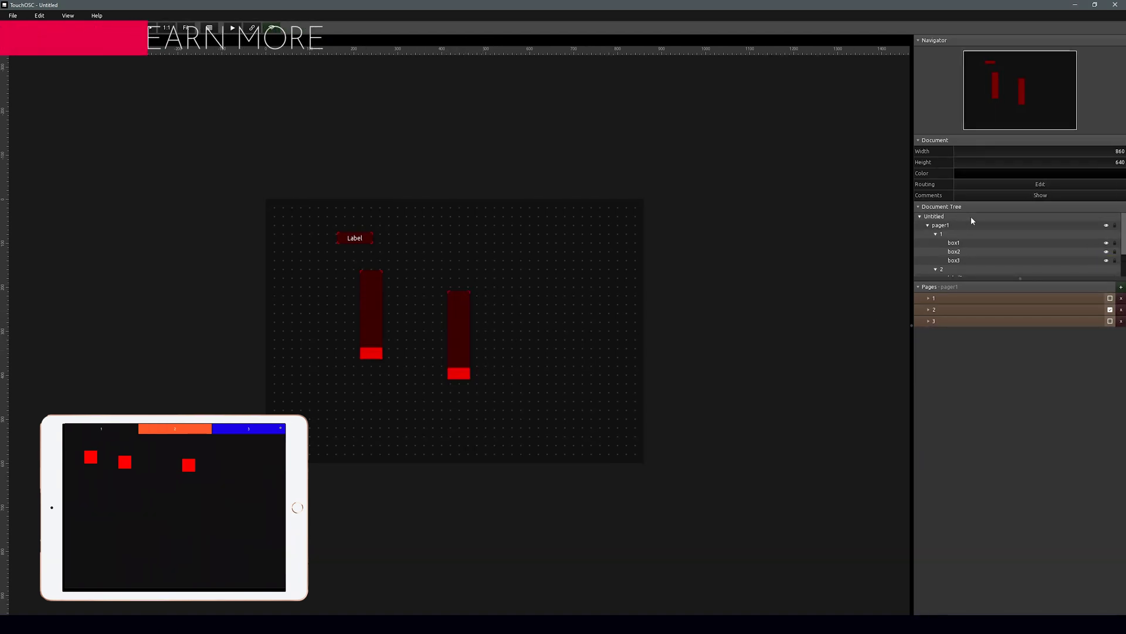
double_click(969, 218)
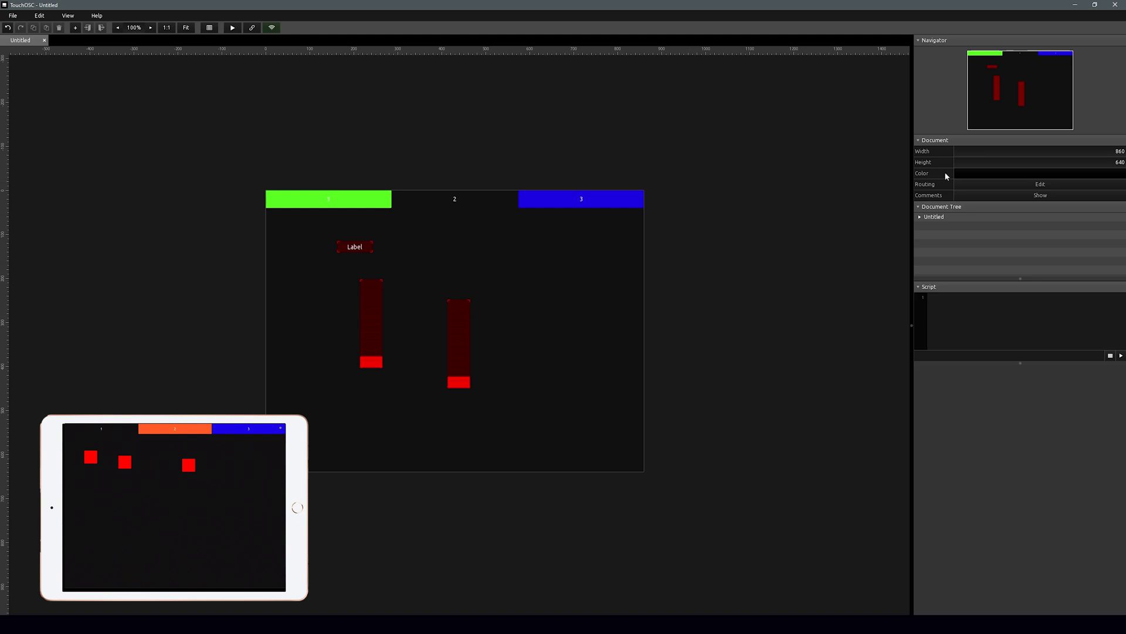
Switch pager1 to page 3 and place a nested pager, pager2, at its top-left.
click(553, 212)
scroll(980, 440, down, 5)
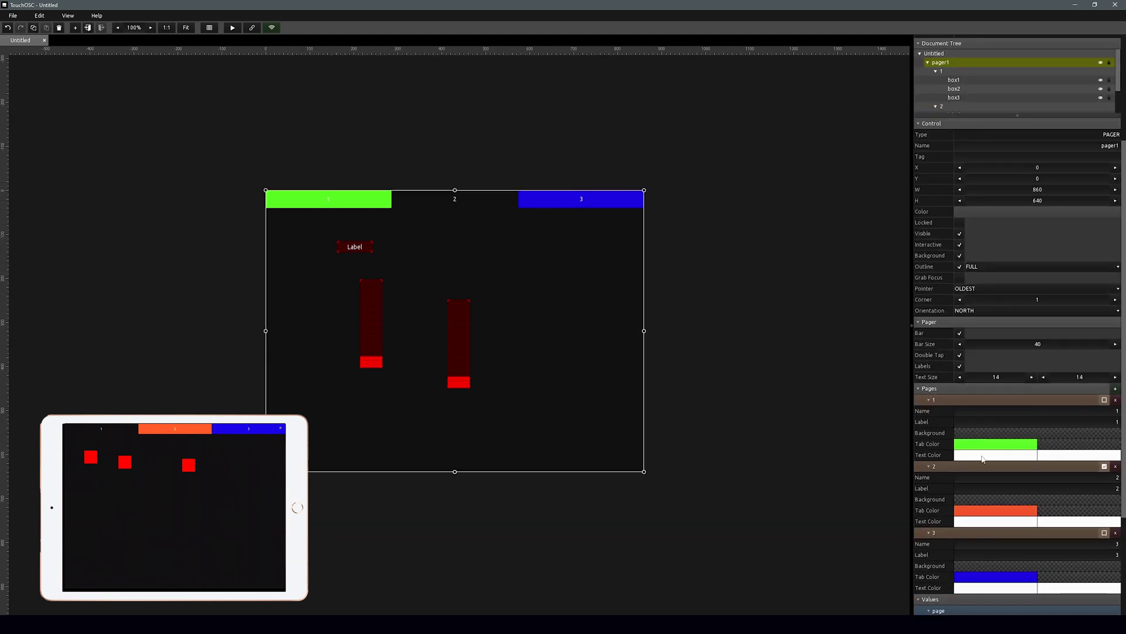
scroll(983, 459, down, 4)
click(1105, 391)
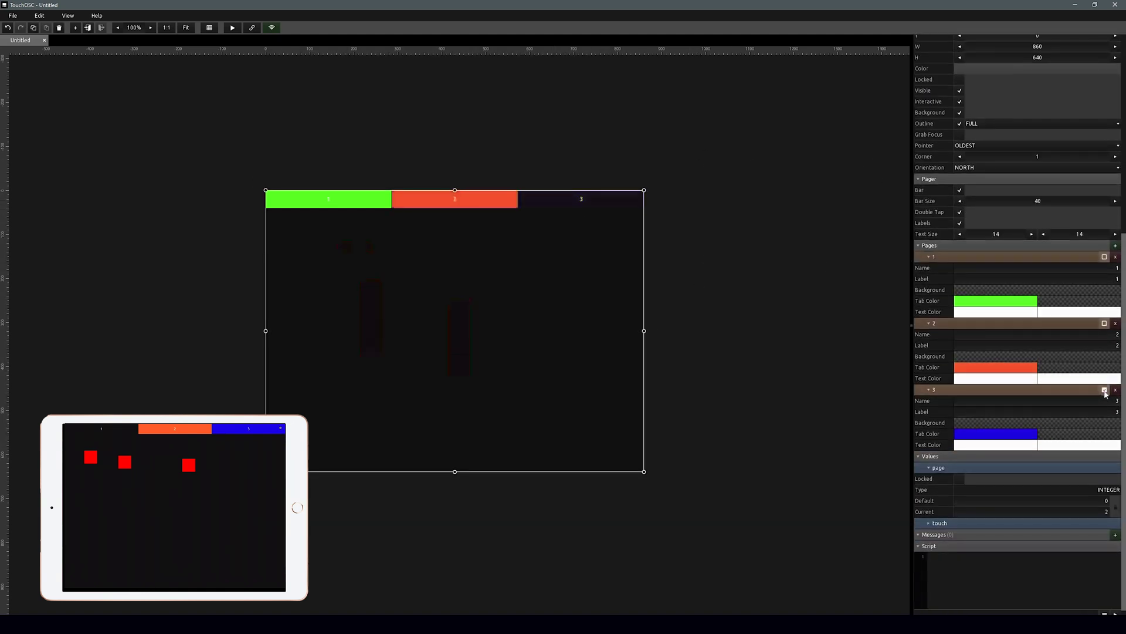
click(473, 273)
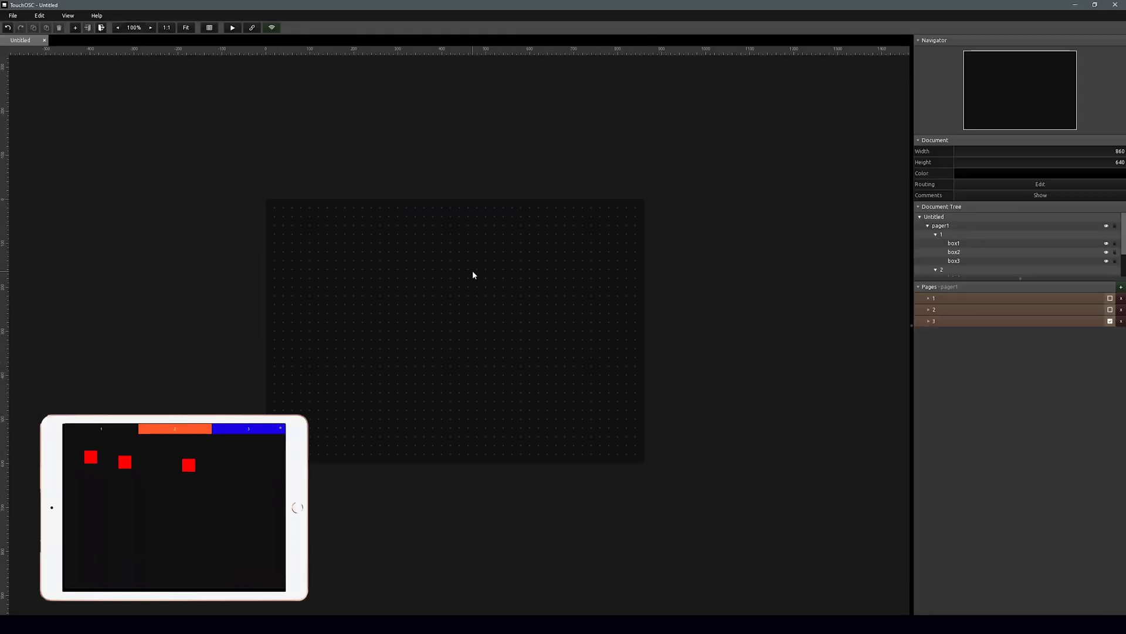
right_click(305, 253)
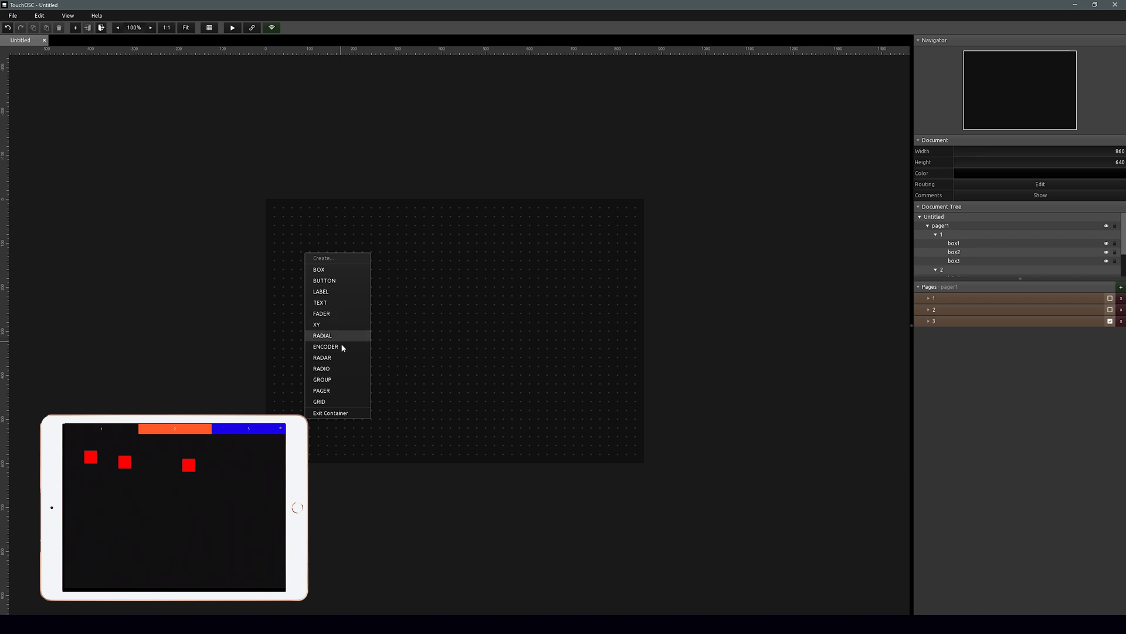
click(341, 391)
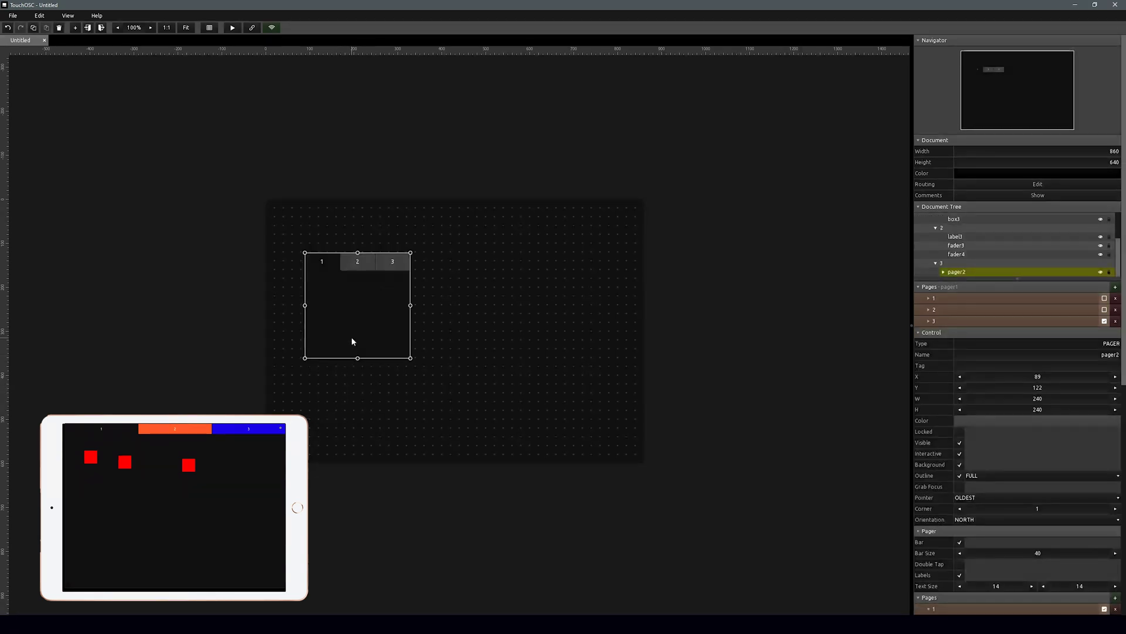
drag(352, 342, 440, 375)
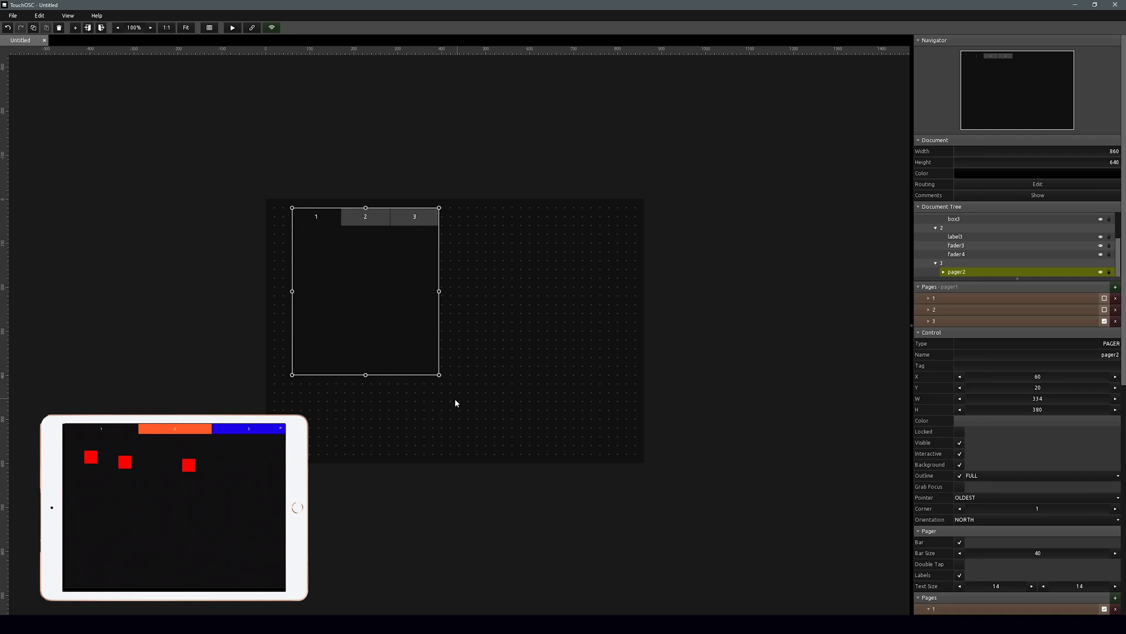
Add two faders, fader5 and fader6, and move them up beside the nested pager.
right_click(331, 401)
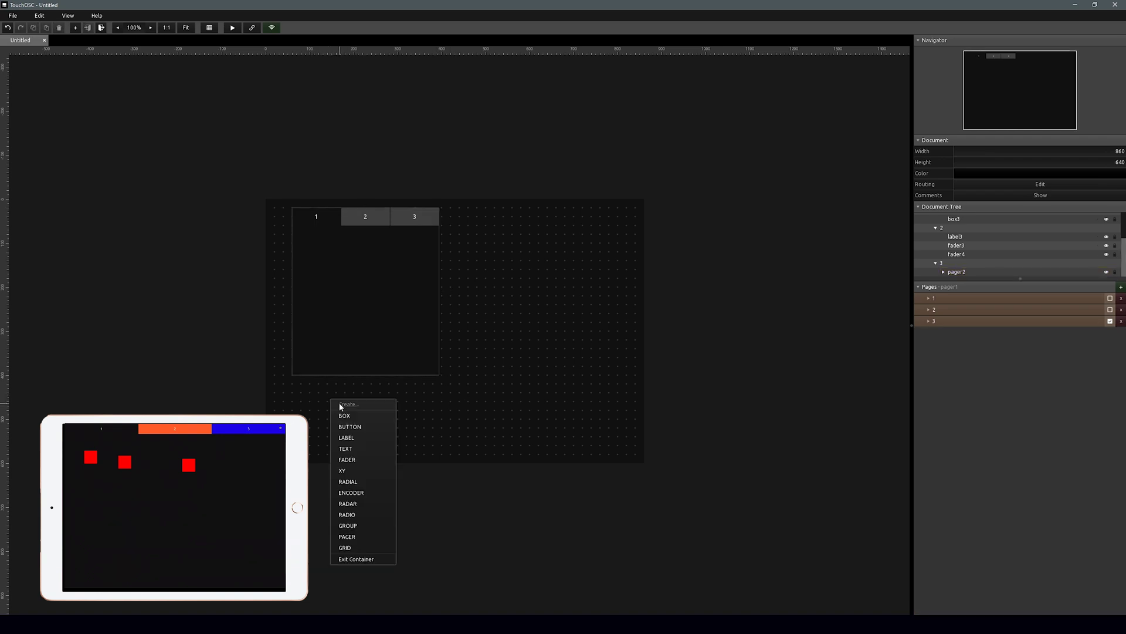
click(364, 458)
right_click(390, 419)
click(403, 476)
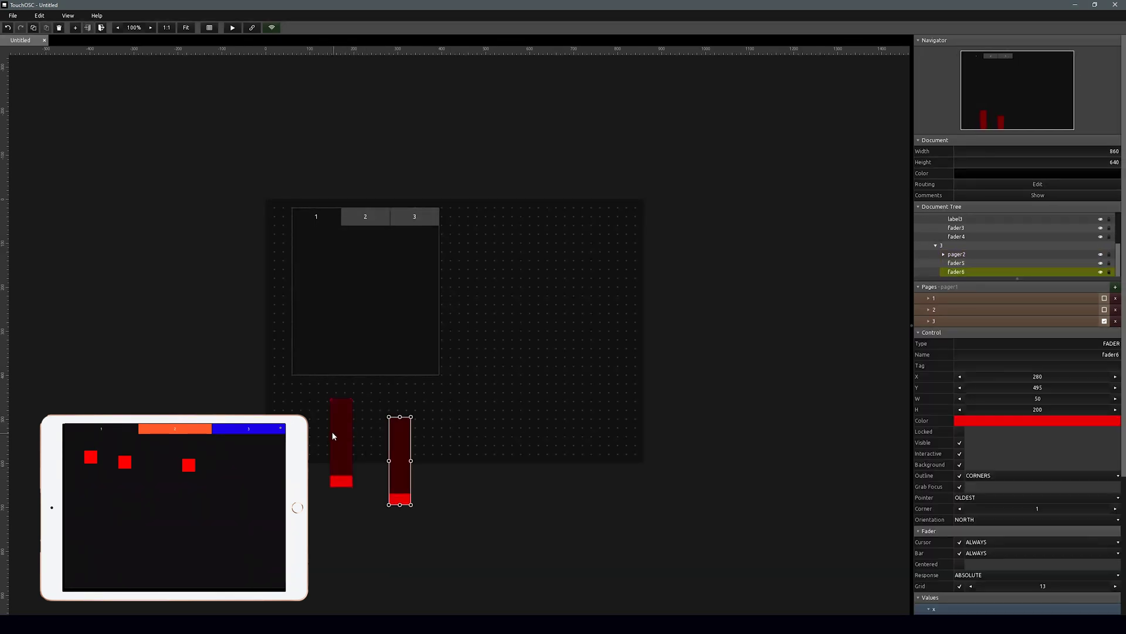
click(332, 435)
shift+click(399, 441)
drag(399, 441, 534, 265)
click(567, 303)
Select the nested pager2 and make its page 1 tab light green.
click(540, 327)
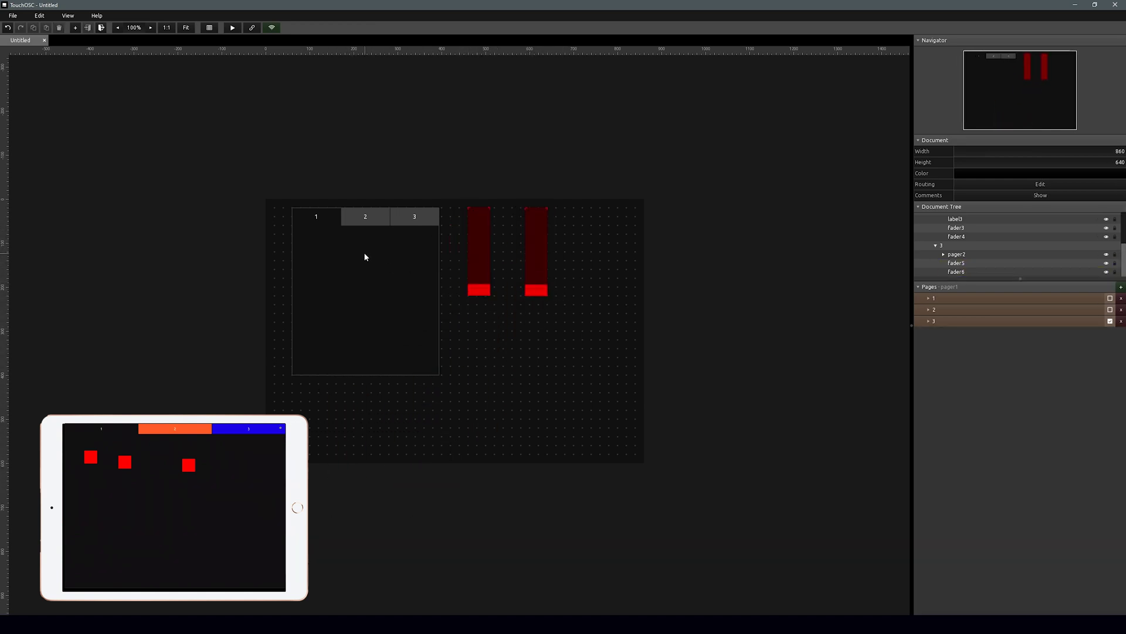
click(354, 314)
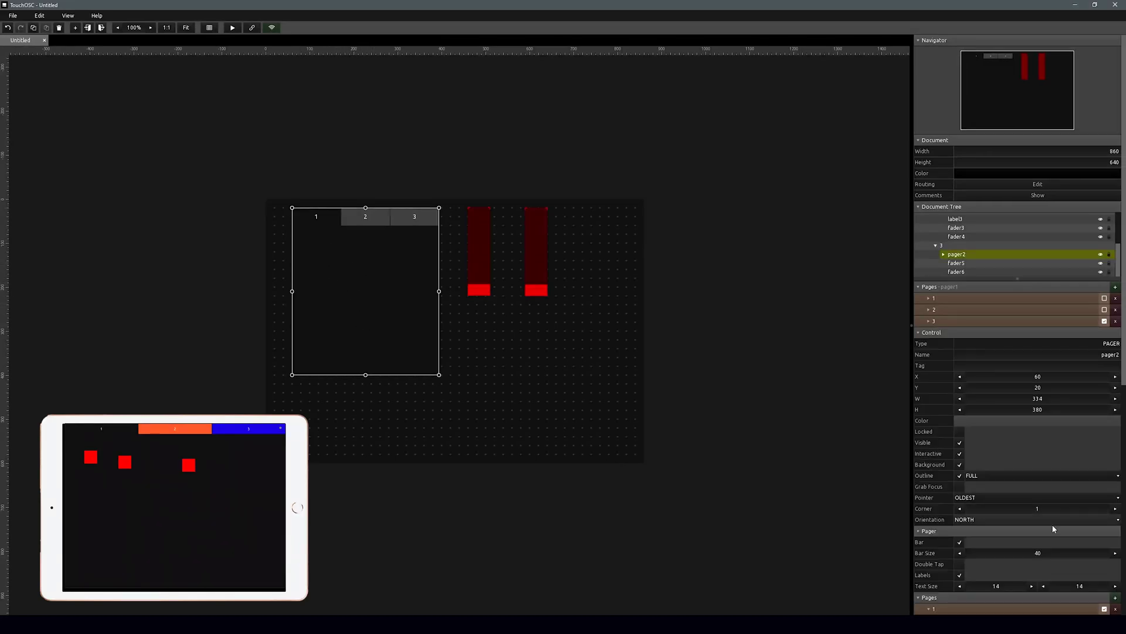
scroll(995, 385, down, 3)
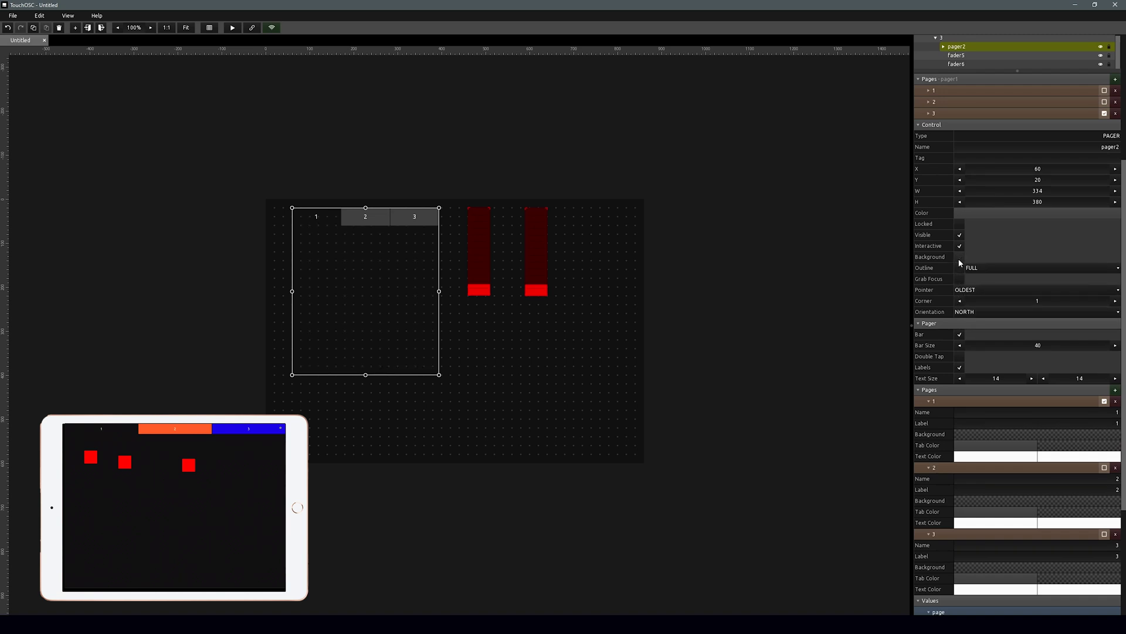
scroll(960, 263, down, 2)
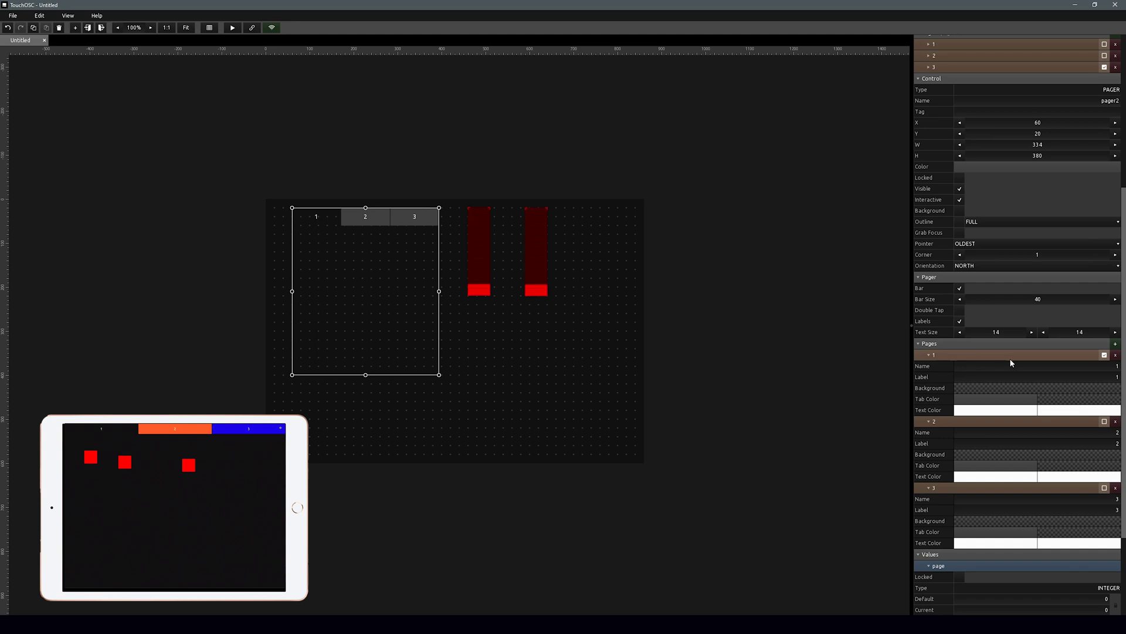
click(986, 402)
click(980, 417)
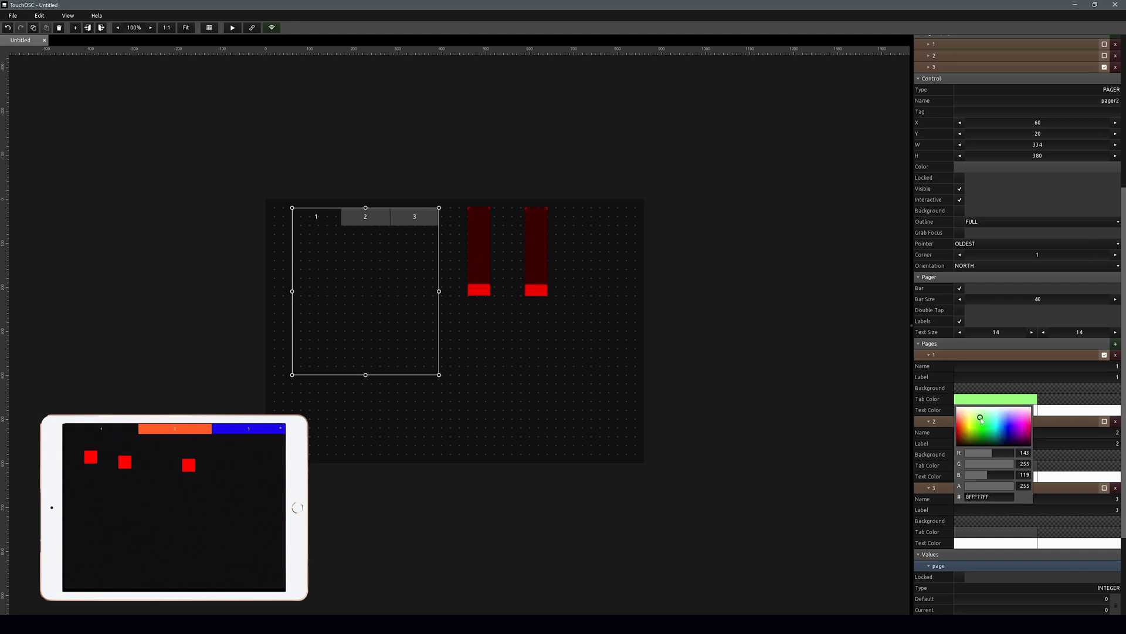
click(936, 464)
Make pager2's page 2 tab peach and its page 3 tab lavender.
click(970, 467)
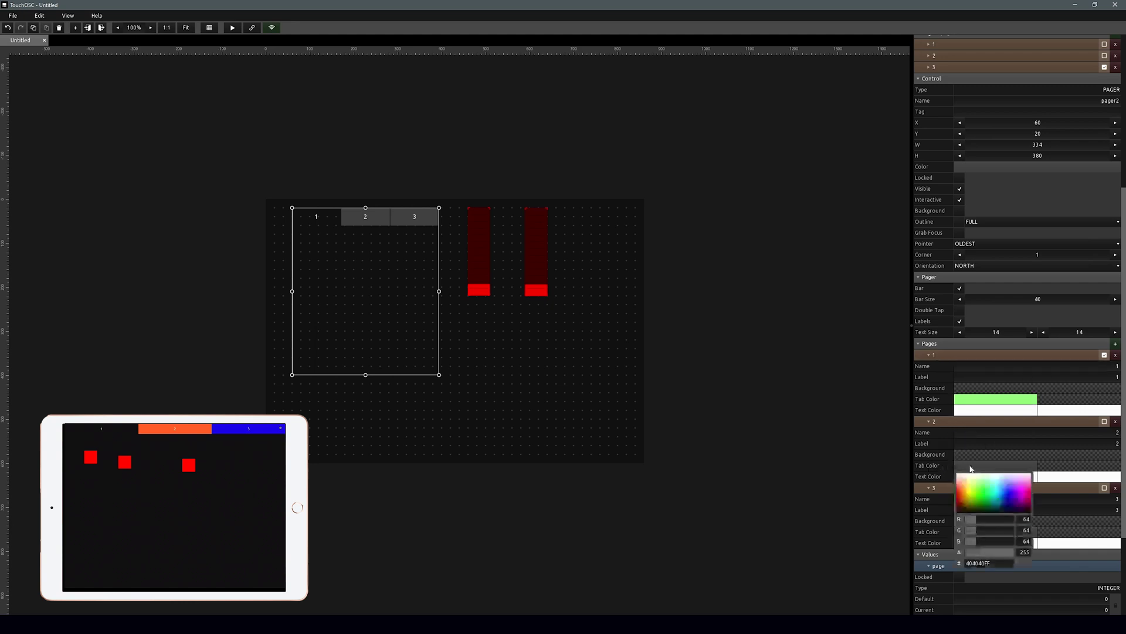
click(963, 486)
click(944, 528)
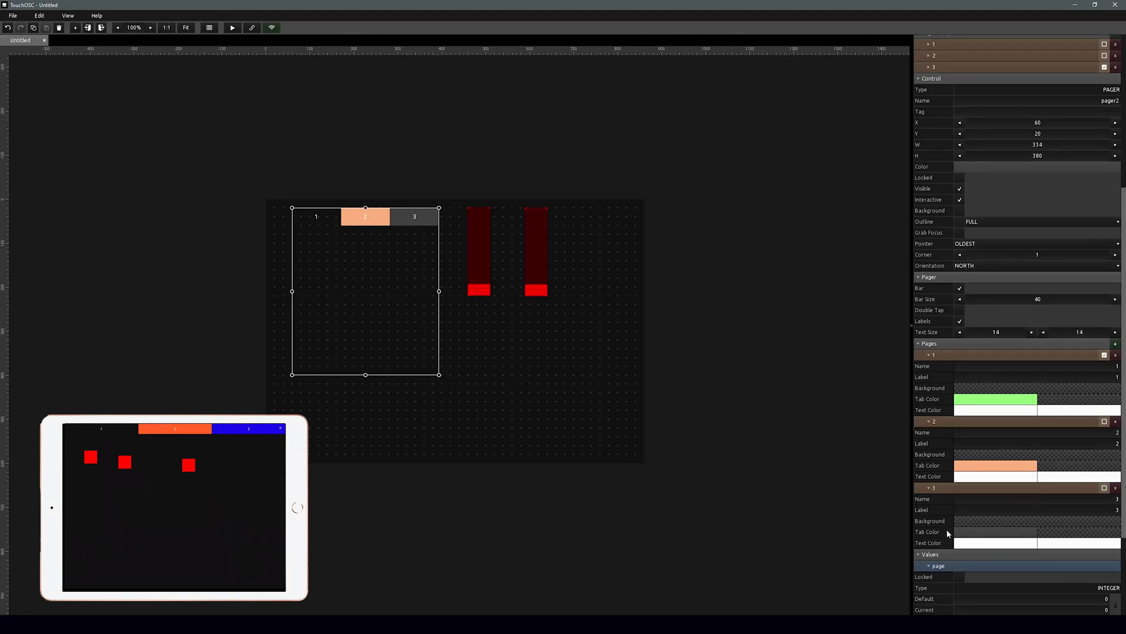
click(971, 531)
click(1017, 436)
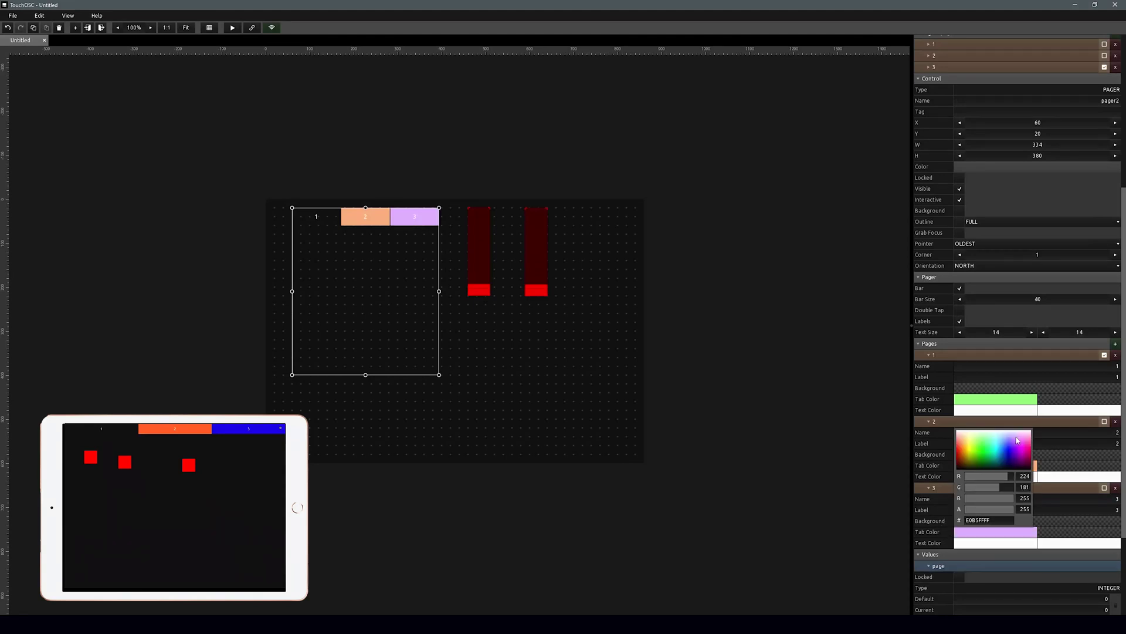
click(827, 414)
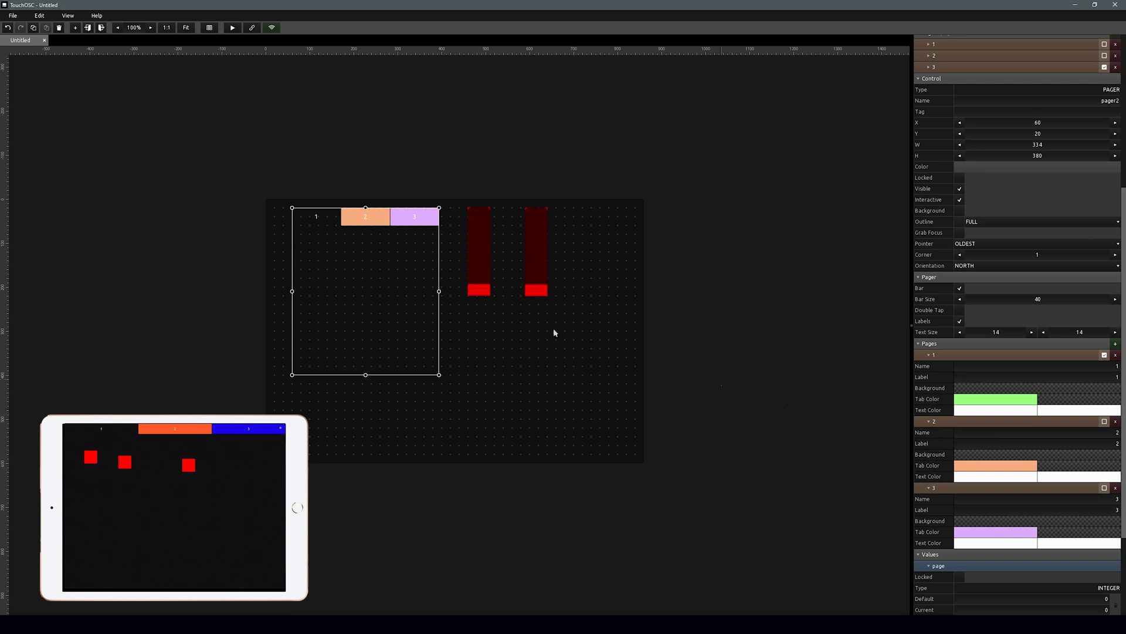
double_click(378, 274)
Add three buttons to pager2's first page.
right_click(432, 297)
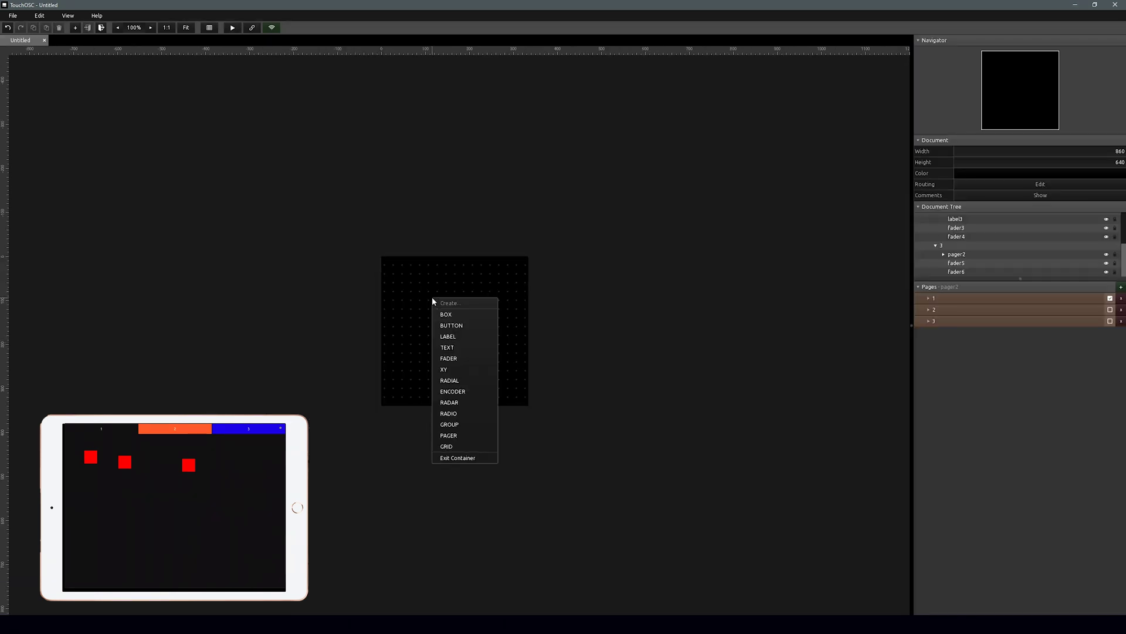
click(455, 324)
right_click(473, 301)
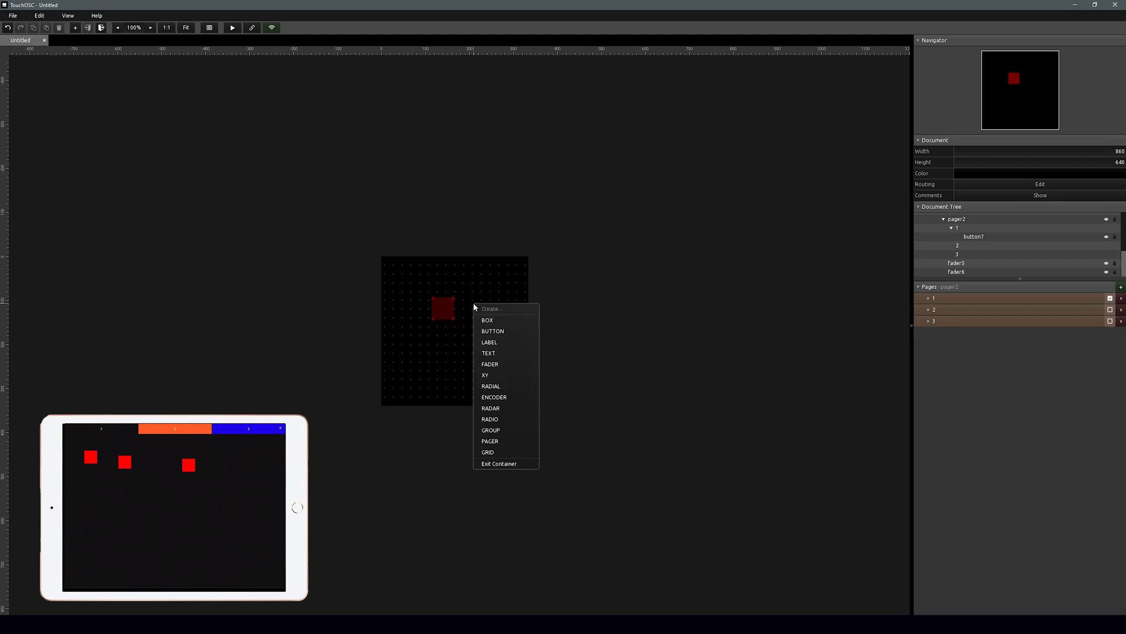
click(492, 331)
right_click(433, 338)
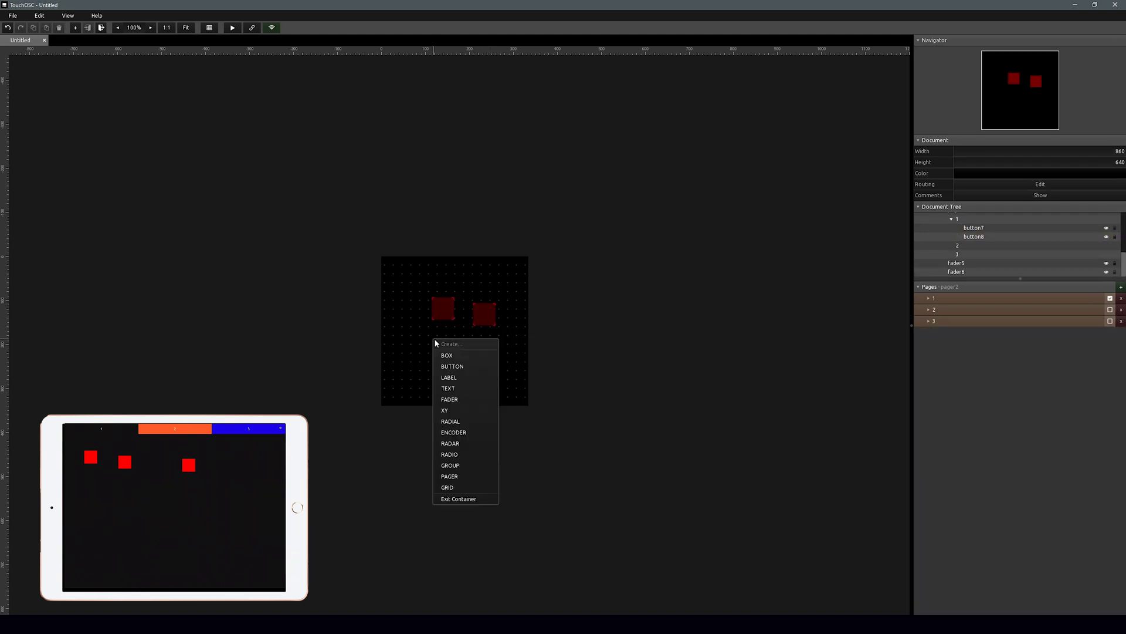
click(452, 365)
Set all three buttons to Toggle Press and colour them green.
key(ctrl+a)
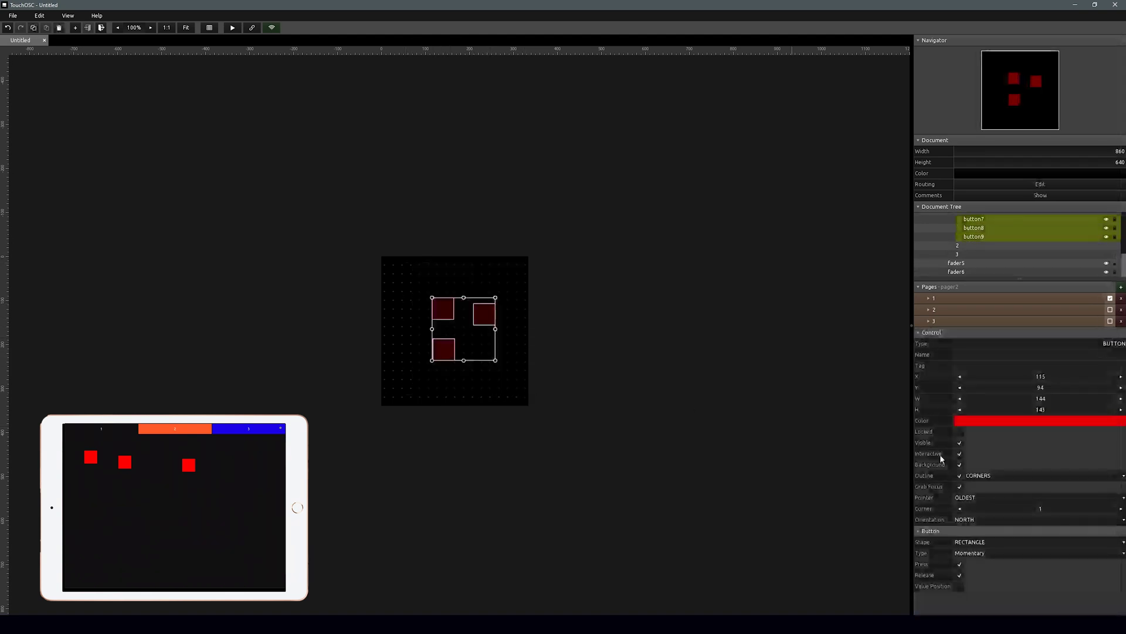
click(1025, 552)
click(1016, 586)
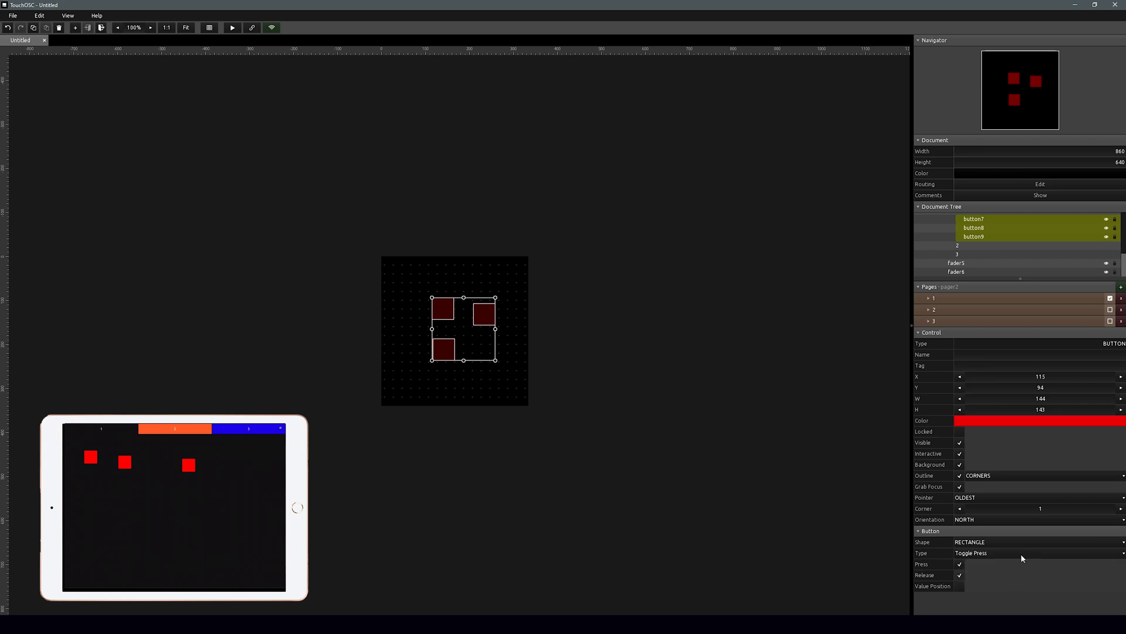
click(1016, 425)
click(986, 449)
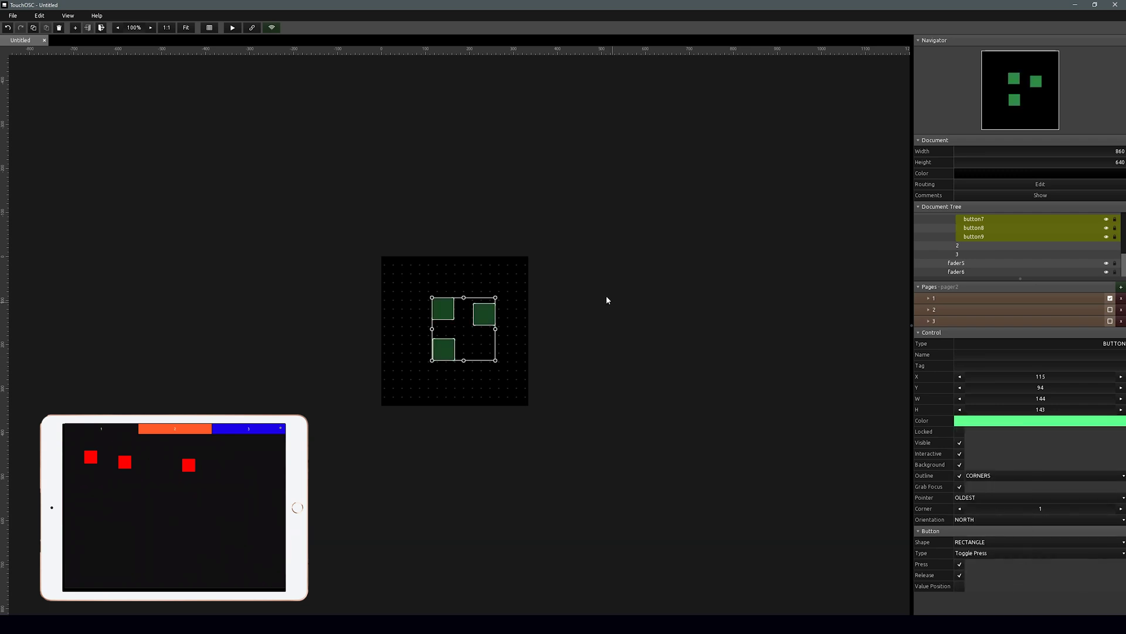
Add two buttons to pager2's second page, then deselect pager2.
scroll(973, 259, up, 1)
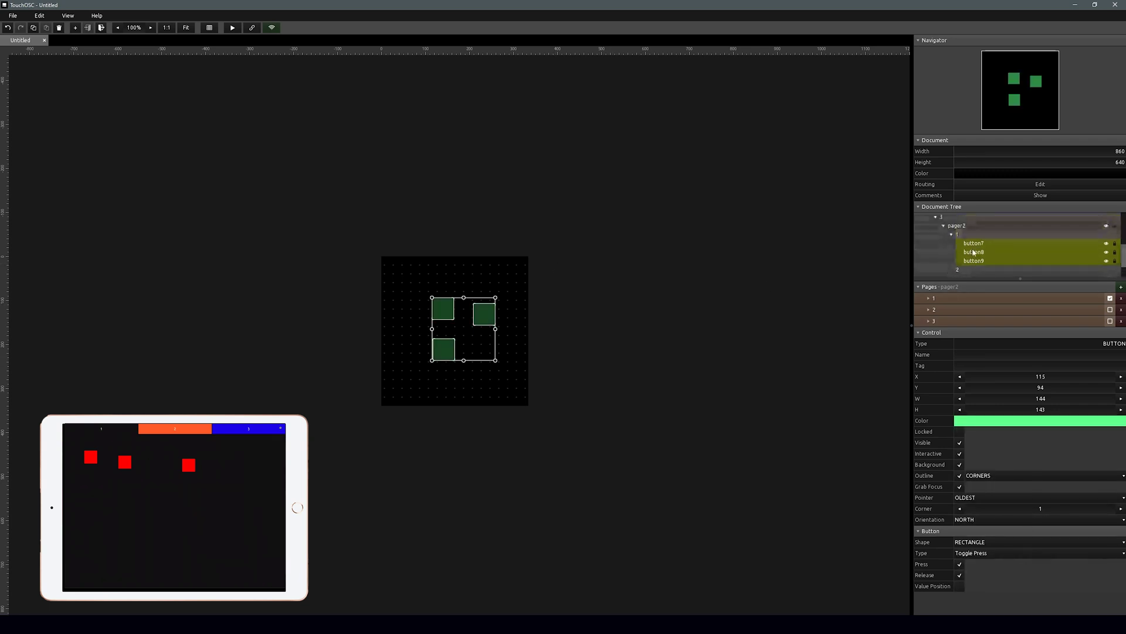
click(966, 227)
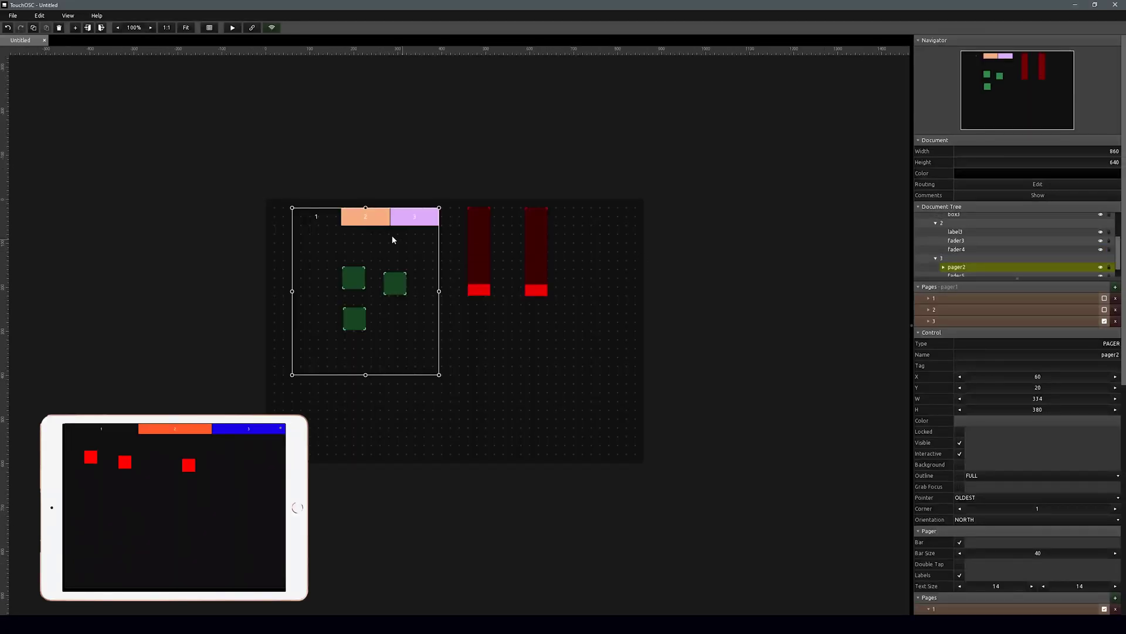
click(365, 221)
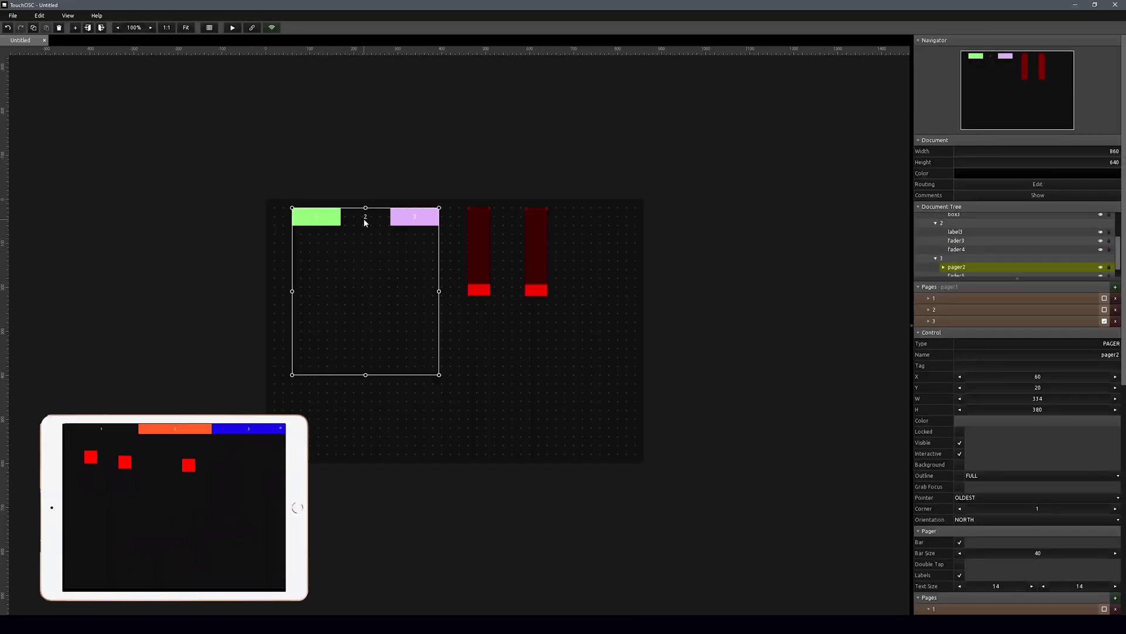
double_click(378, 252)
right_click(464, 303)
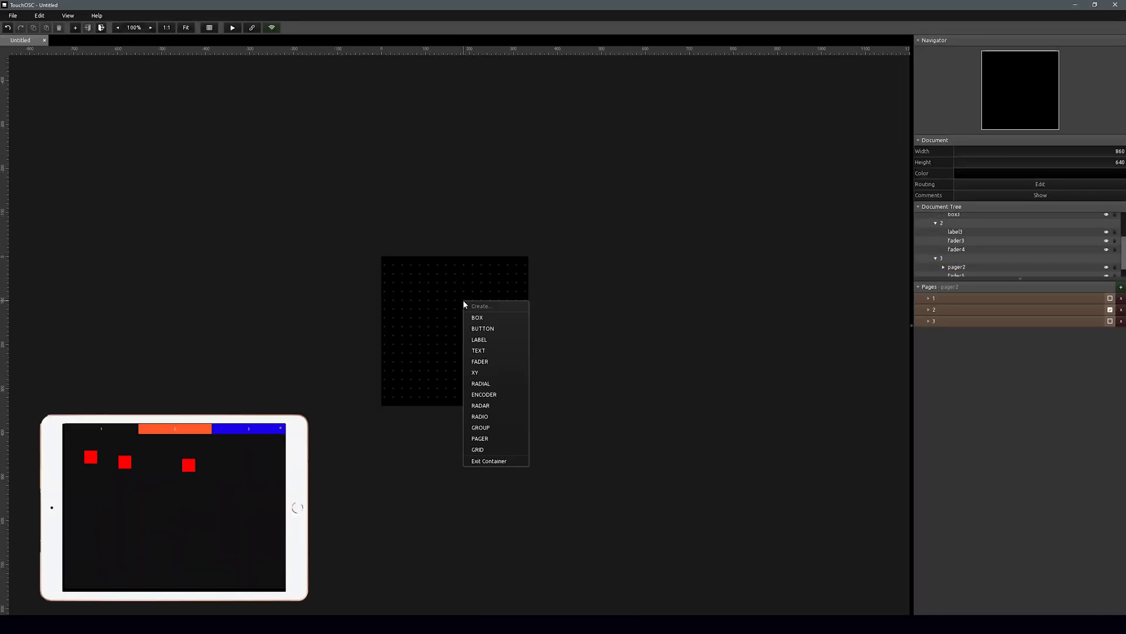
click(494, 329)
right_click(411, 336)
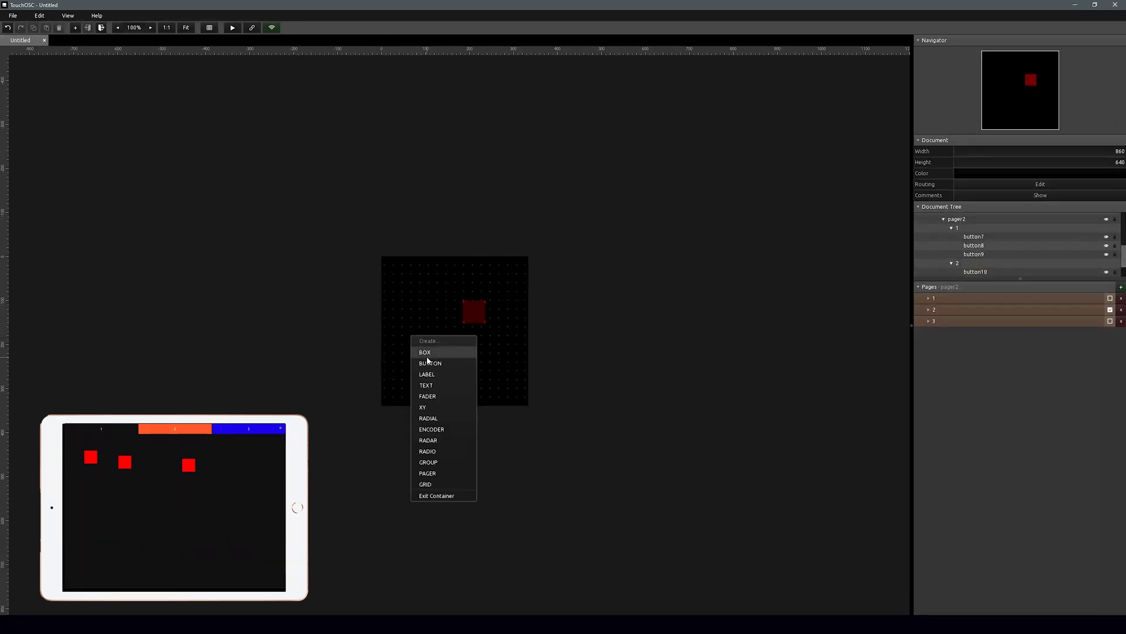
click(428, 362)
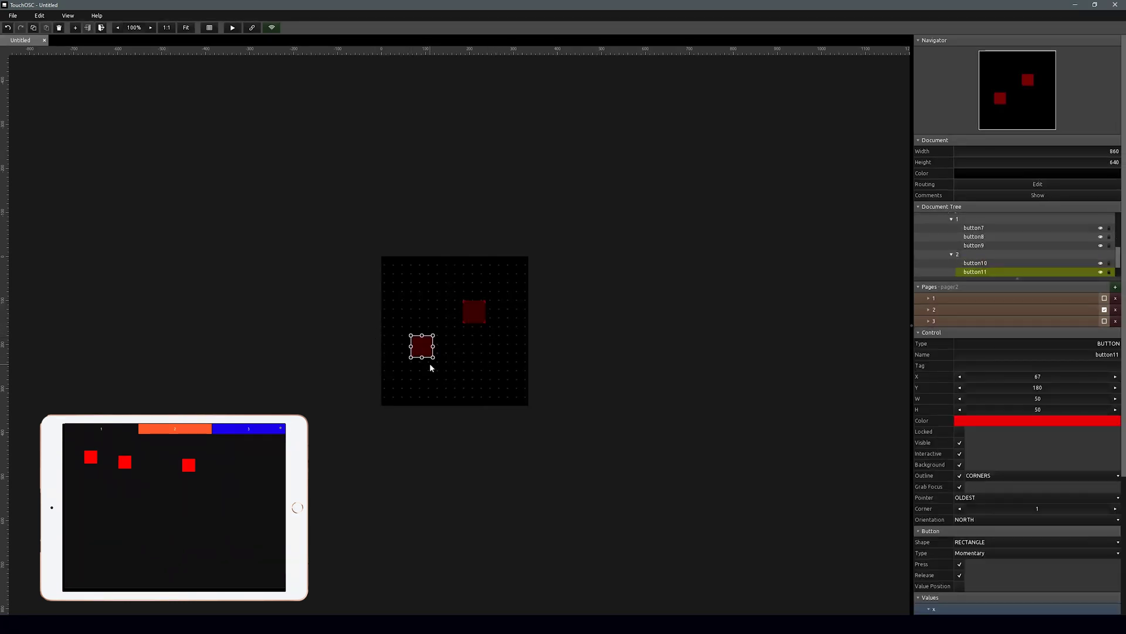
scroll(988, 221, up, 1)
click(986, 220)
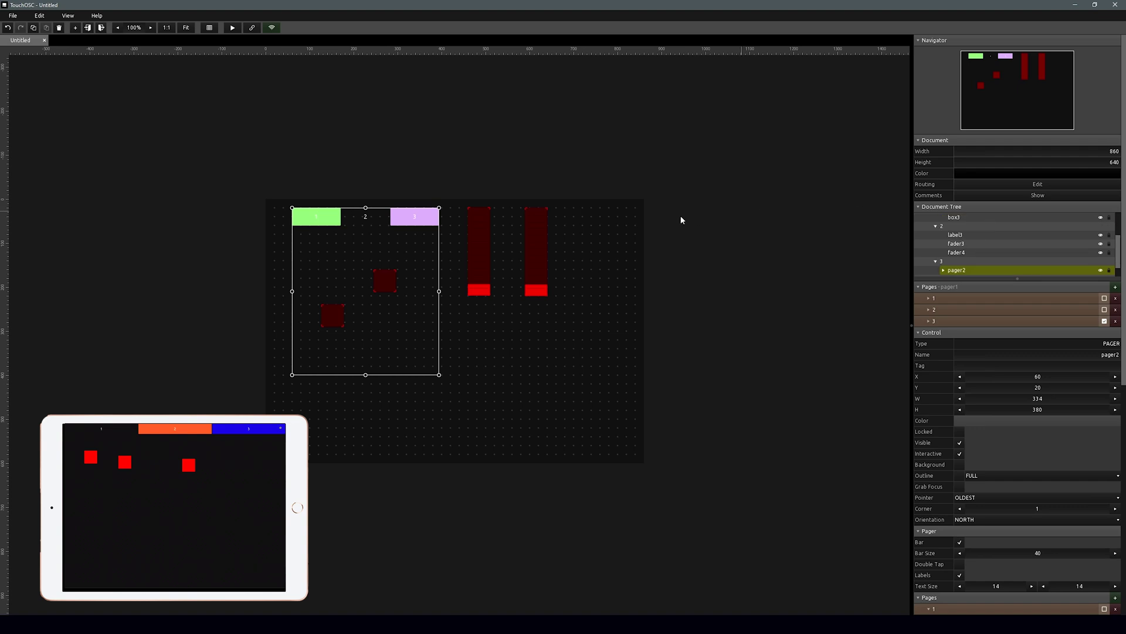
click(568, 326)
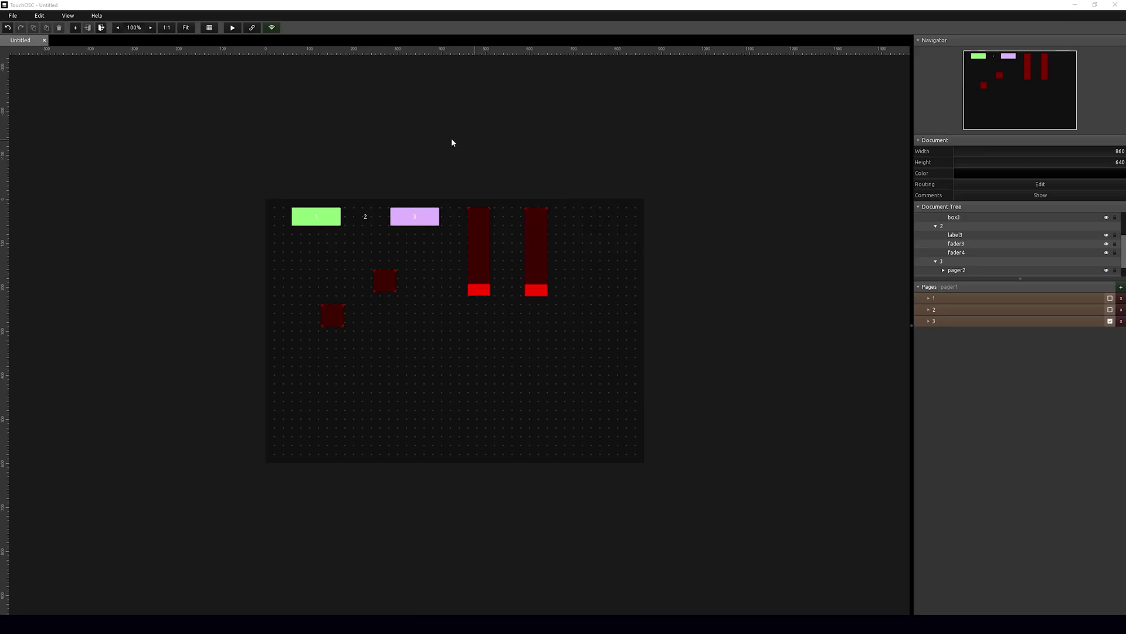
click(546, 257)
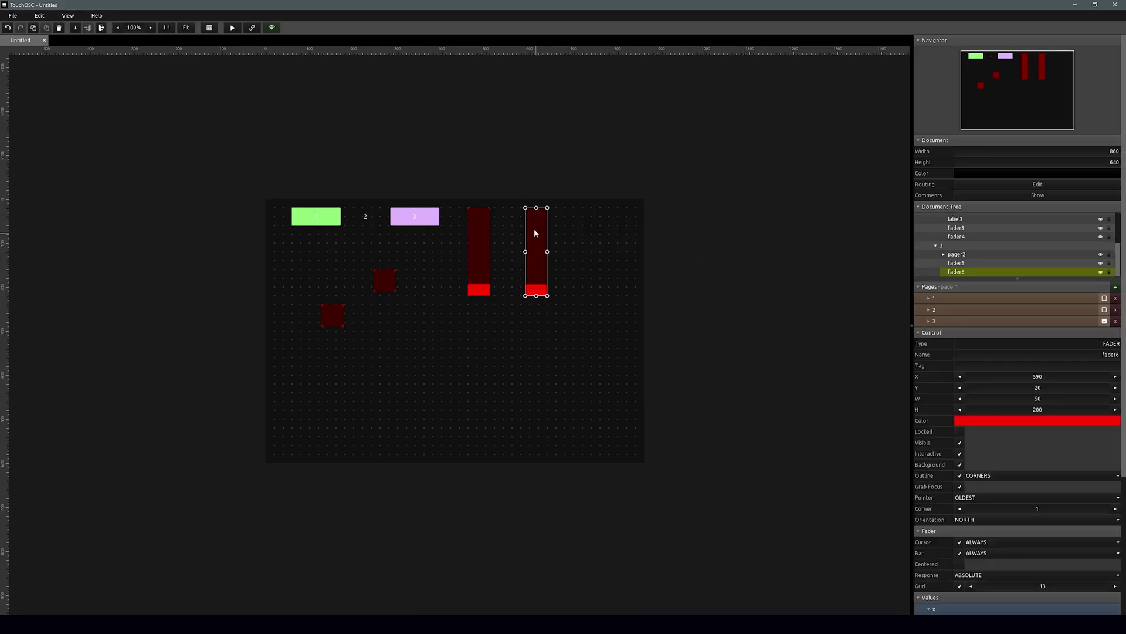
Reselect fader6 on pager1's third page and expand its OSC message settings.
scroll(1012, 244, up, 8)
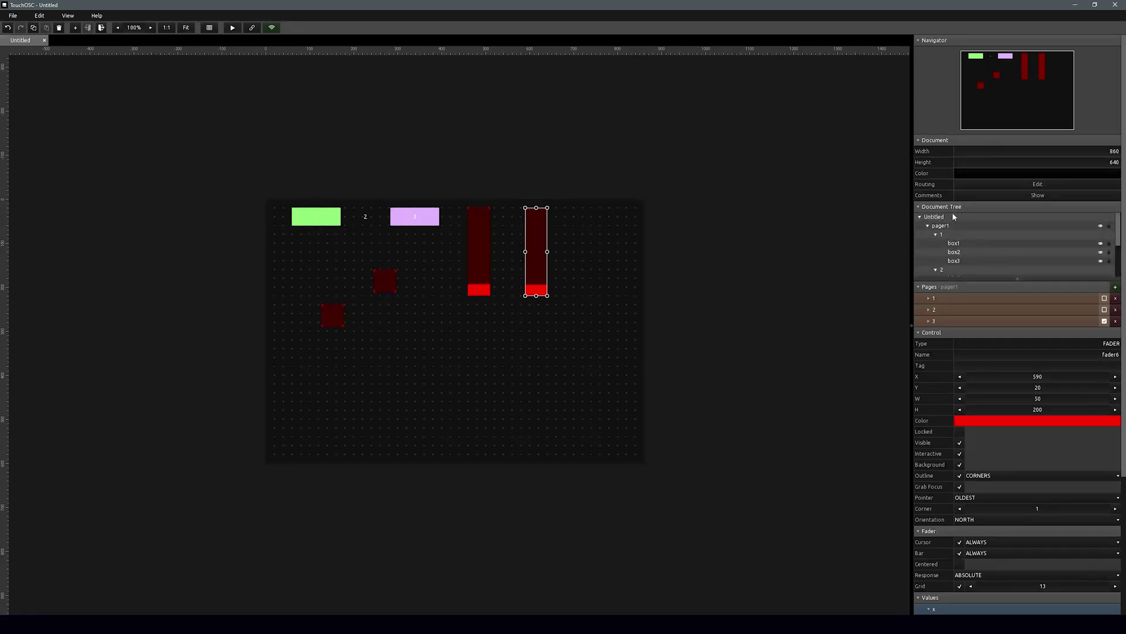
double_click(952, 214)
click(556, 202)
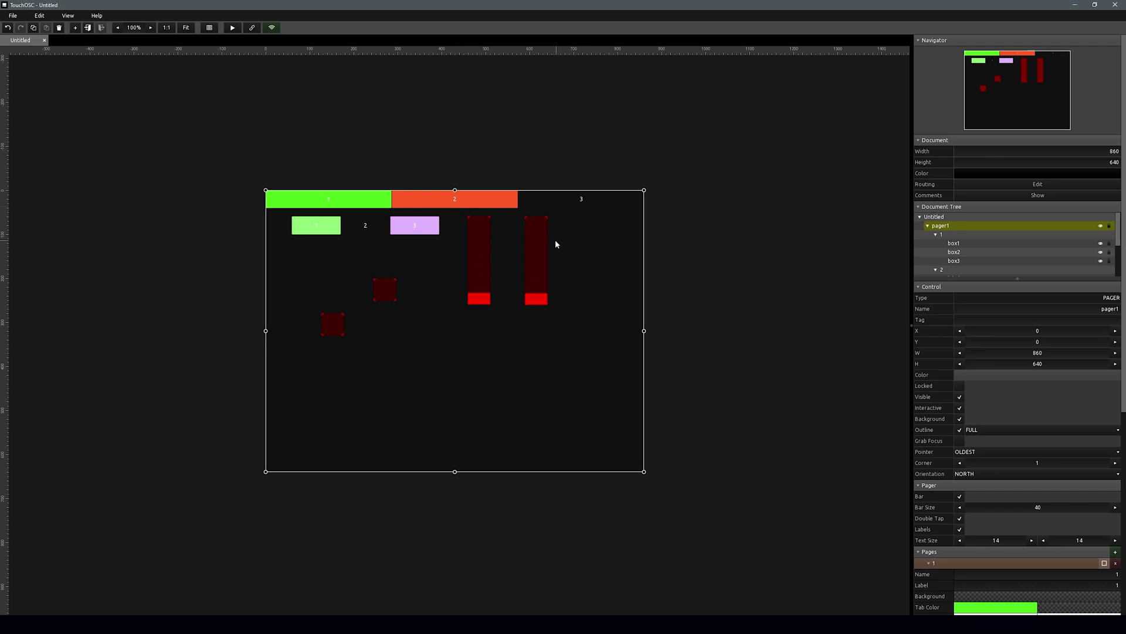
click(553, 256)
click(534, 241)
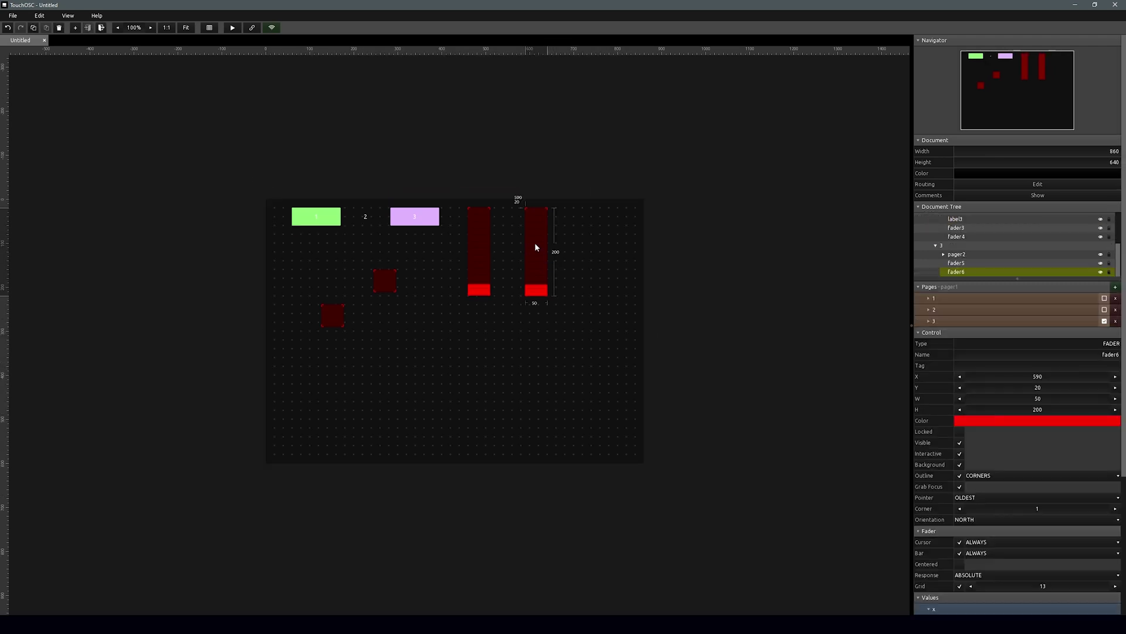
scroll(1055, 491, down, 3)
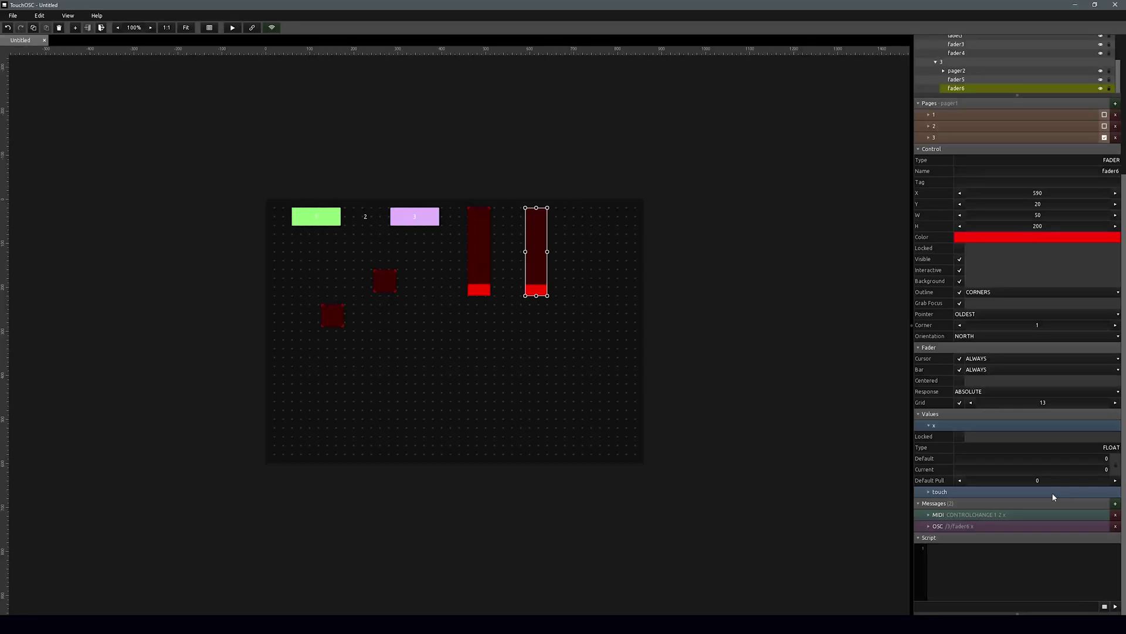
click(960, 525)
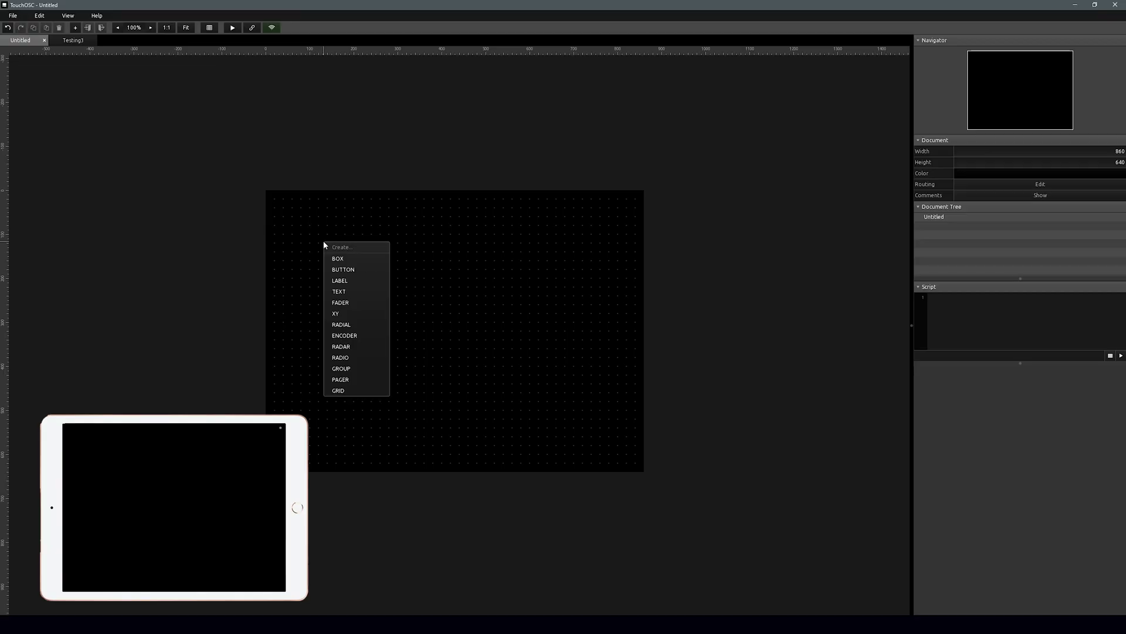
Add a label and a button, sizing the button to 110×100.
click(355, 281)
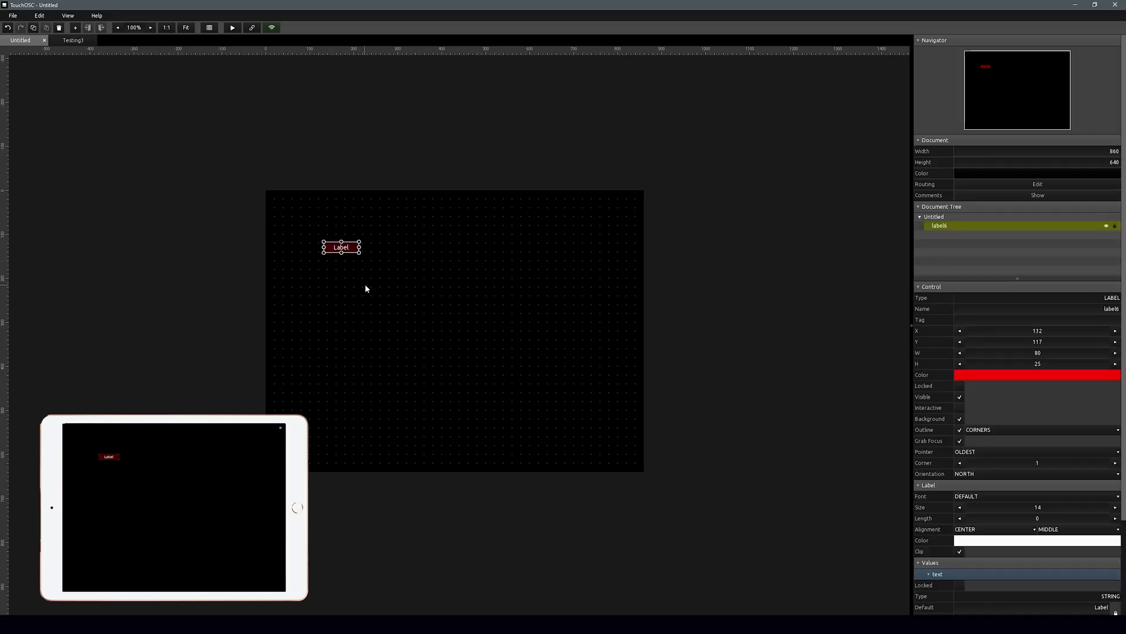
right_click(387, 254)
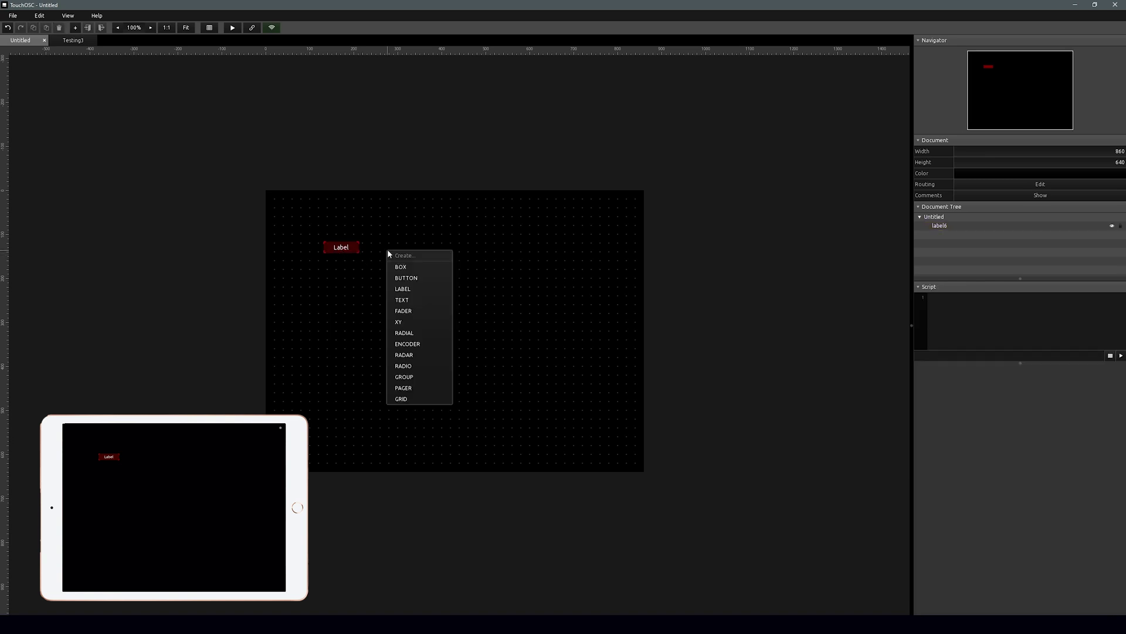
click(409, 272)
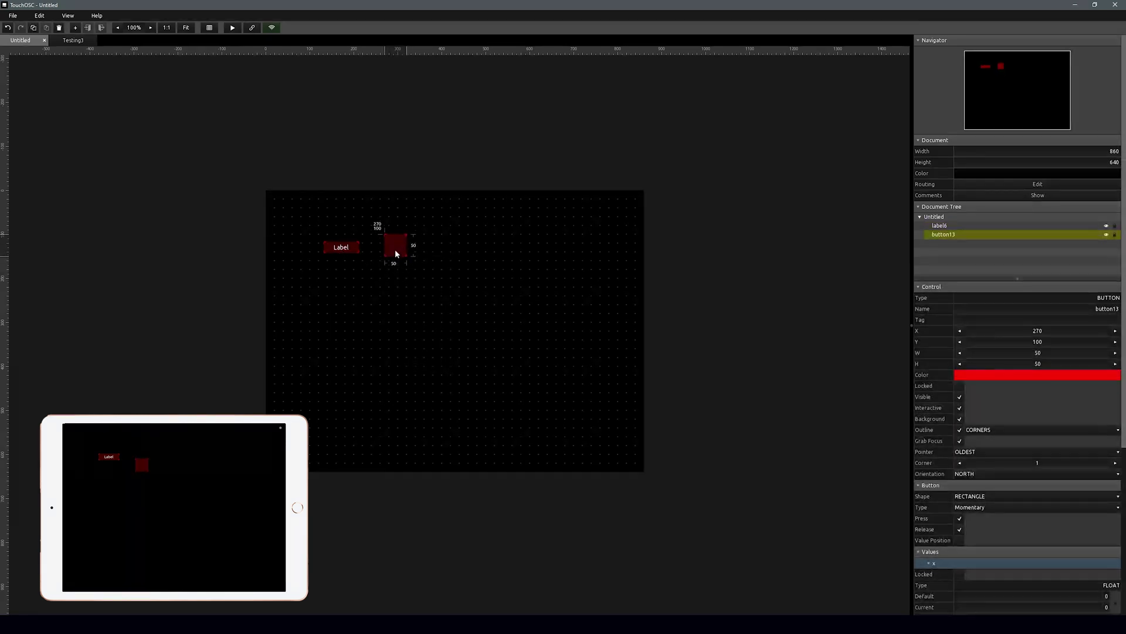
drag(397, 250, 432, 278)
Colour both the label and the button teal.
drag(277, 304, 463, 211)
click(1064, 380)
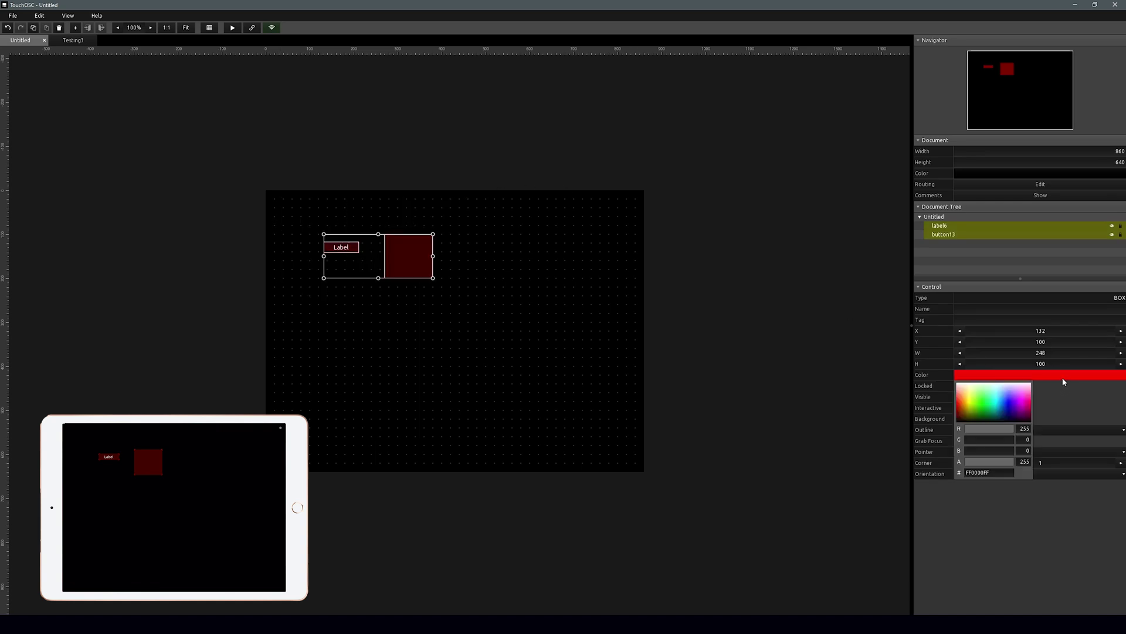
click(994, 398)
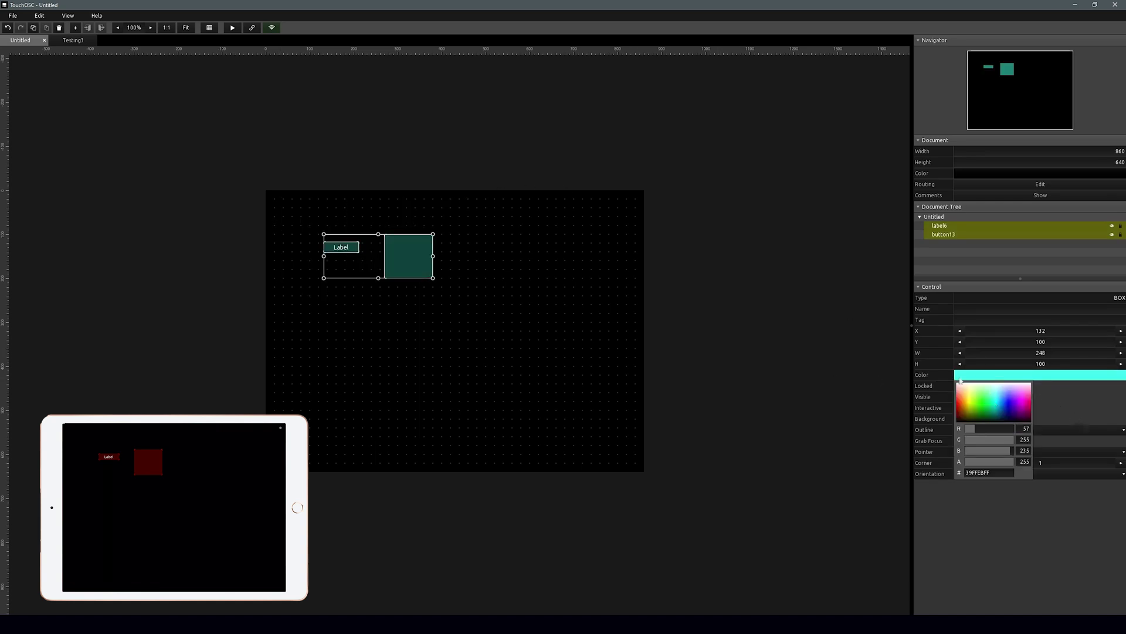
click(498, 252)
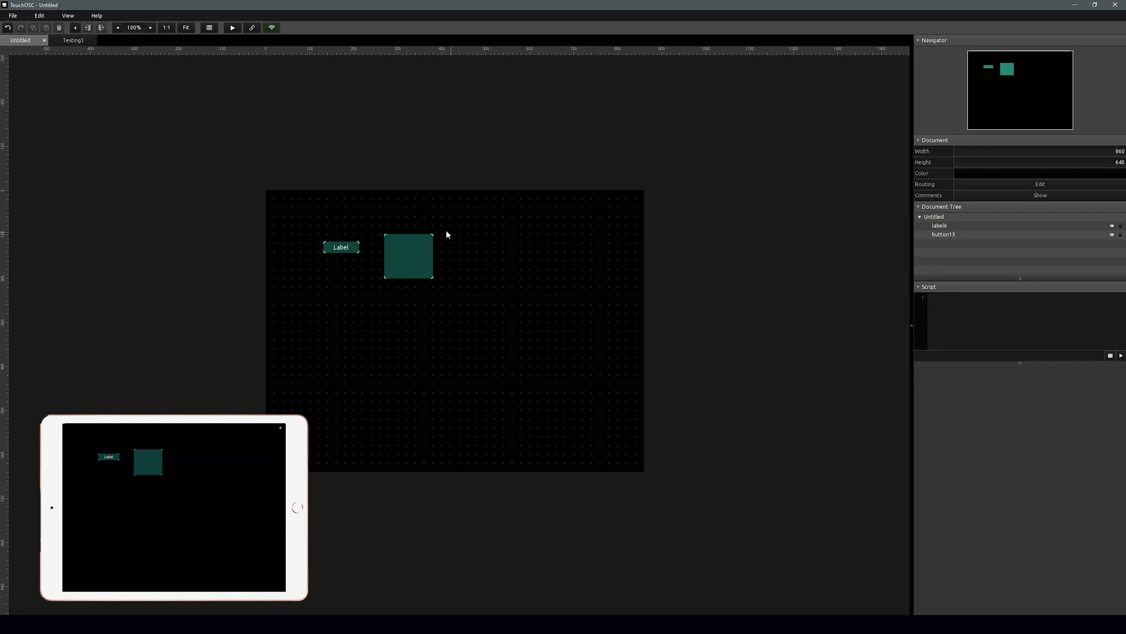
Set the teal button's type to Toggle Press.
click(409, 262)
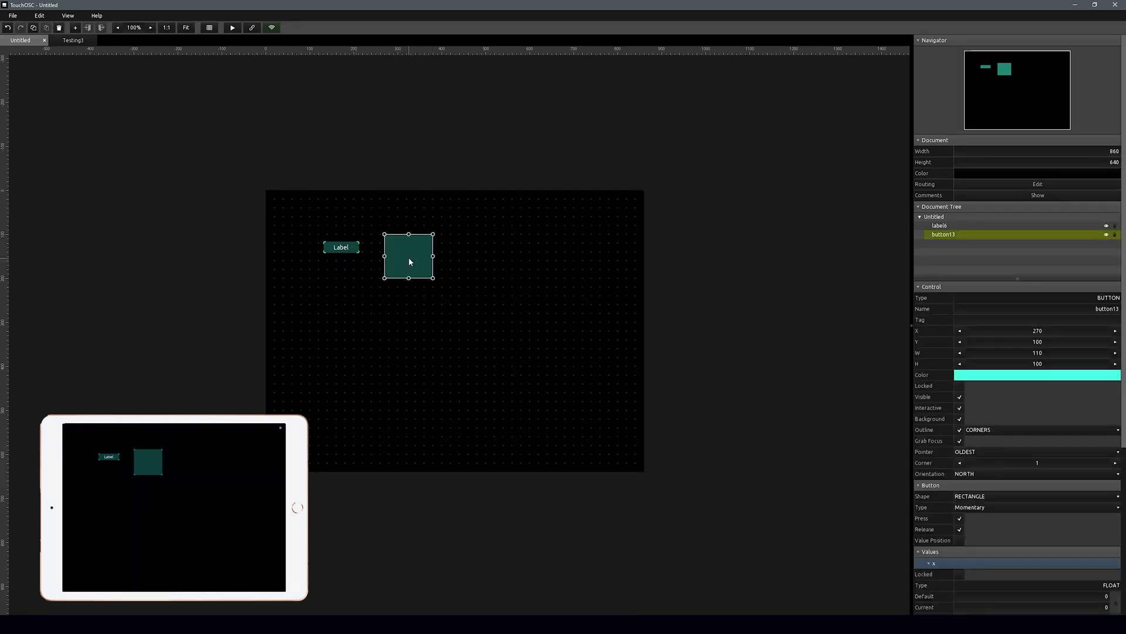
click(1069, 508)
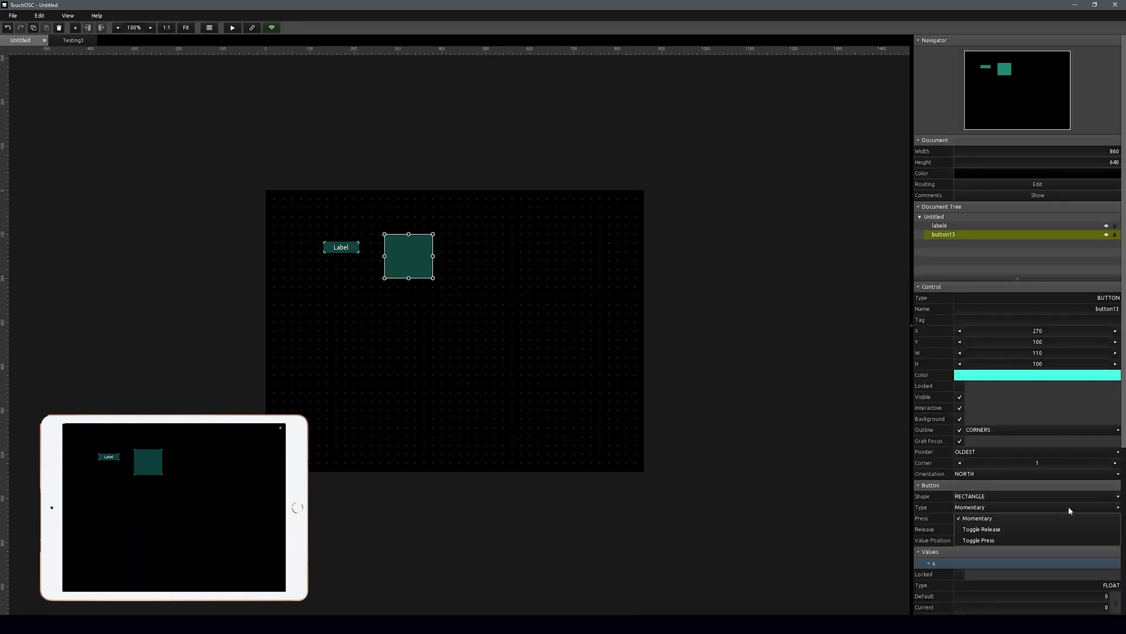
click(1067, 540)
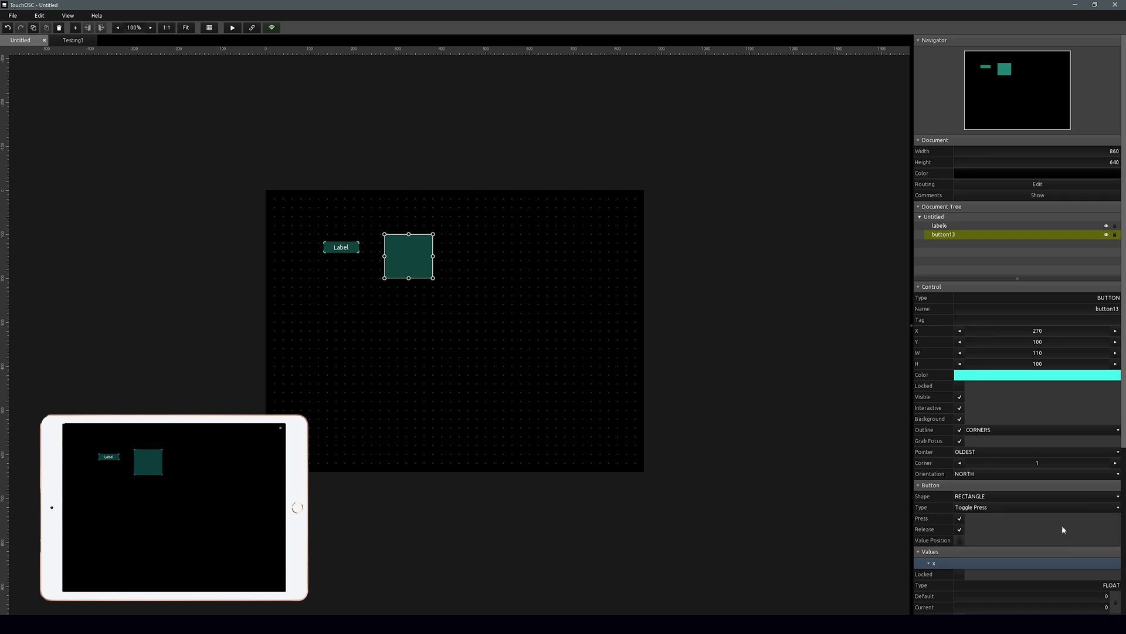
Delete the teal button's MIDI and OSC messages.
scroll(1061, 525, down, 5)
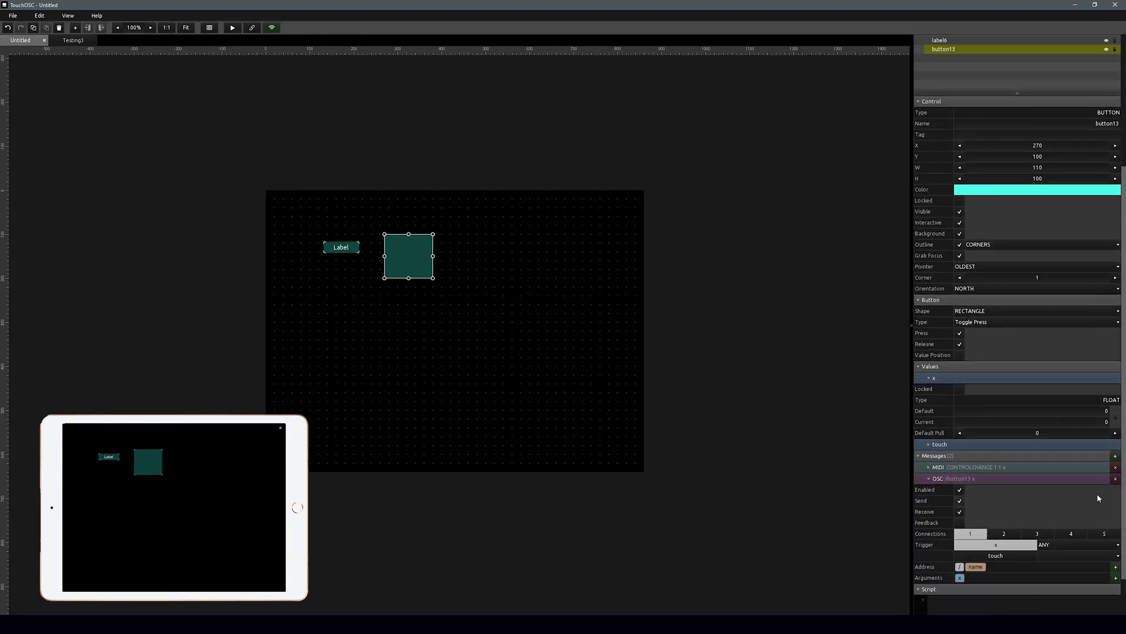
click(1116, 468)
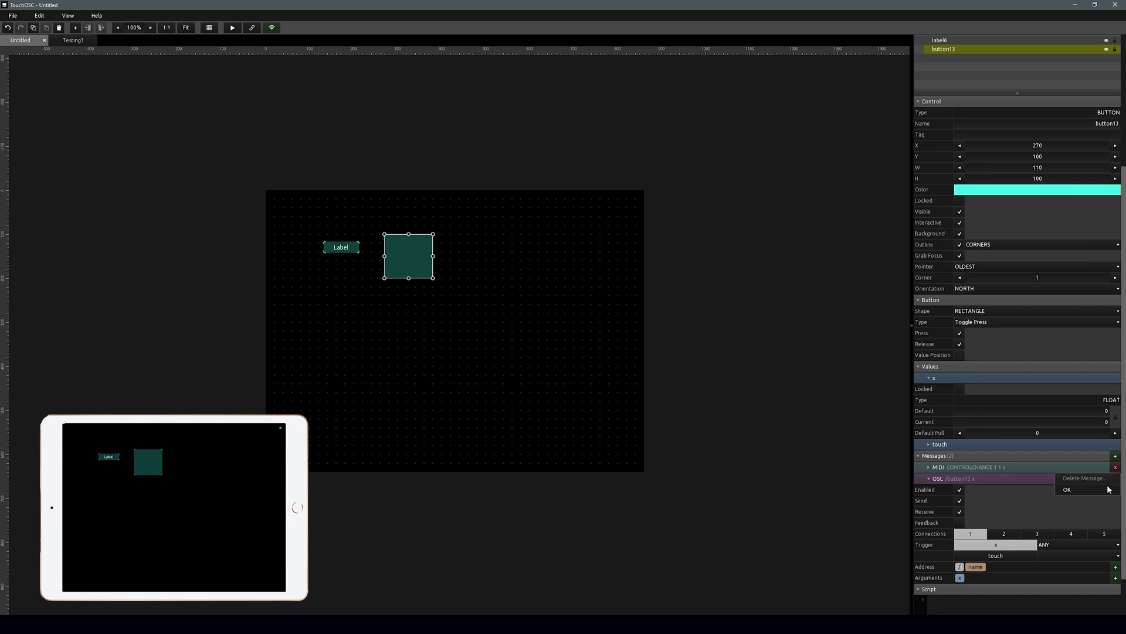
click(1109, 488)
click(1114, 468)
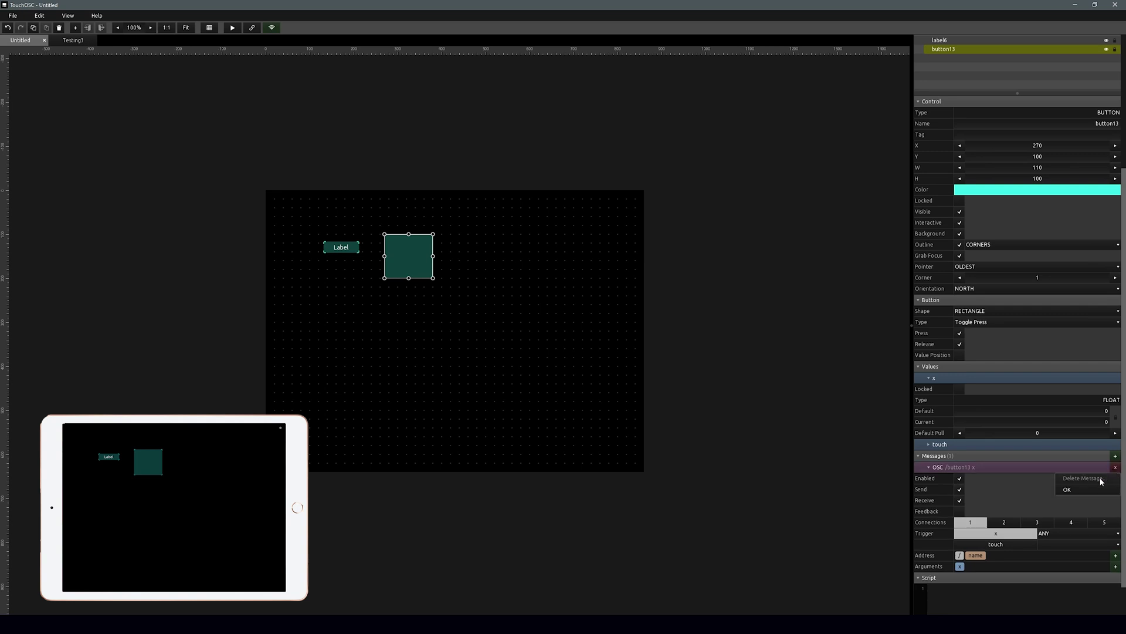
click(1096, 496)
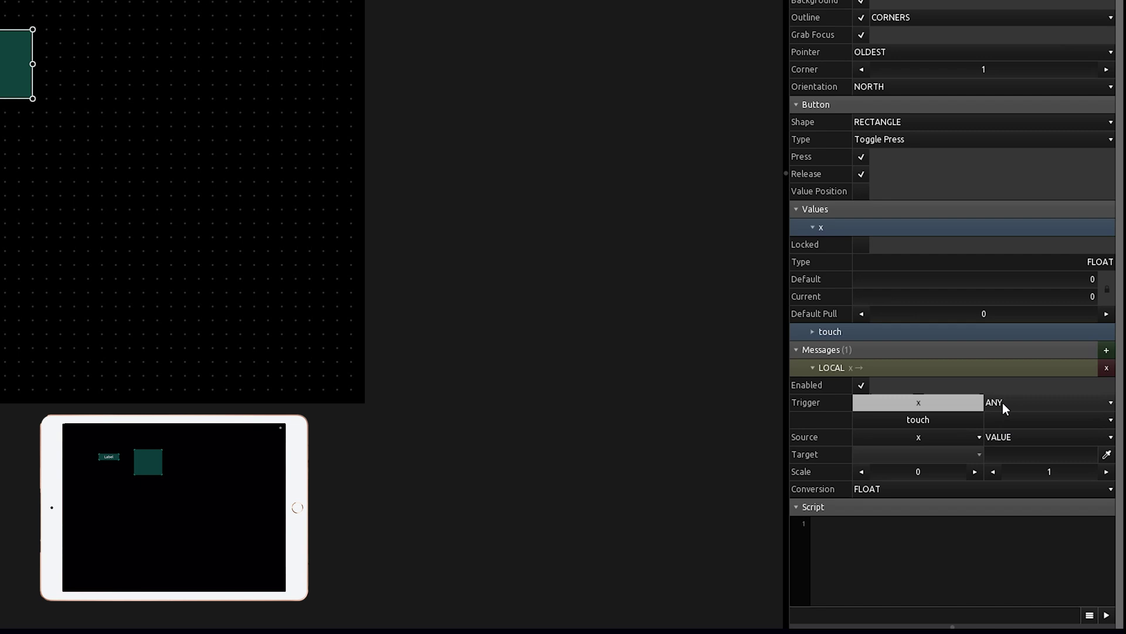
Set the local message's Trigger to FALL and its Source to the constant 'Off'.
click(1022, 397)
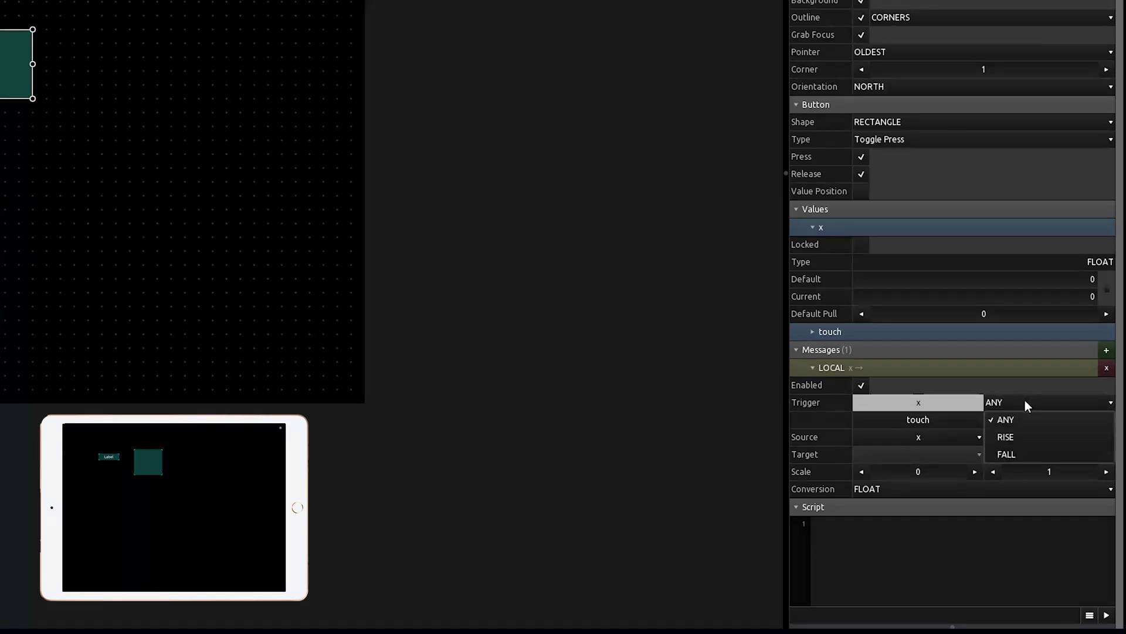
click(1030, 453)
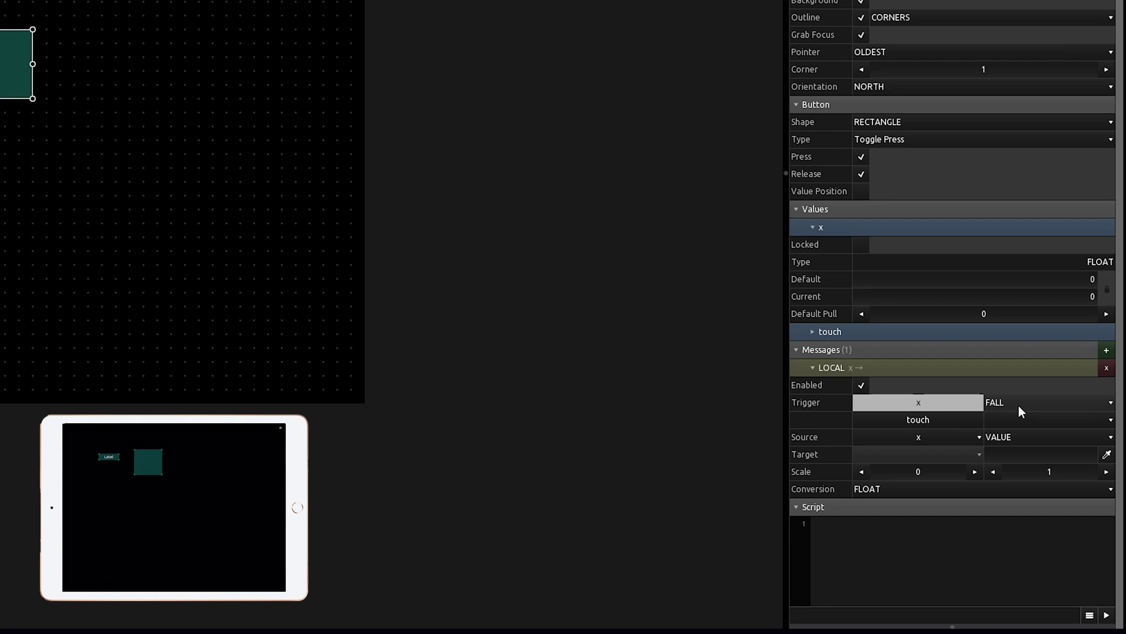
click(1006, 441)
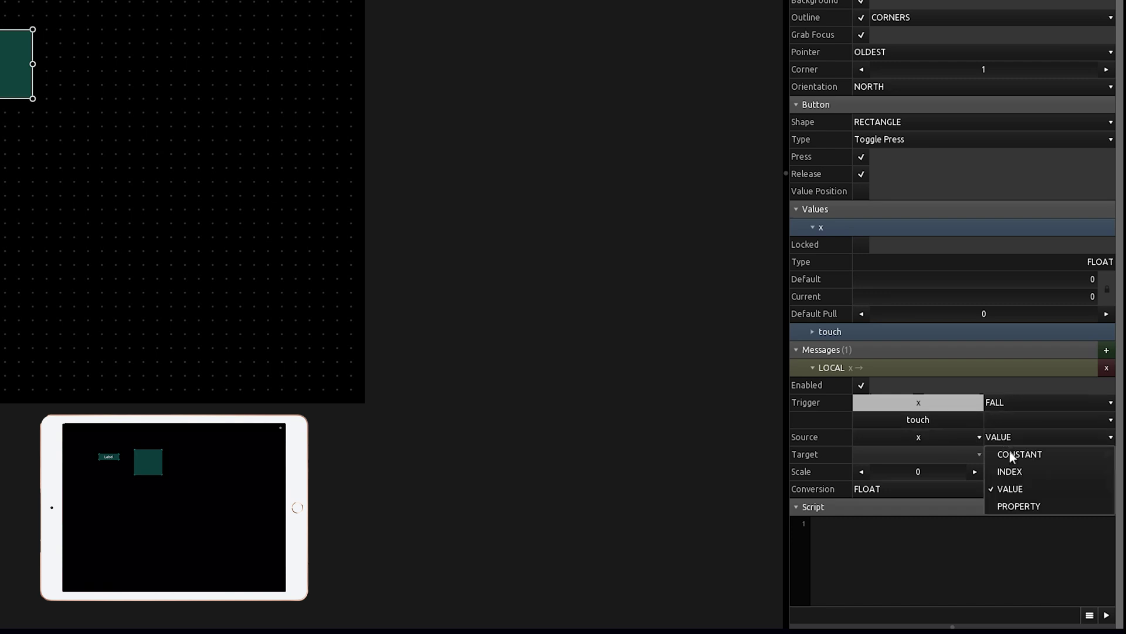
click(1009, 452)
click(968, 438)
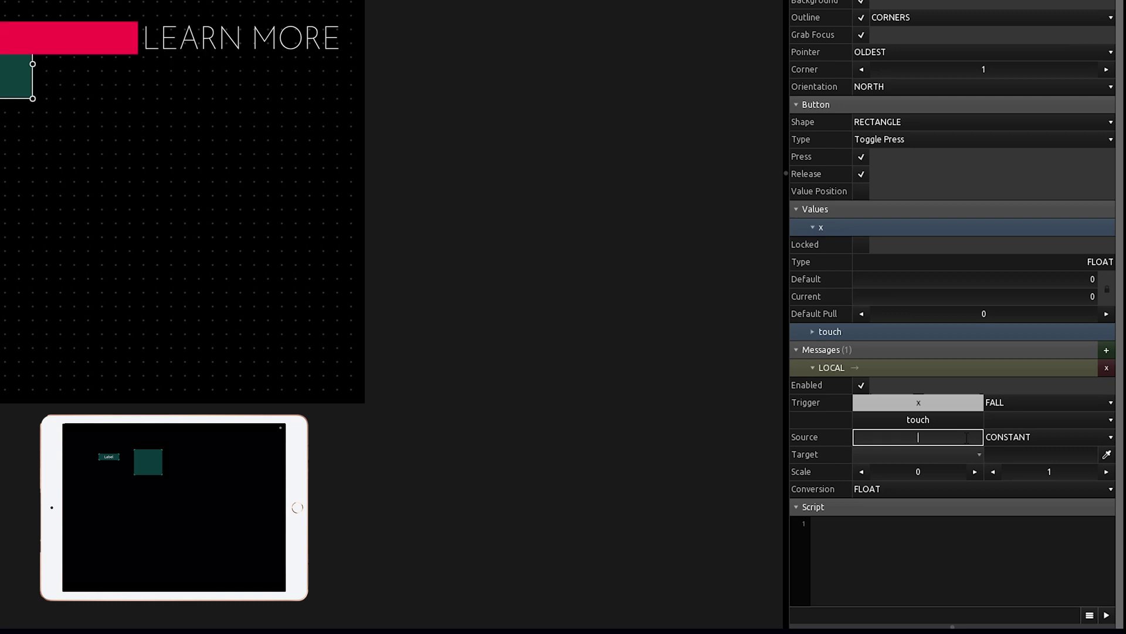
text(Off)
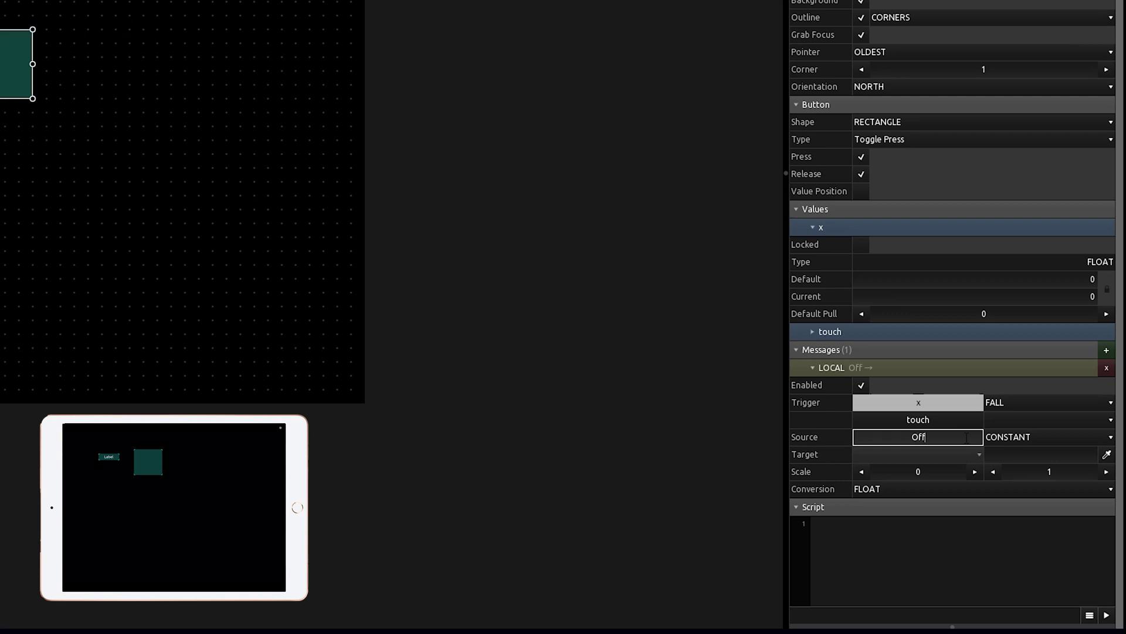
Target the local message at label6's text.
click(1107, 455)
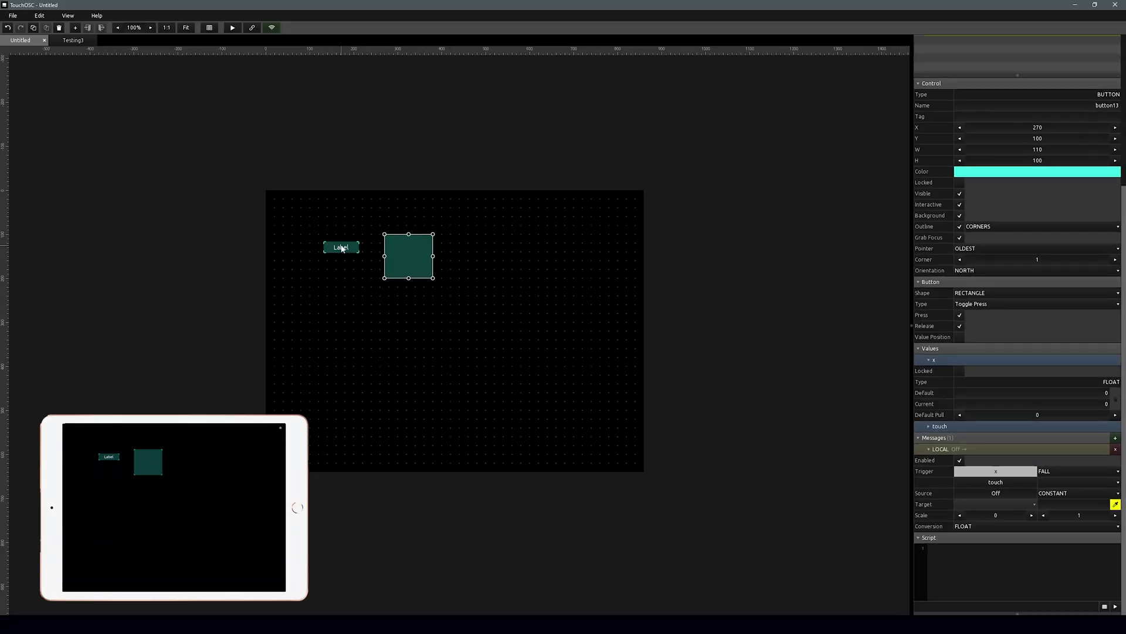
click(342, 249)
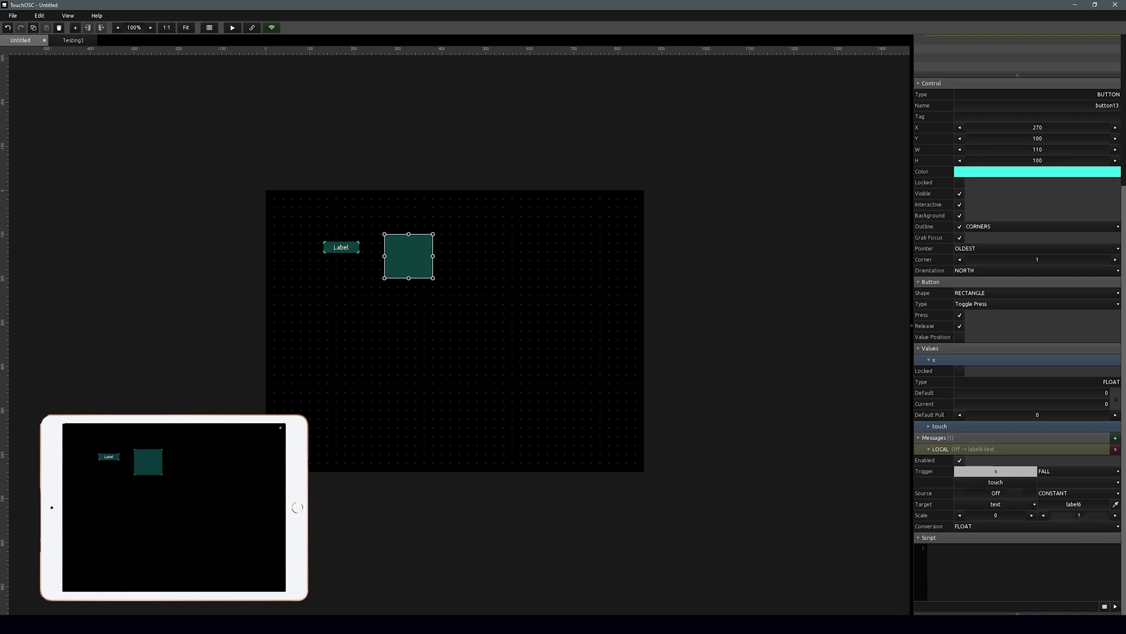
drag(259, 288, 337, 210)
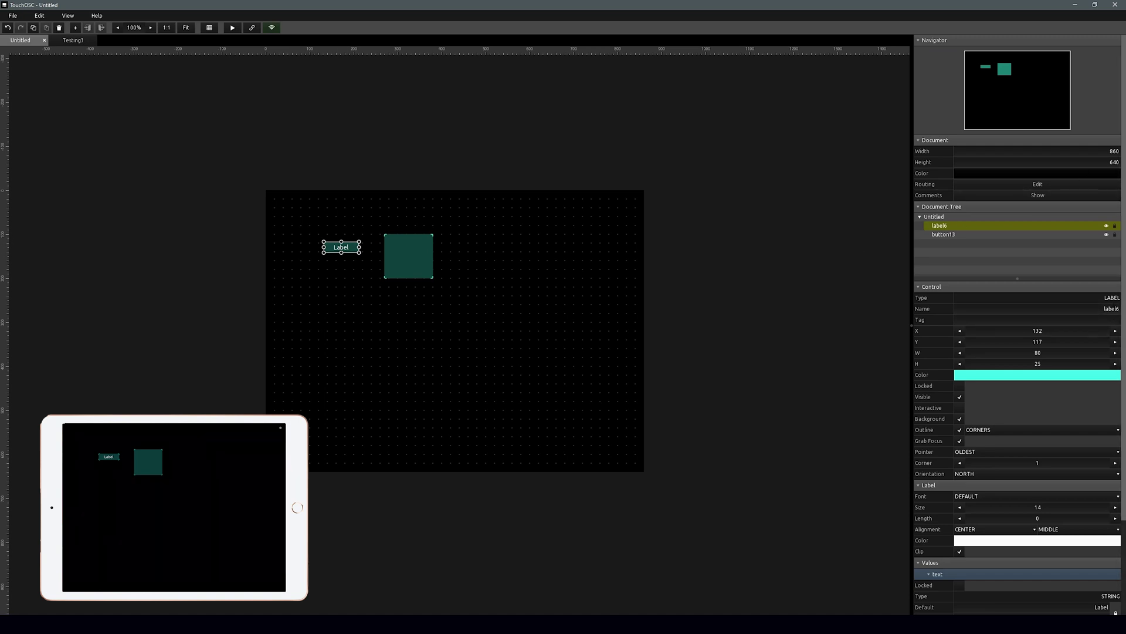
Set the teal button's Off LOCAL message conversion to STRING.
click(394, 255)
scroll(967, 514, down, 3)
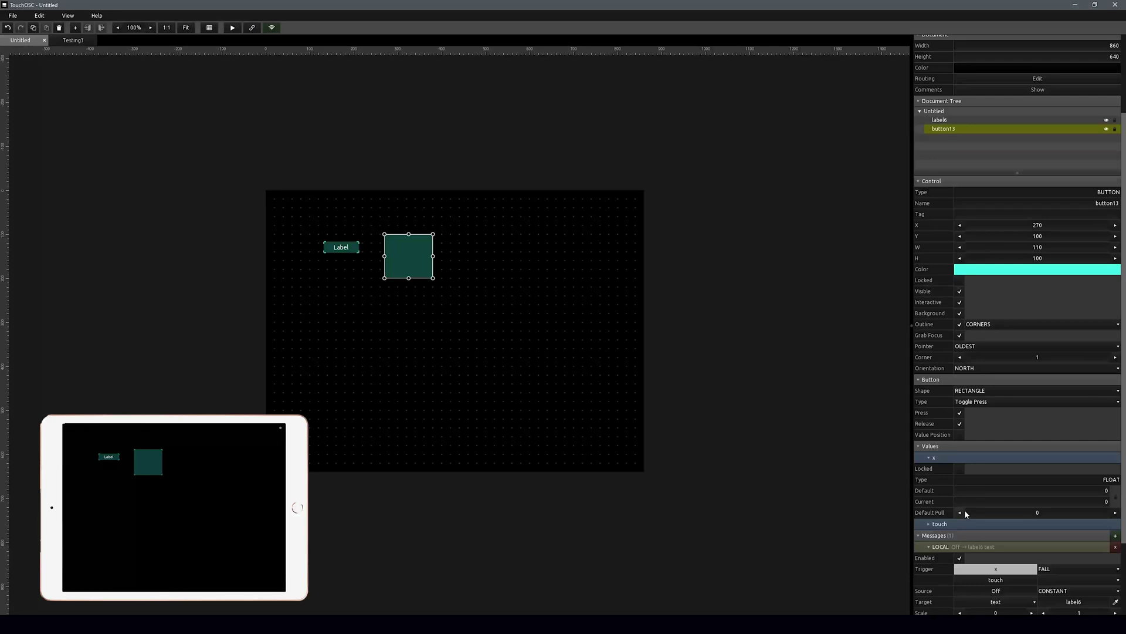
scroll(966, 514, down, 3)
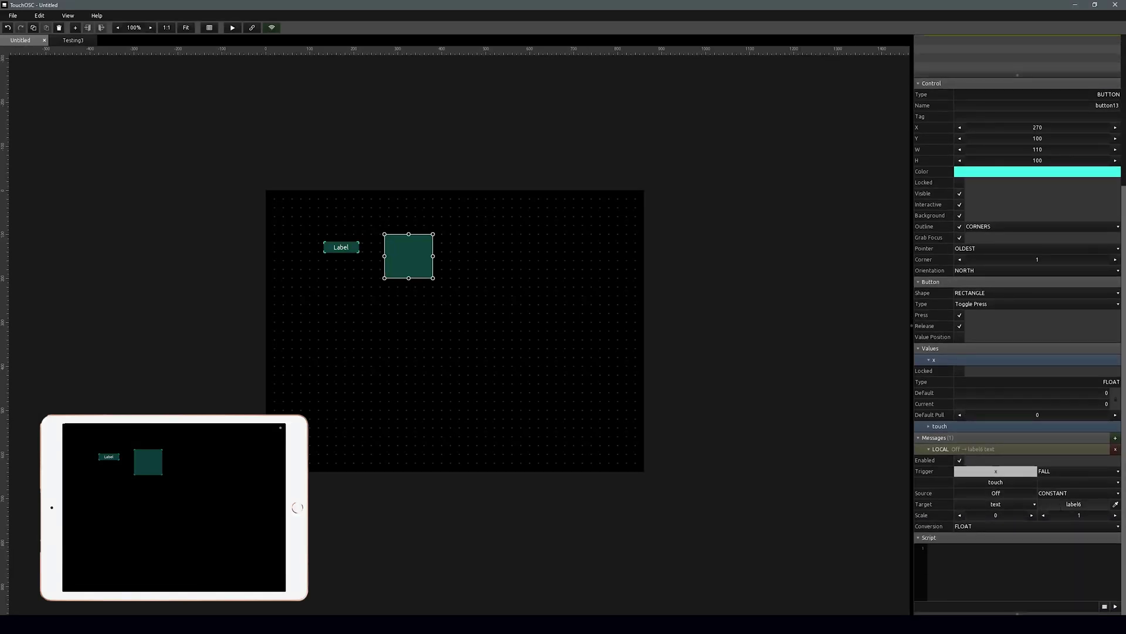
click(1028, 529)
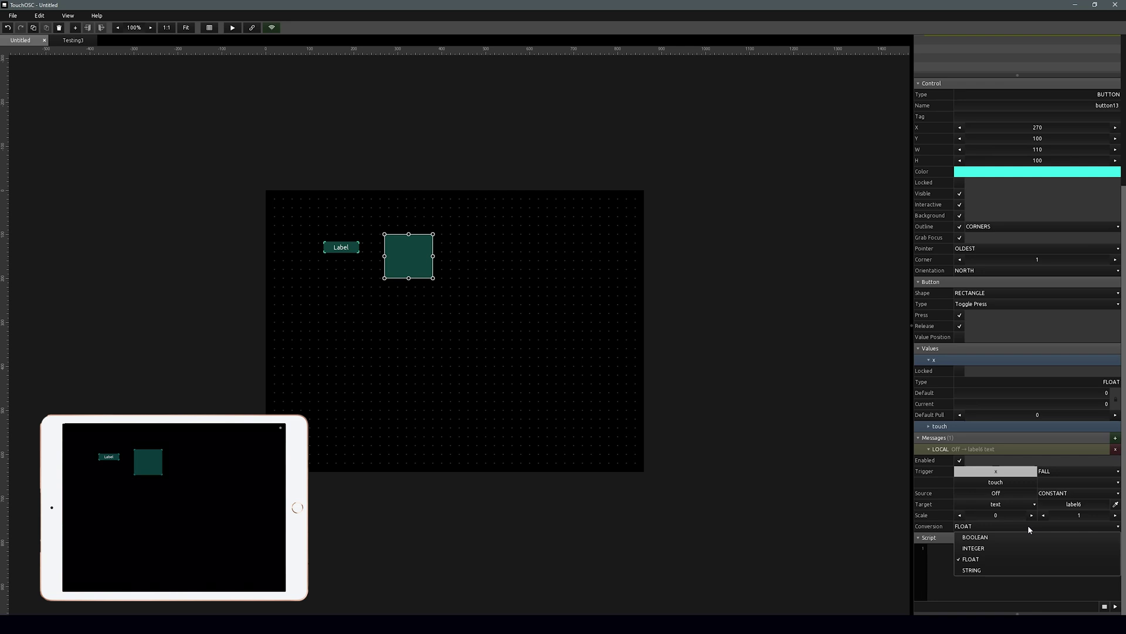
click(1026, 571)
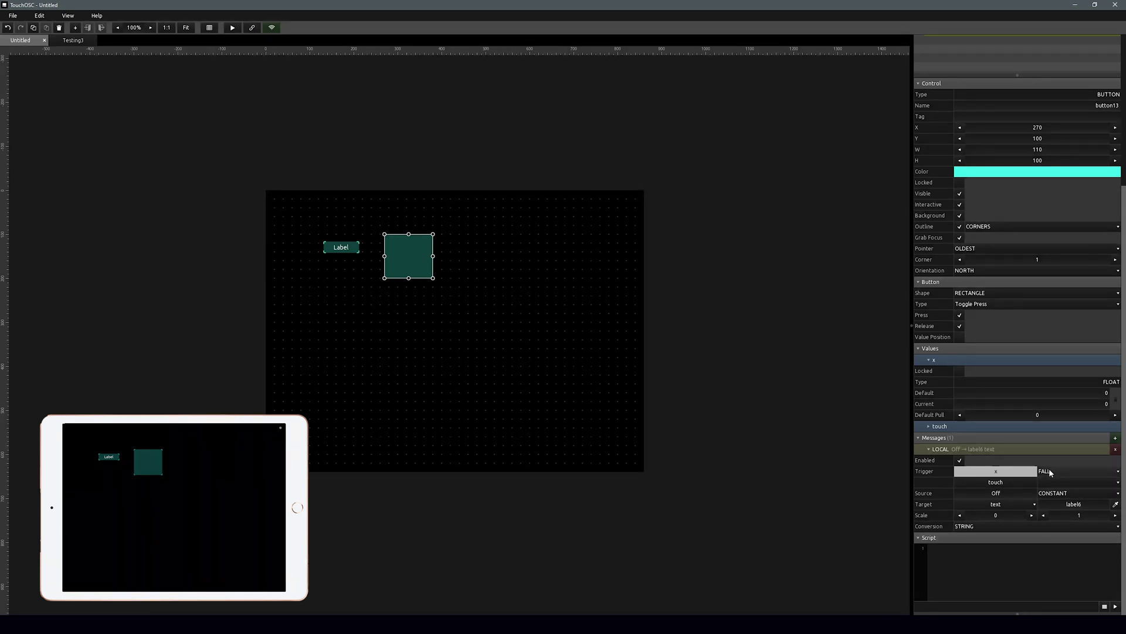
click(1115, 439)
Add a second LOCAL message triggered on RISE, sending the constant value On.
click(1103, 482)
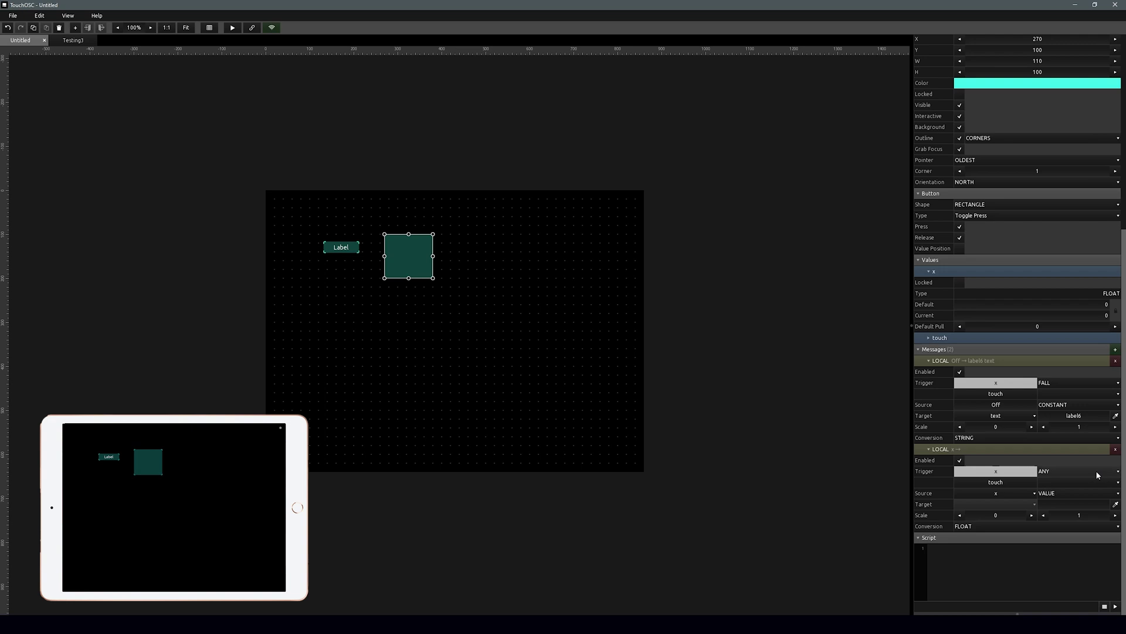
click(1098, 473)
click(1097, 490)
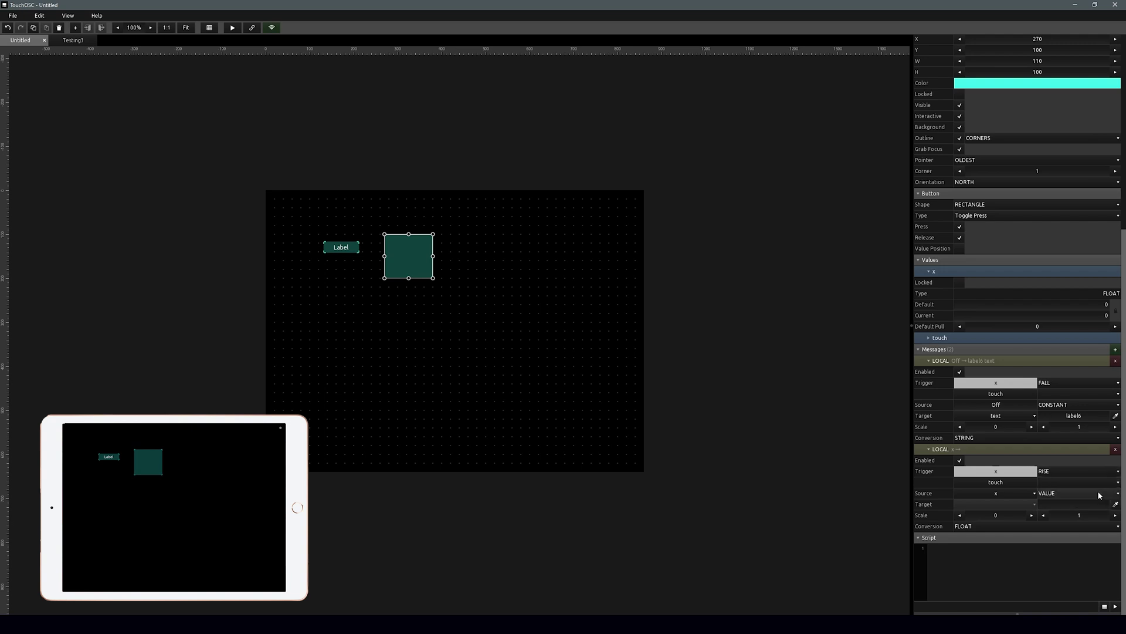
click(1097, 491)
click(1093, 505)
click(996, 493)
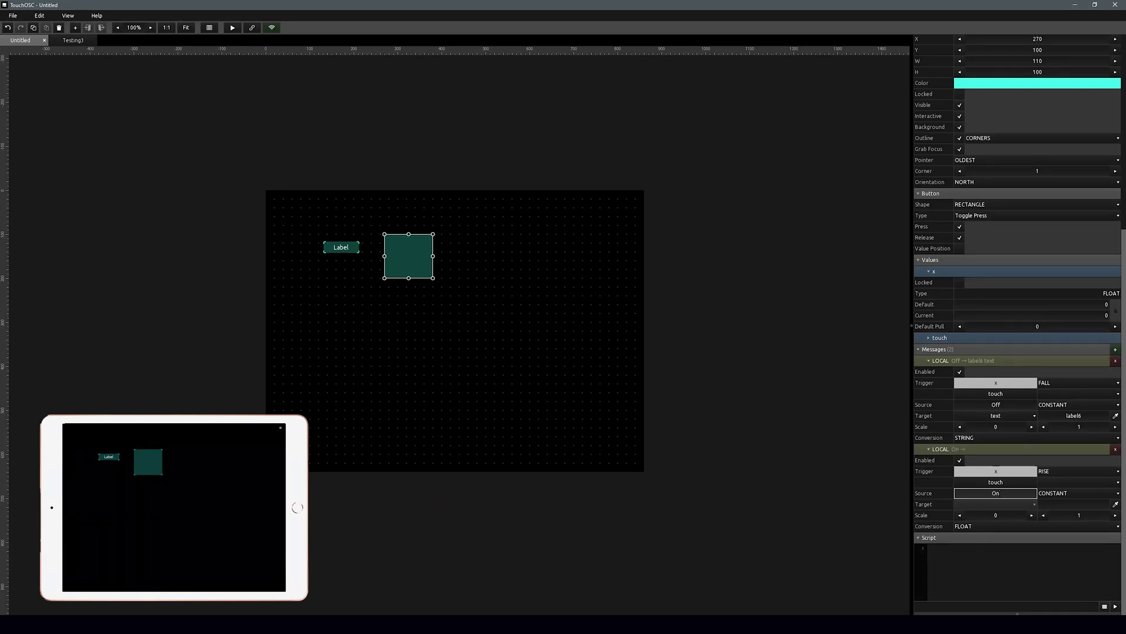
Target label6 with the second message and convert its value to STRING.
click(1115, 504)
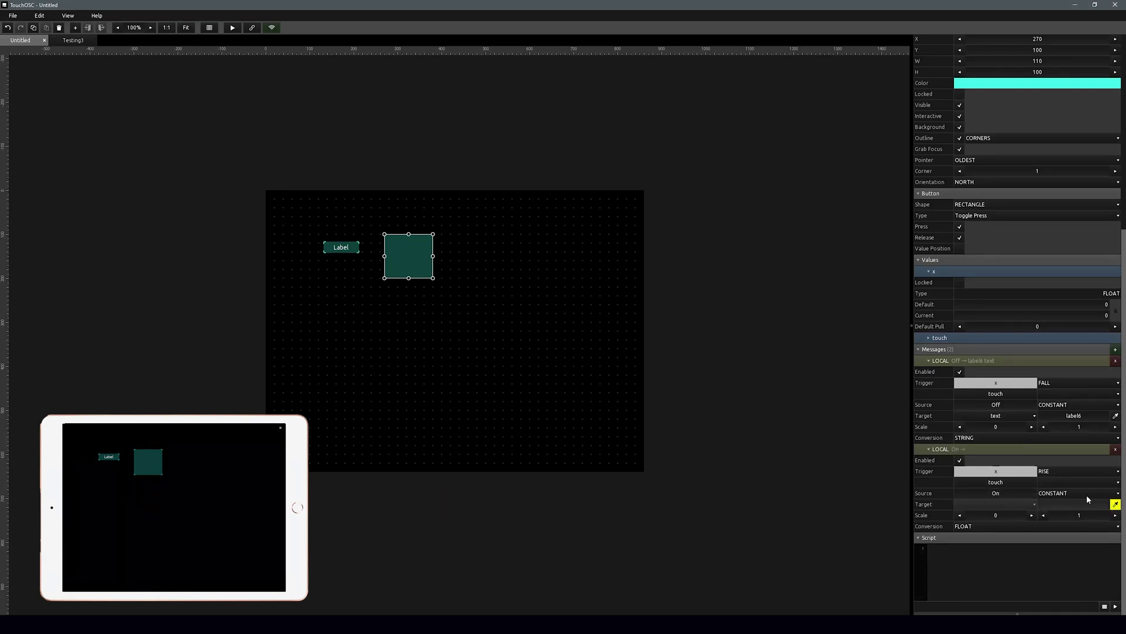
click(332, 249)
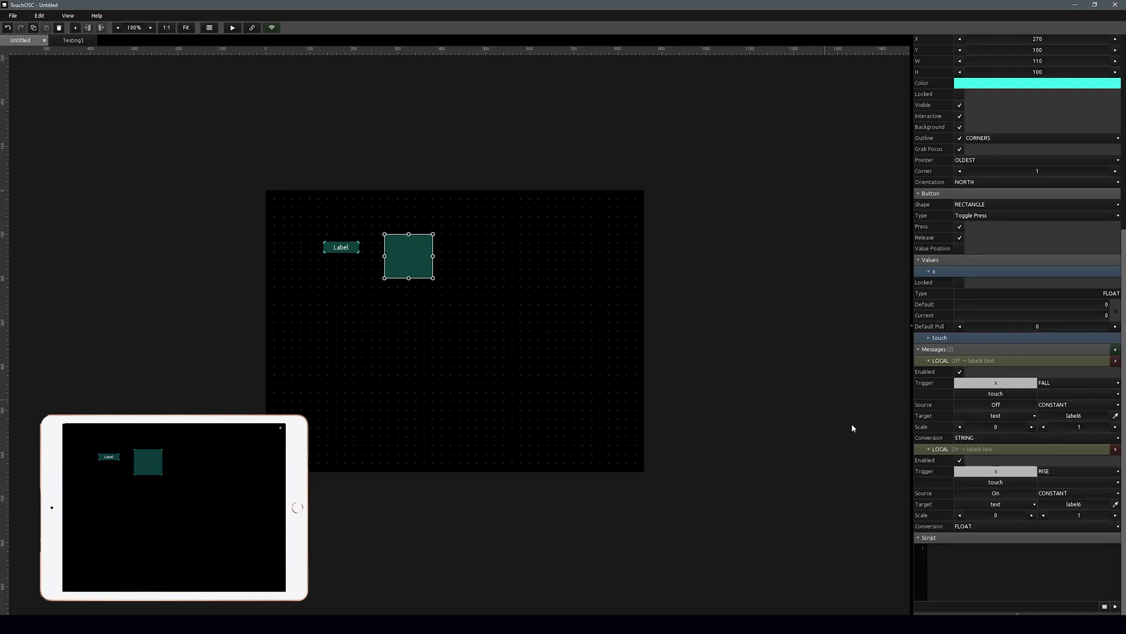
click(965, 527)
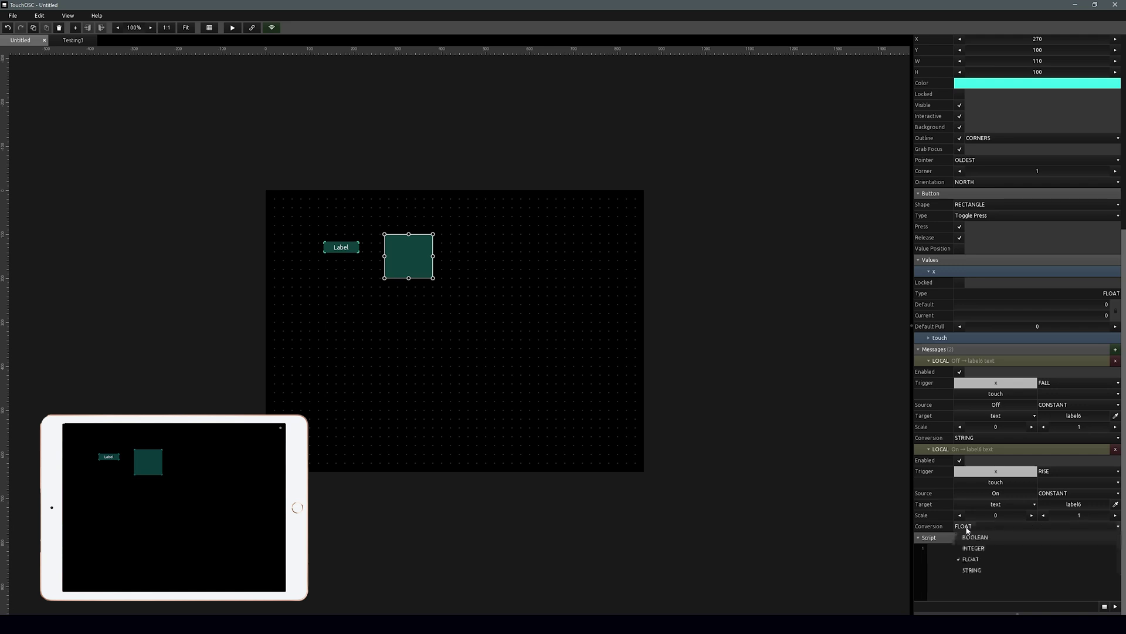
click(972, 569)
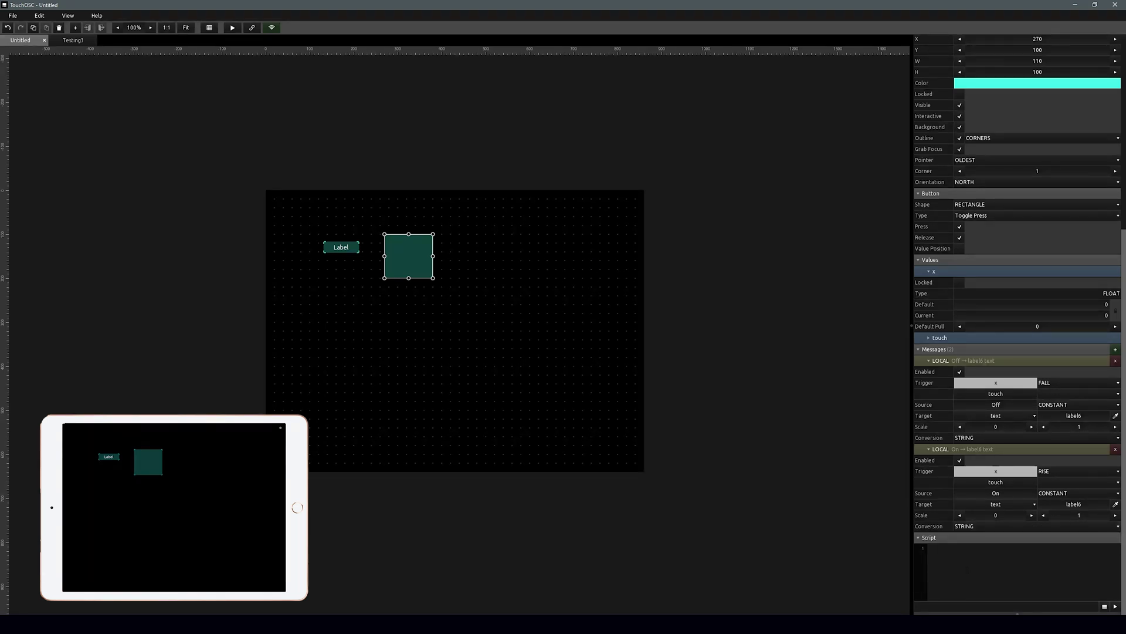